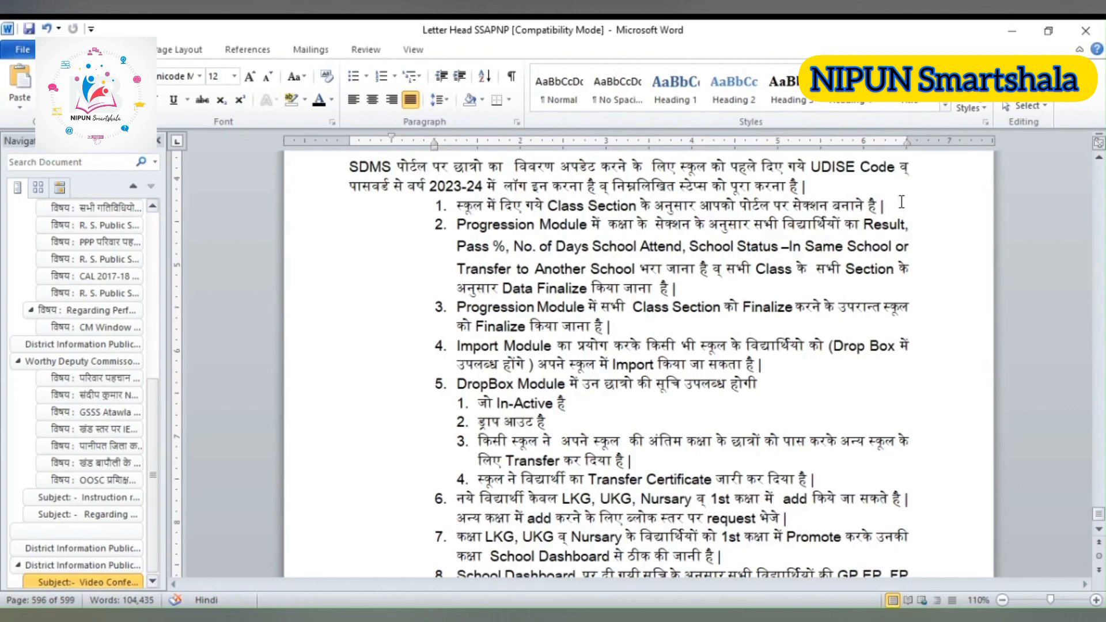
Read through the SDMS instructions on class sections, the Progression Module, the Import Module and the DropBox Module, highlighting the relevant lines
drag(885, 206, 462, 213)
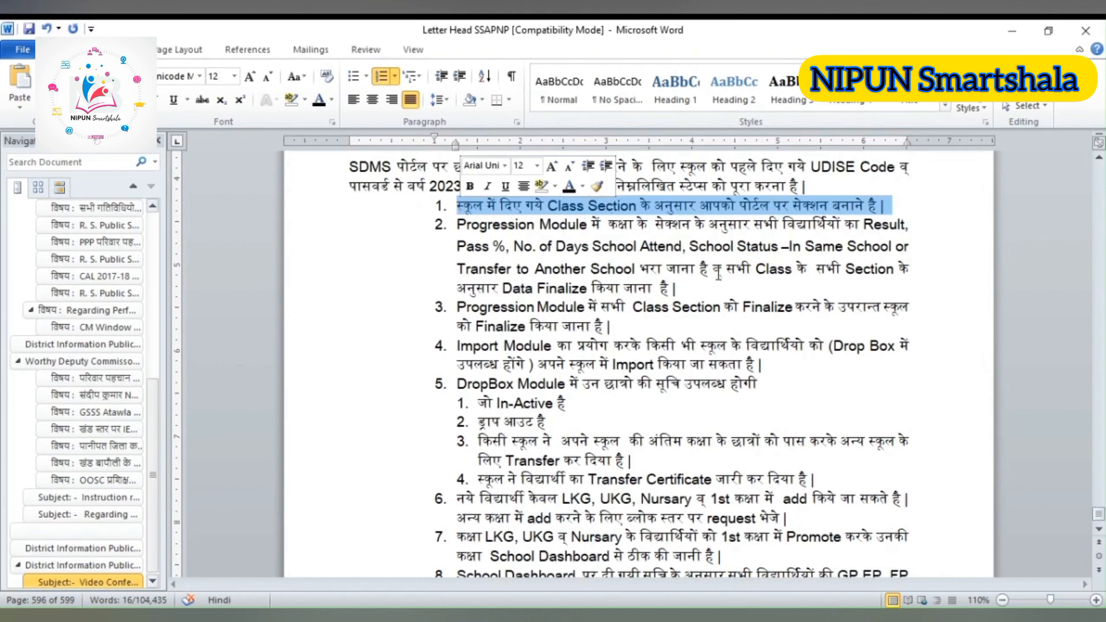
click(465, 230)
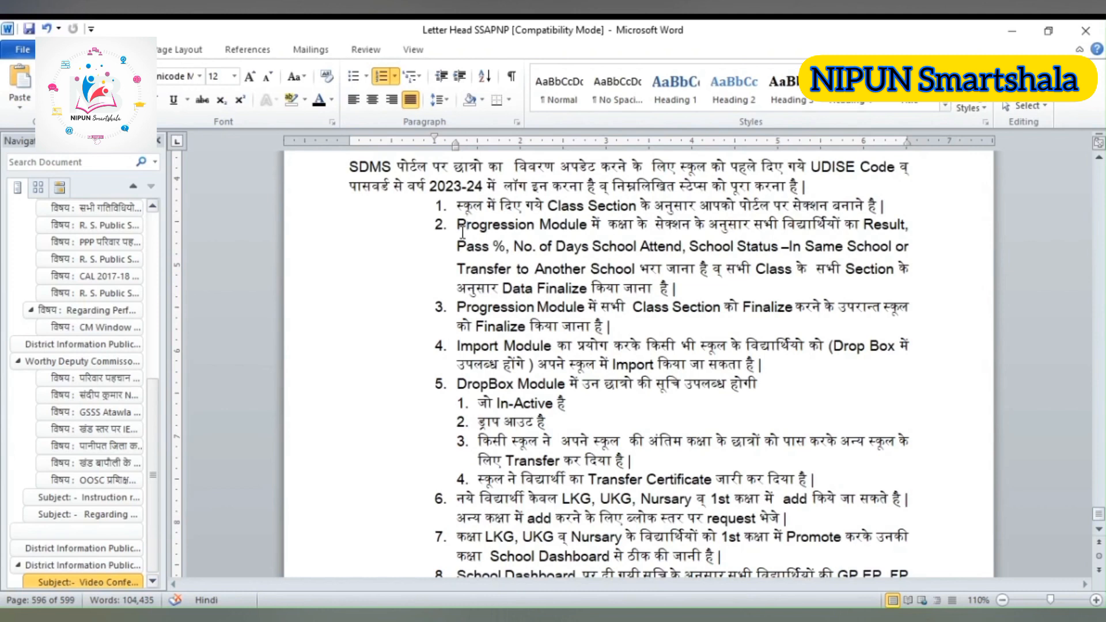
drag(457, 307, 599, 327)
click(619, 327)
drag(455, 383, 772, 381)
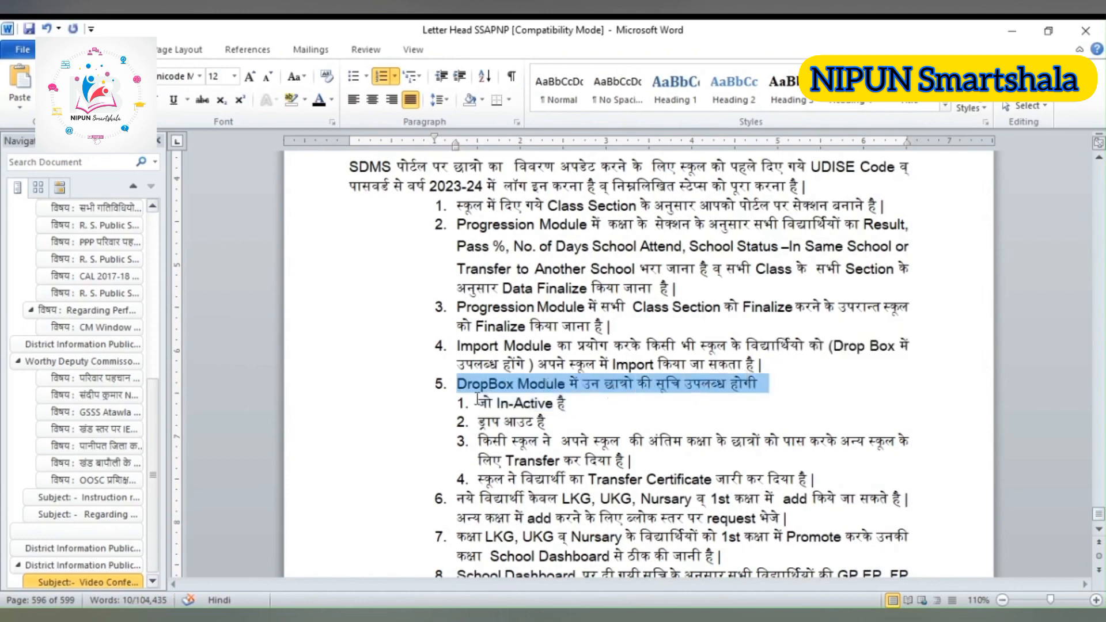
drag(477, 404, 567, 408)
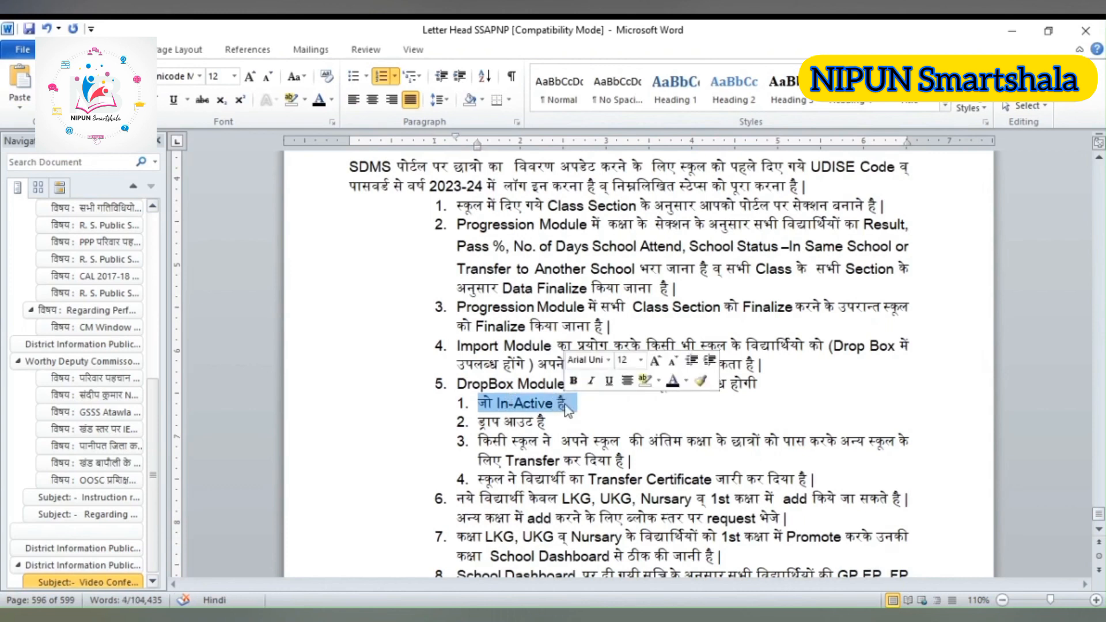
drag(477, 422, 560, 428)
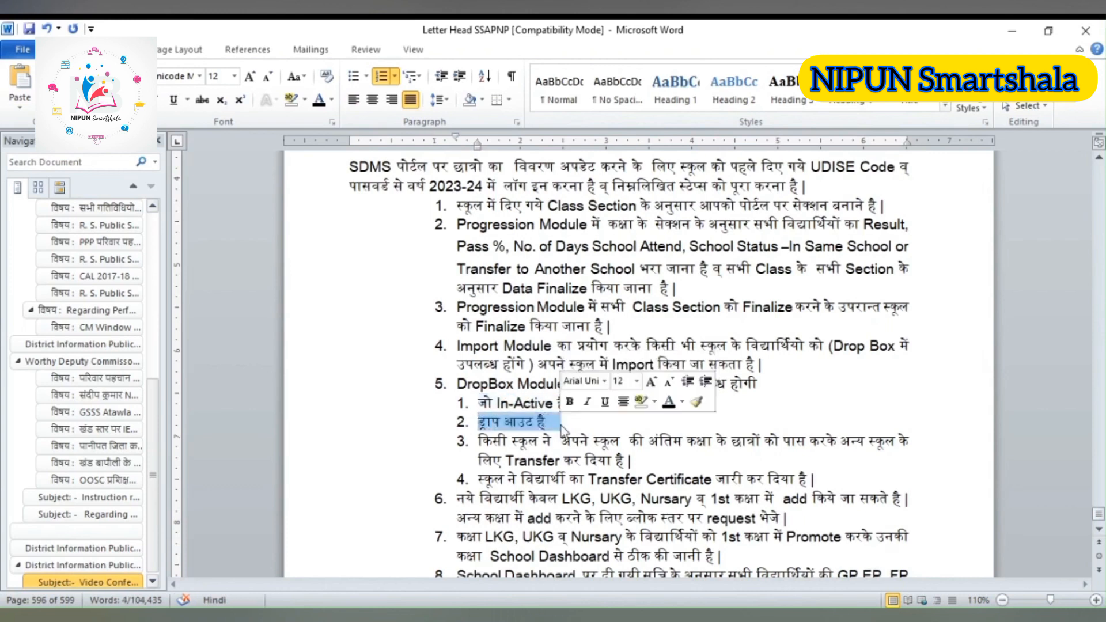
click(476, 441)
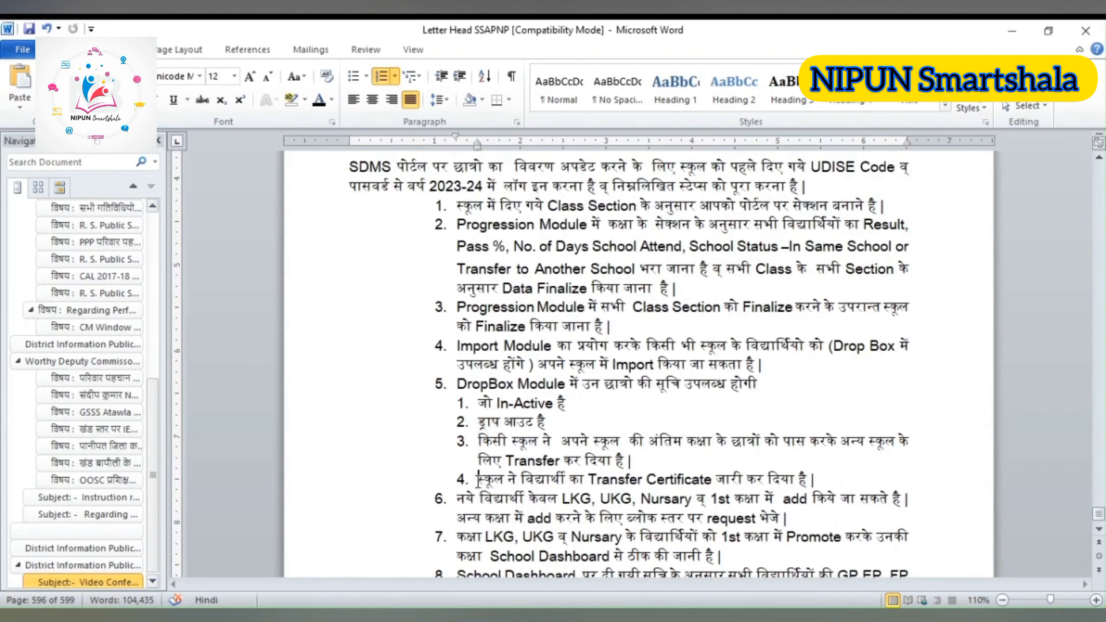
drag(478, 479, 827, 483)
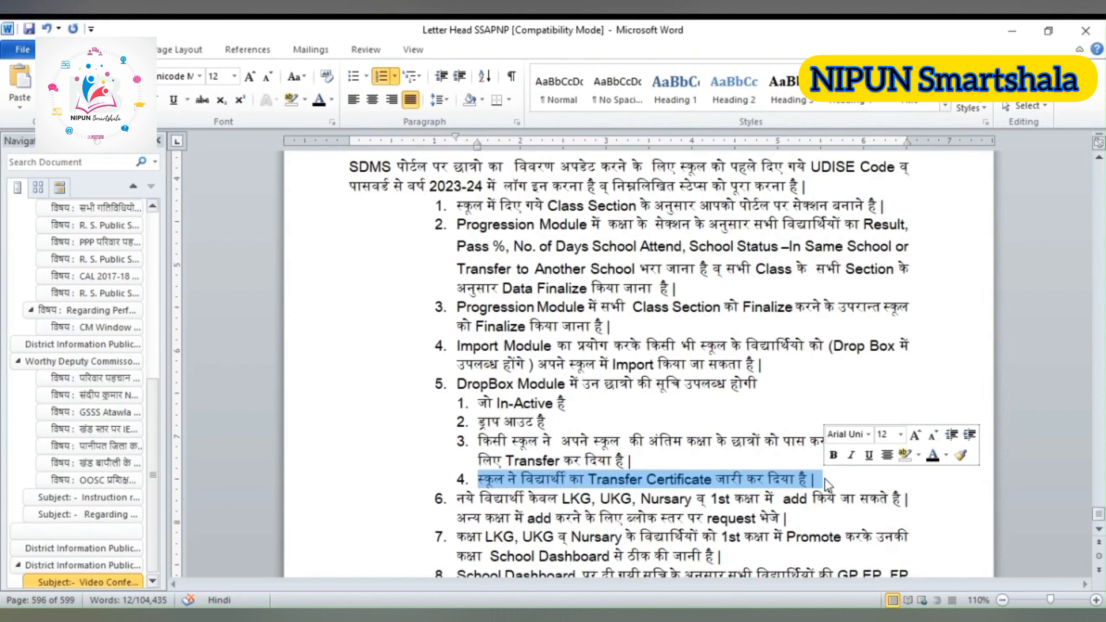
click(857, 518)
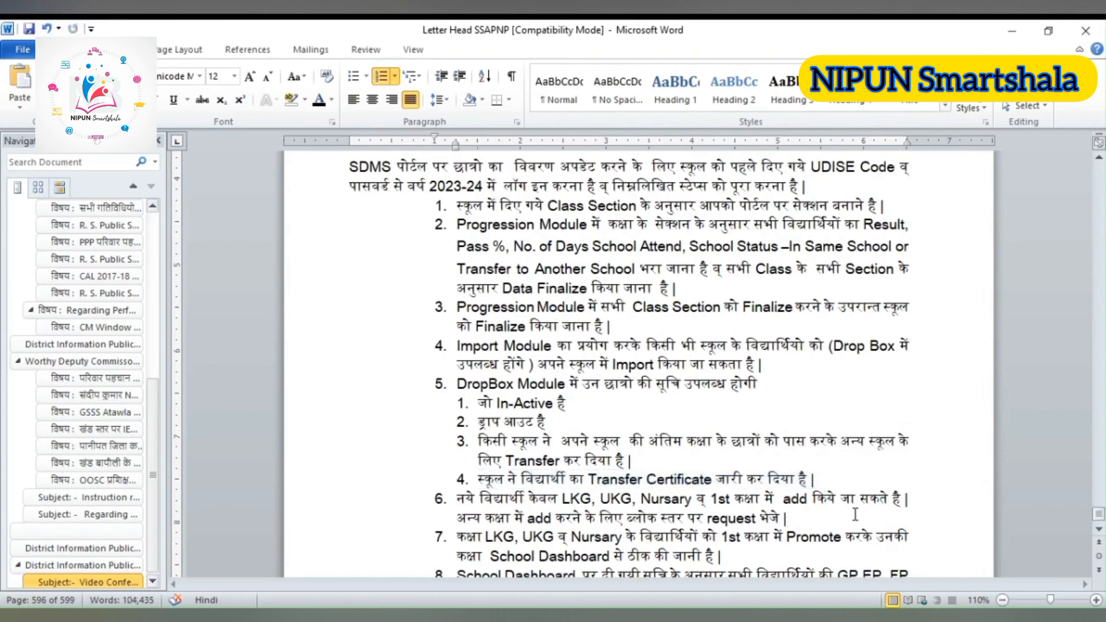
Read the remaining SDMS instructions on adding new students, promoting to 1st class and updating GP, EP and FP profiles, down to the video link
key(Down)
click(1098, 529)
click(1098, 529)
click(1099, 529)
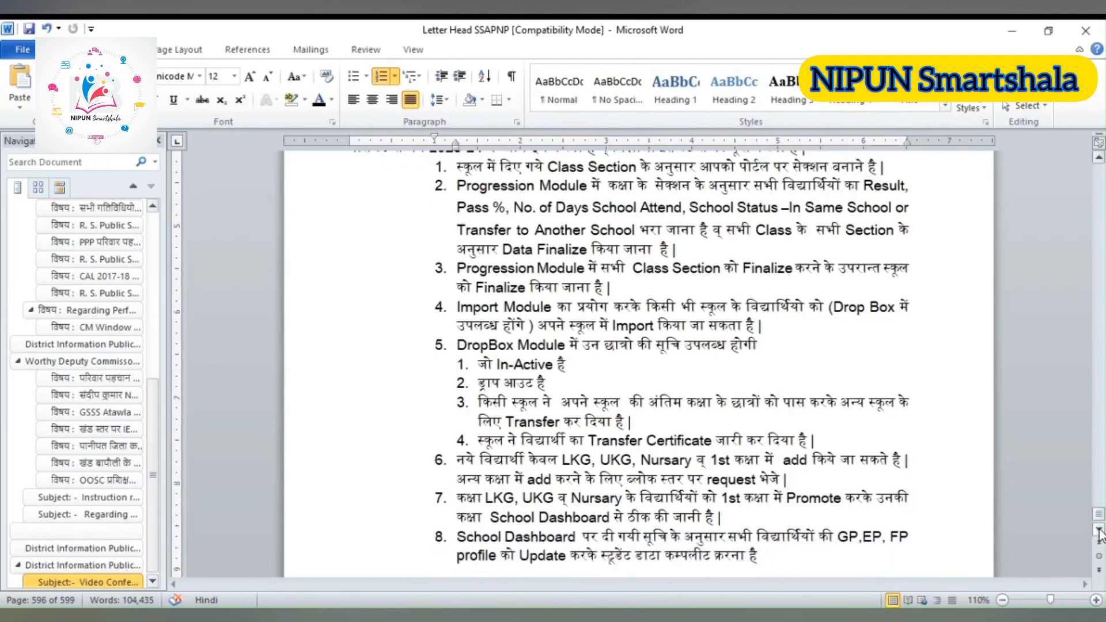
click(1098, 530)
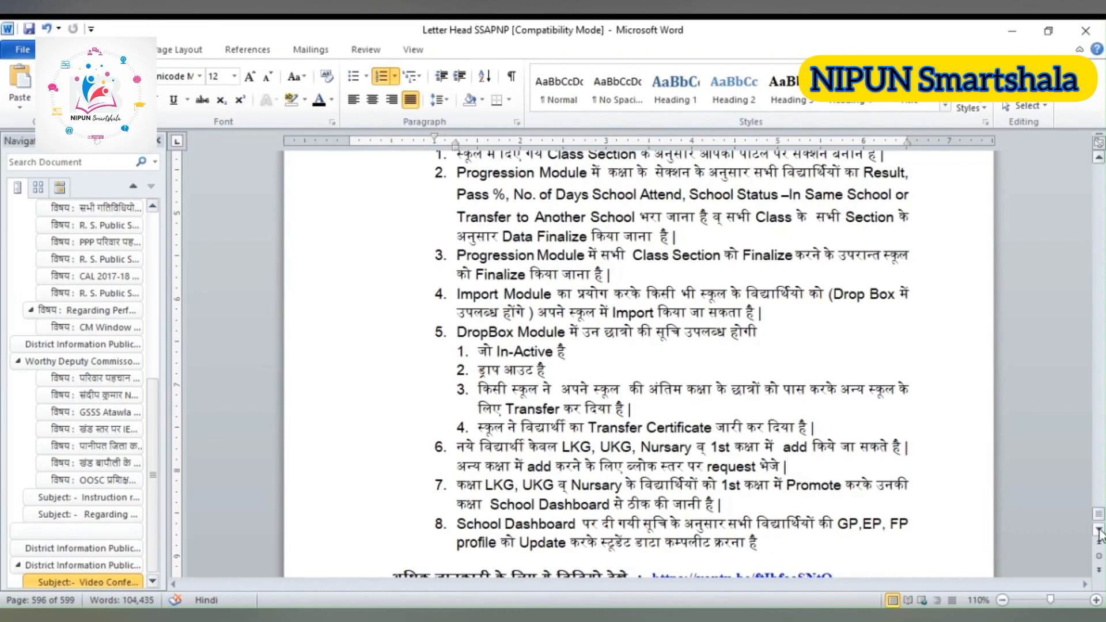
click(1099, 531)
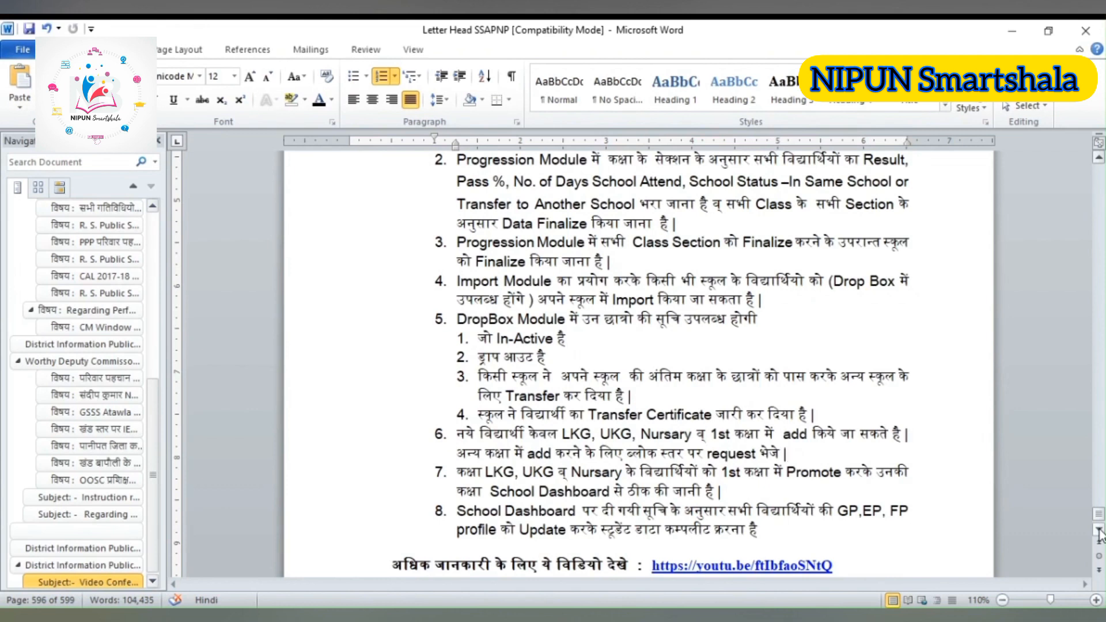
click(1098, 531)
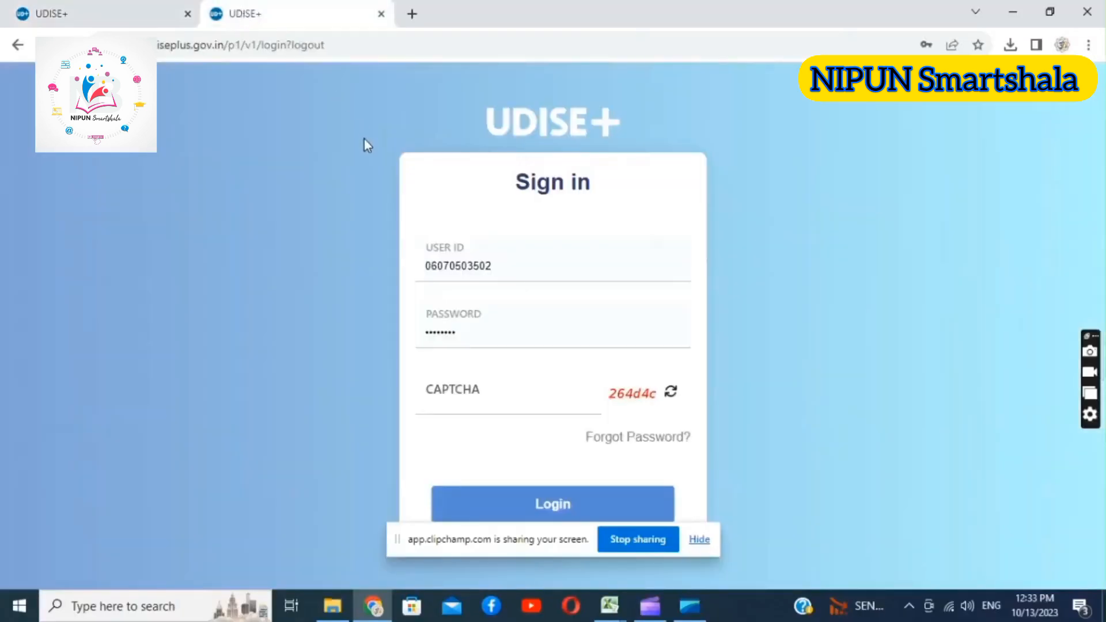
Switch to the UDISE+ site in the browser, open the Students Module for HARYANA and sign in by entering the displayed CAPTCHA code
click(88, 13)
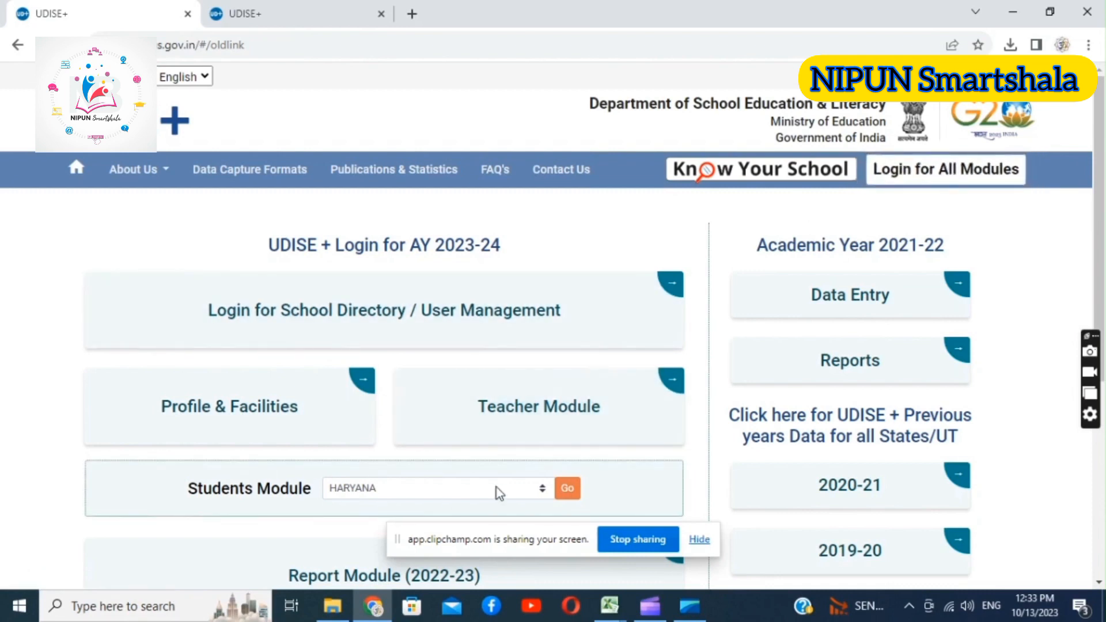
click(567, 487)
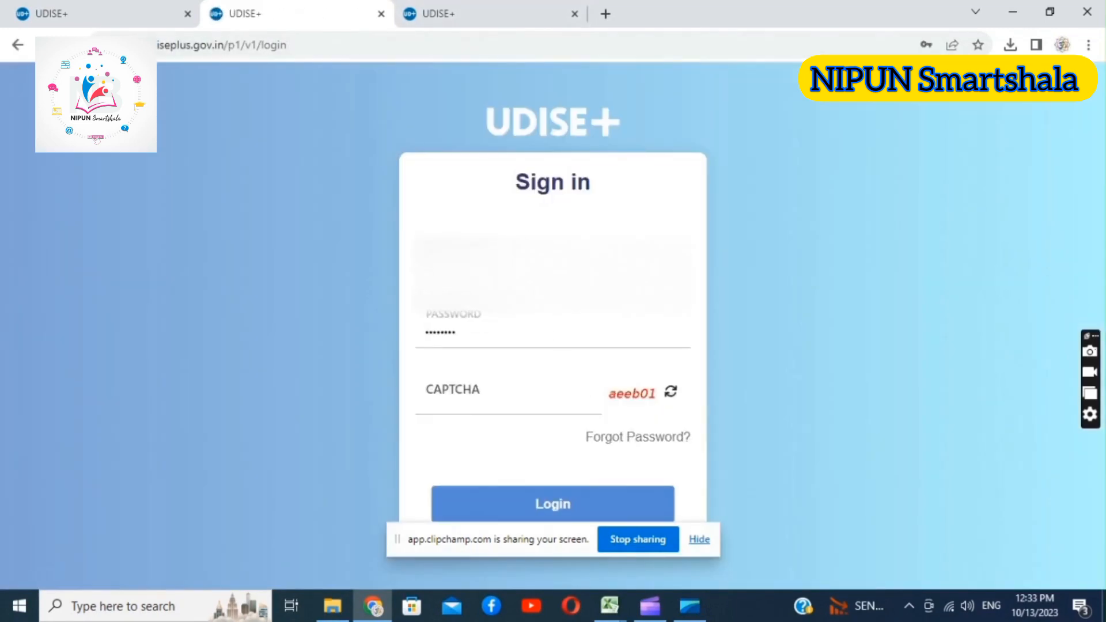
click(532, 403)
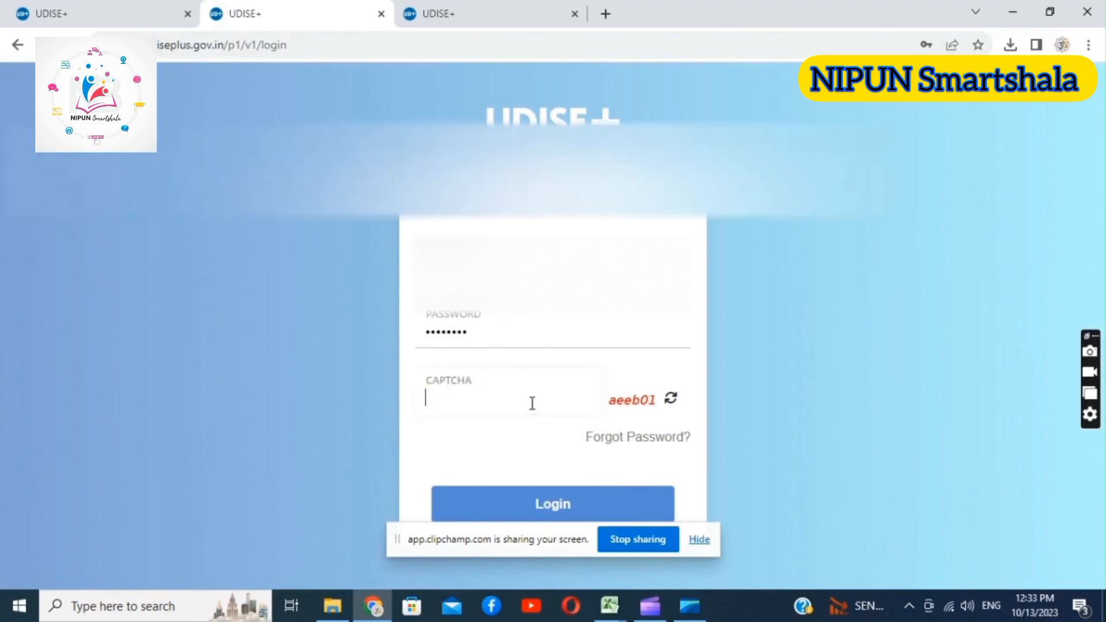
text(aeeb01)
click(569, 510)
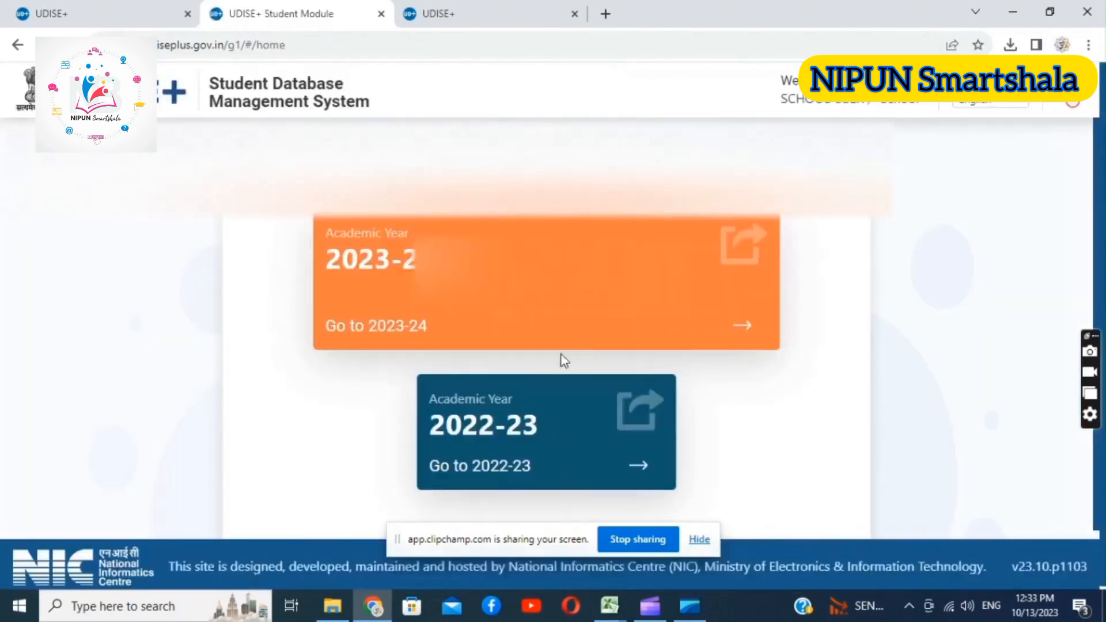
Open academic year 2023-24, dismiss the school information notice and look over the grade-wise school details
click(546, 279)
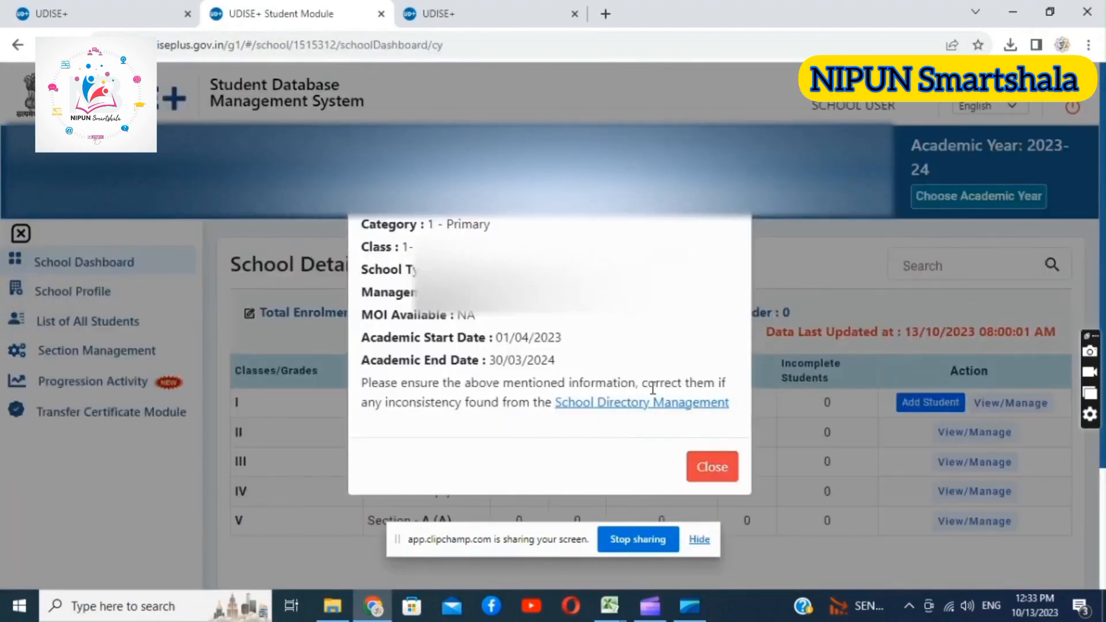
click(713, 470)
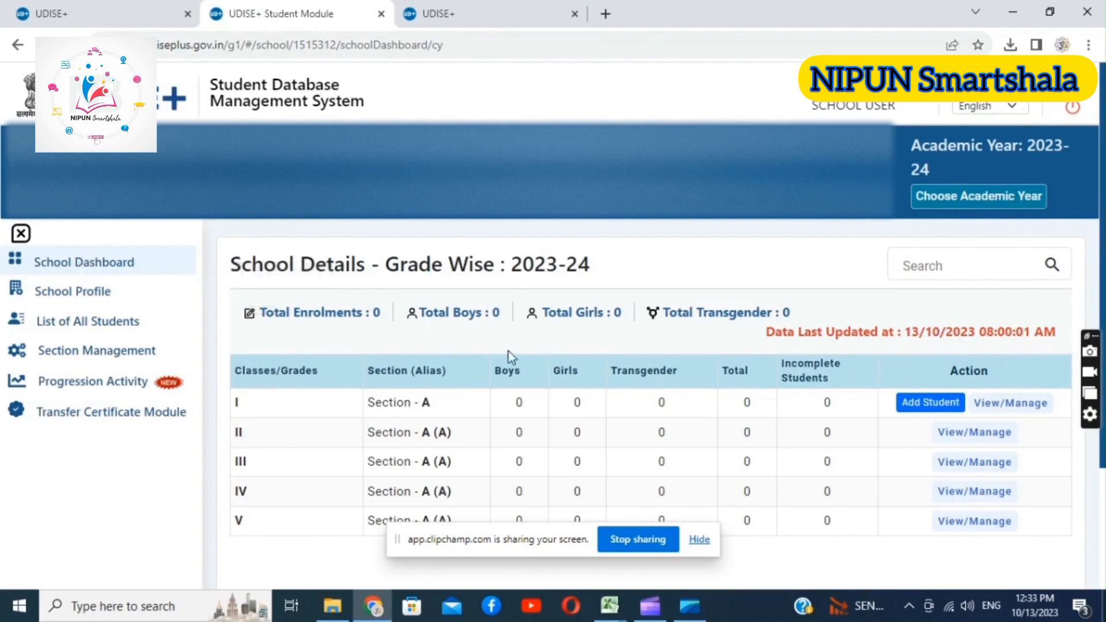
scroll(1103, 204, down, 1)
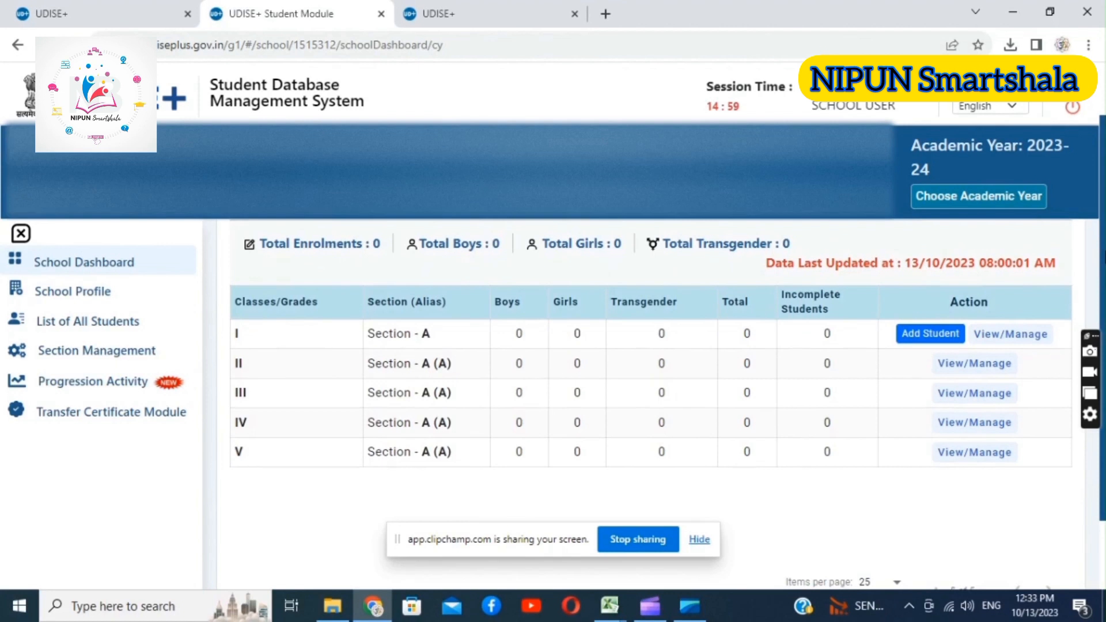
scroll(1102, 204, up, 1)
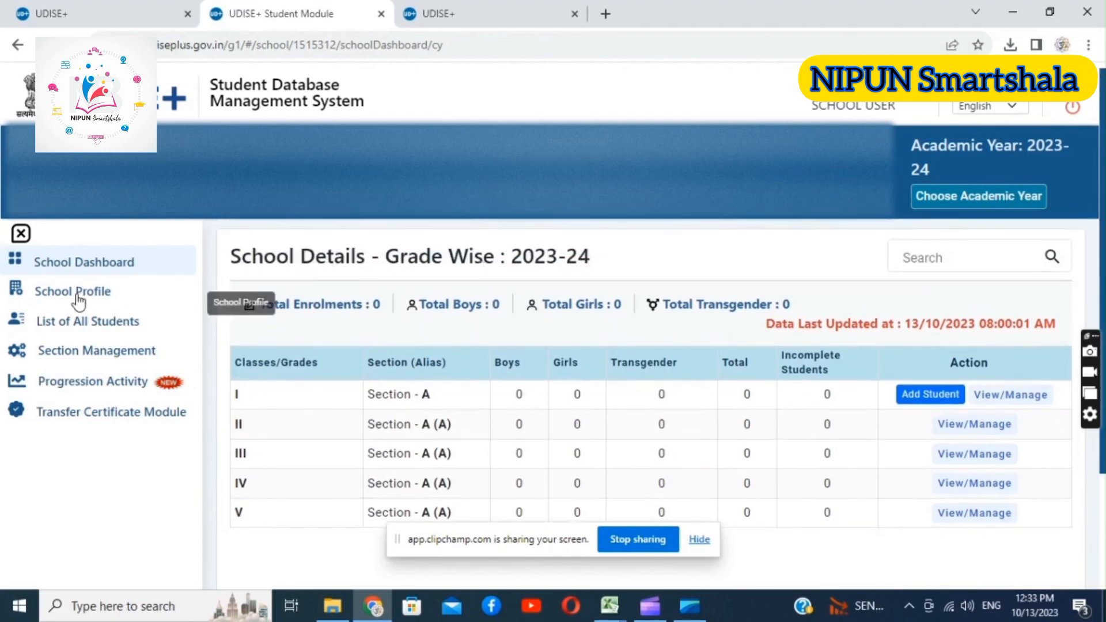
View the School Profile and the List of All Students for 2023-24, dismissing the notice on the student list
click(79, 300)
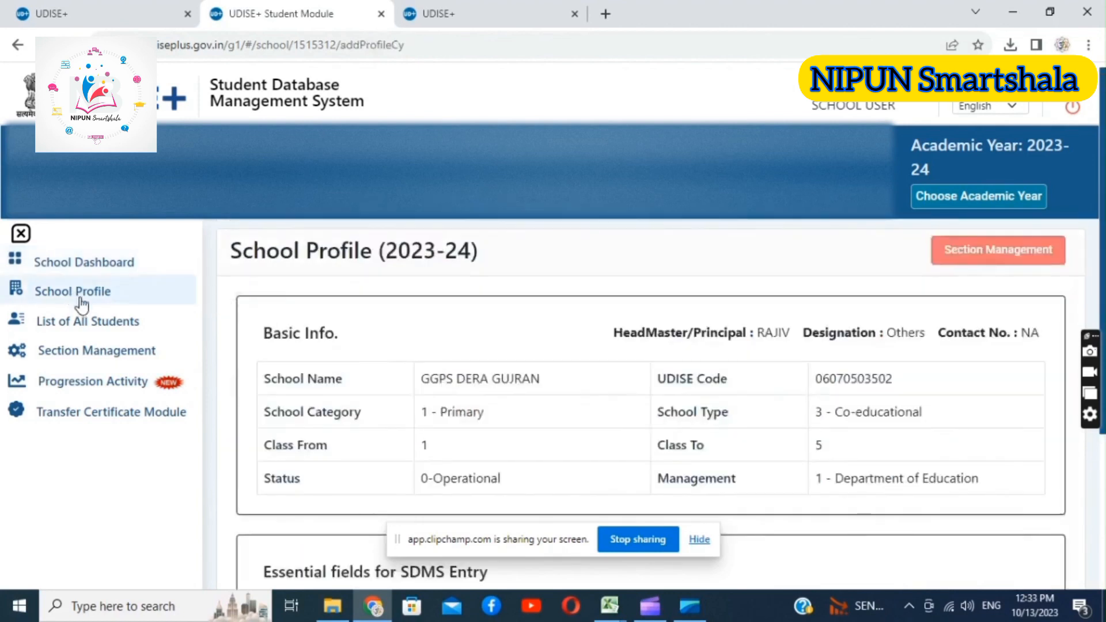
click(92, 322)
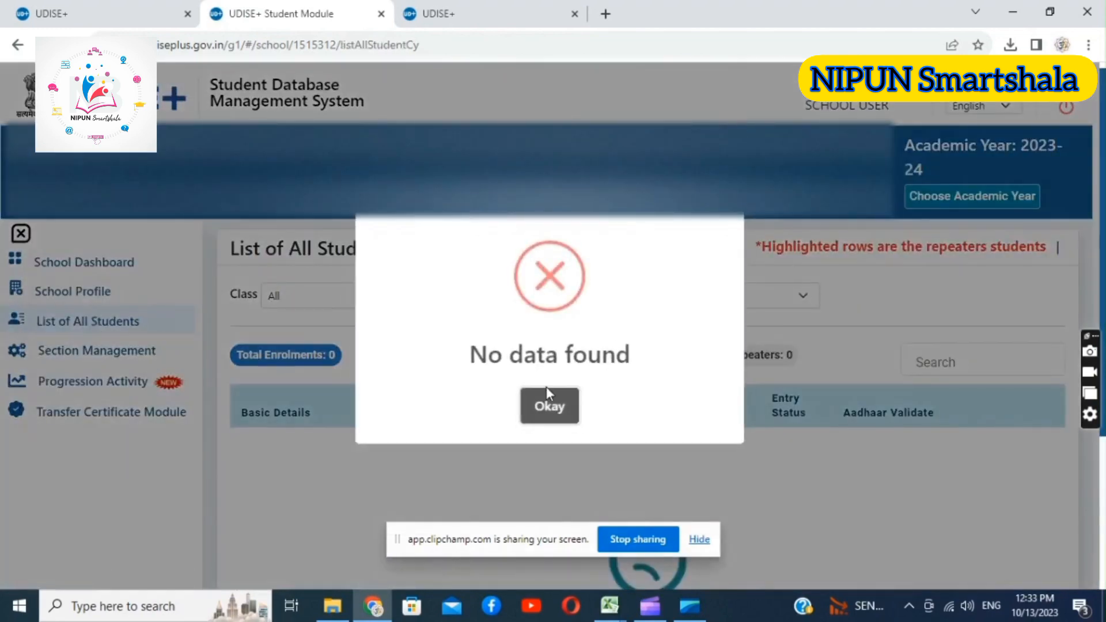
click(548, 405)
scroll(548, 405, down, 2)
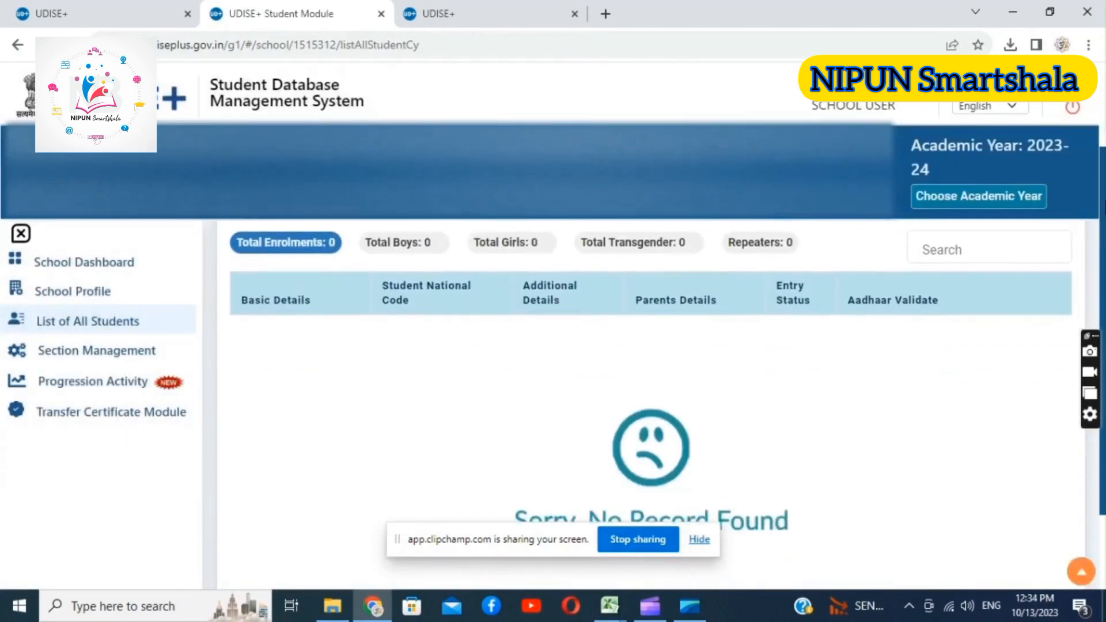
scroll(651, 369, down, 2)
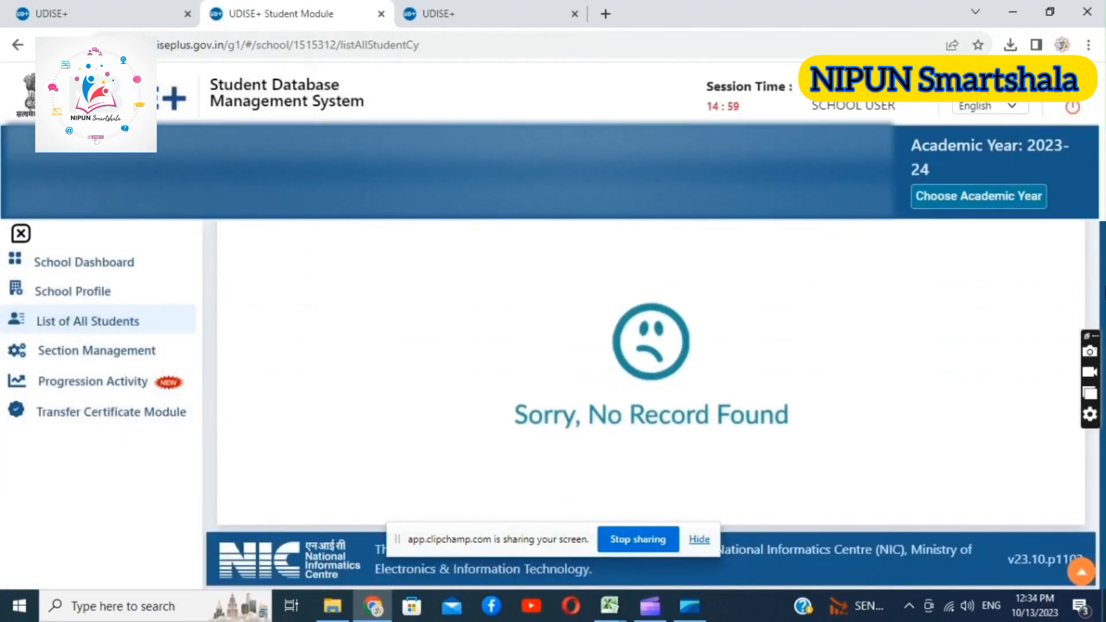
scroll(348, 357, up, 2)
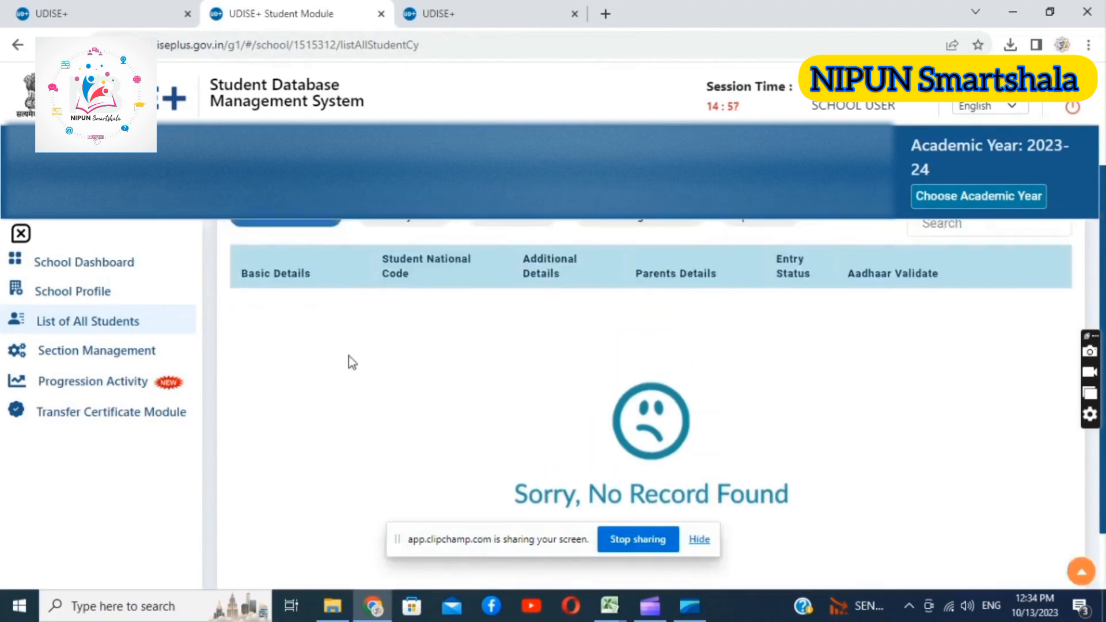
Open Section Management and expand the sections of all classes
click(119, 349)
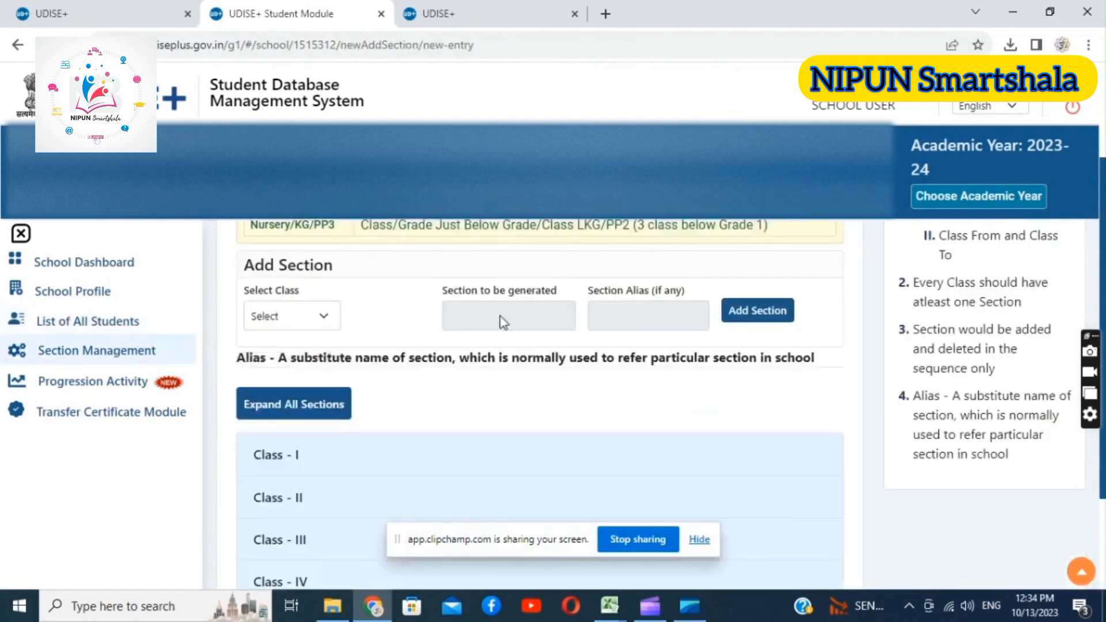
drag(1102, 226, 1100, 294)
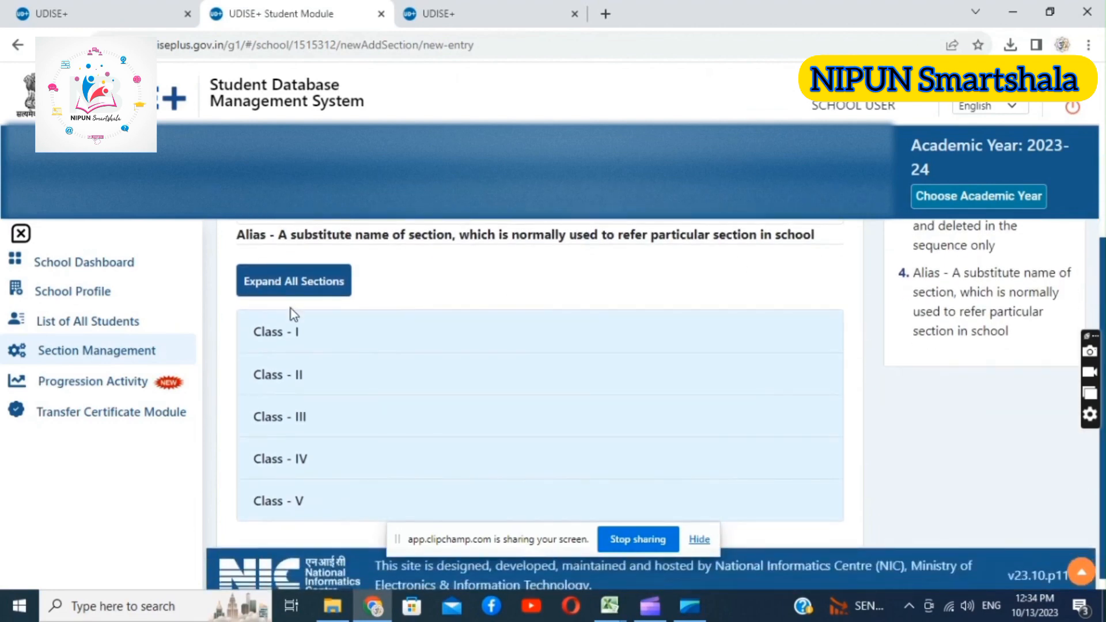
click(288, 293)
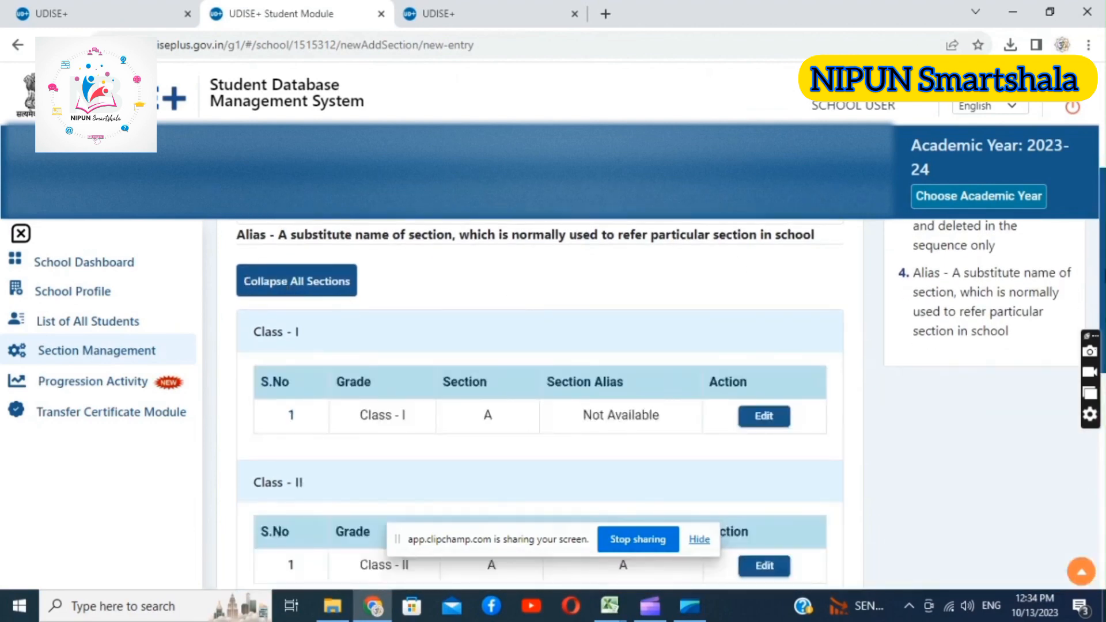
Add section B to Class I with the section alias Hindi
drag(1103, 255, 1033, 168)
click(268, 389)
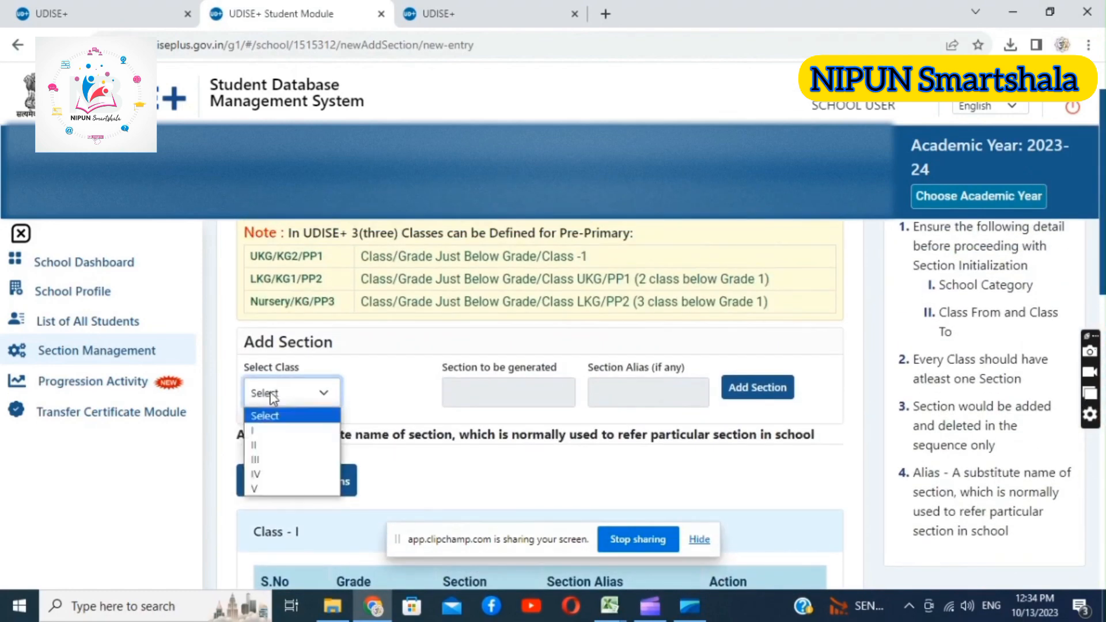
click(270, 430)
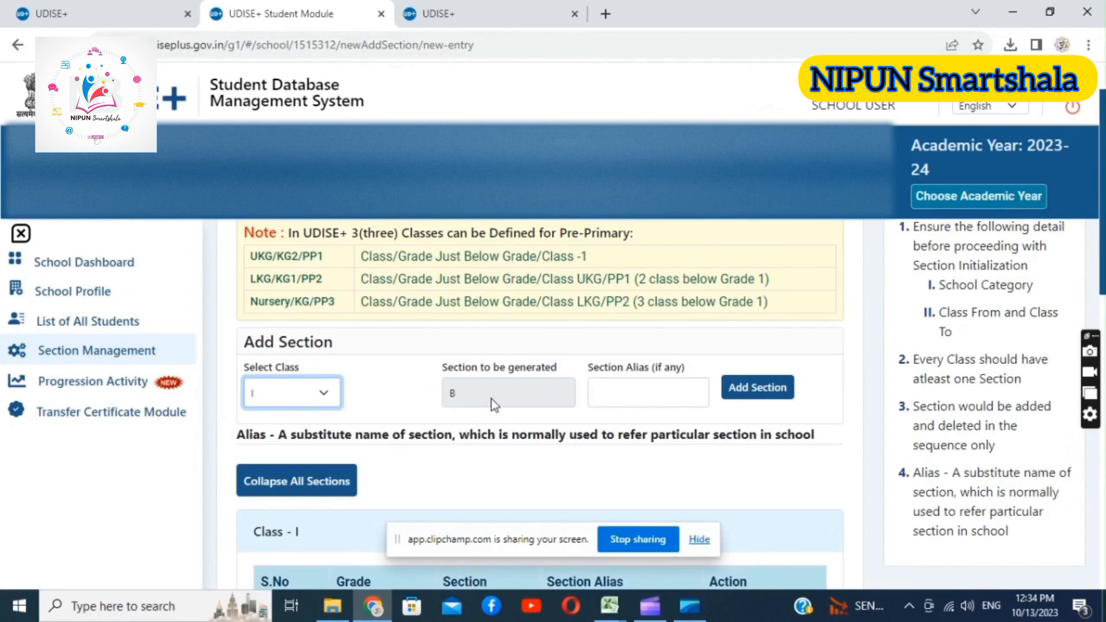
click(659, 390)
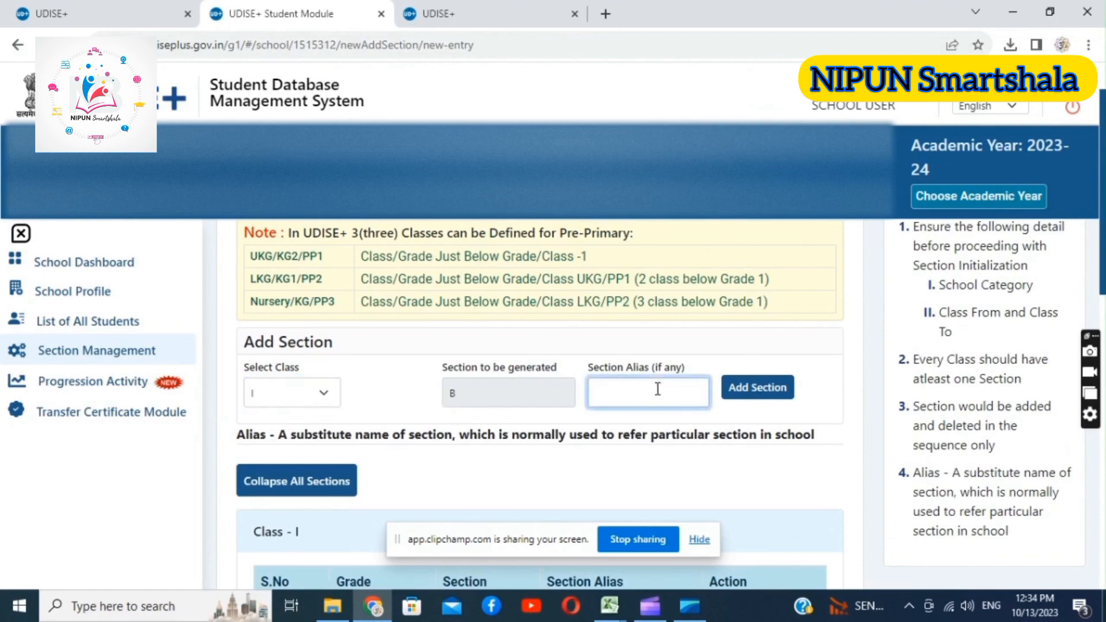
text(En)
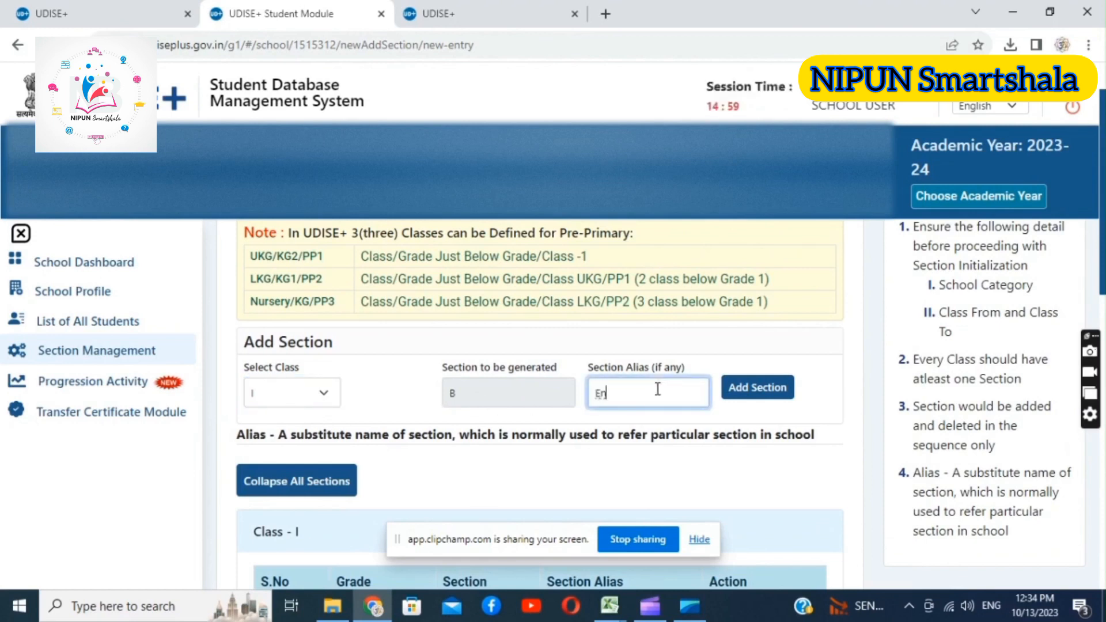
key(BackSpace)
text(Hindi)
click(763, 388)
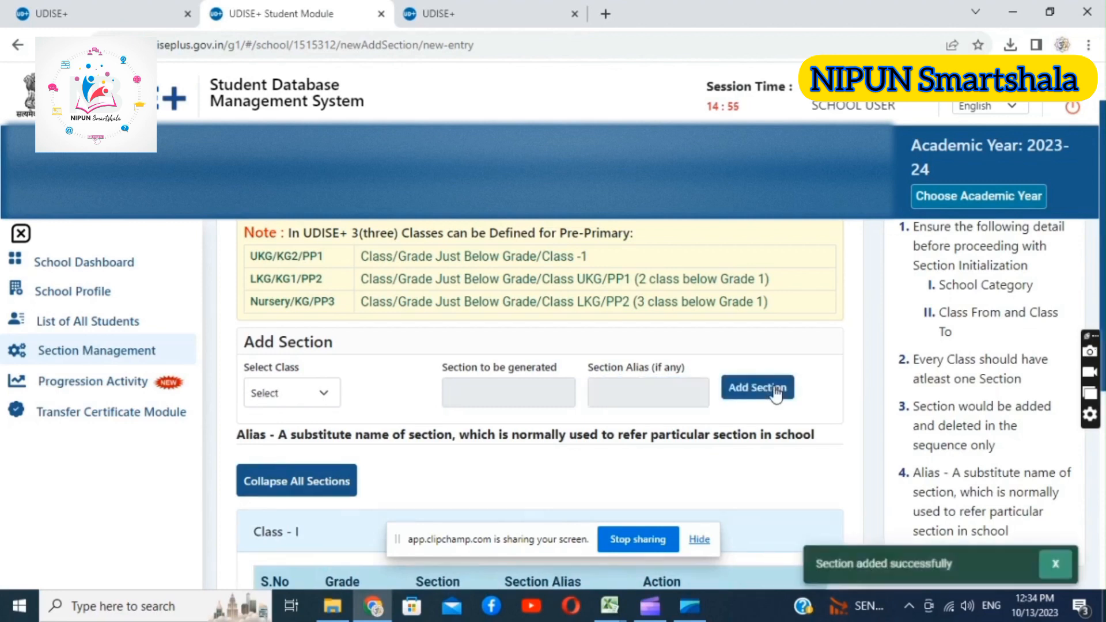
Delete section B from Class I and confirm the deletion
scroll(540, 404, down, 3)
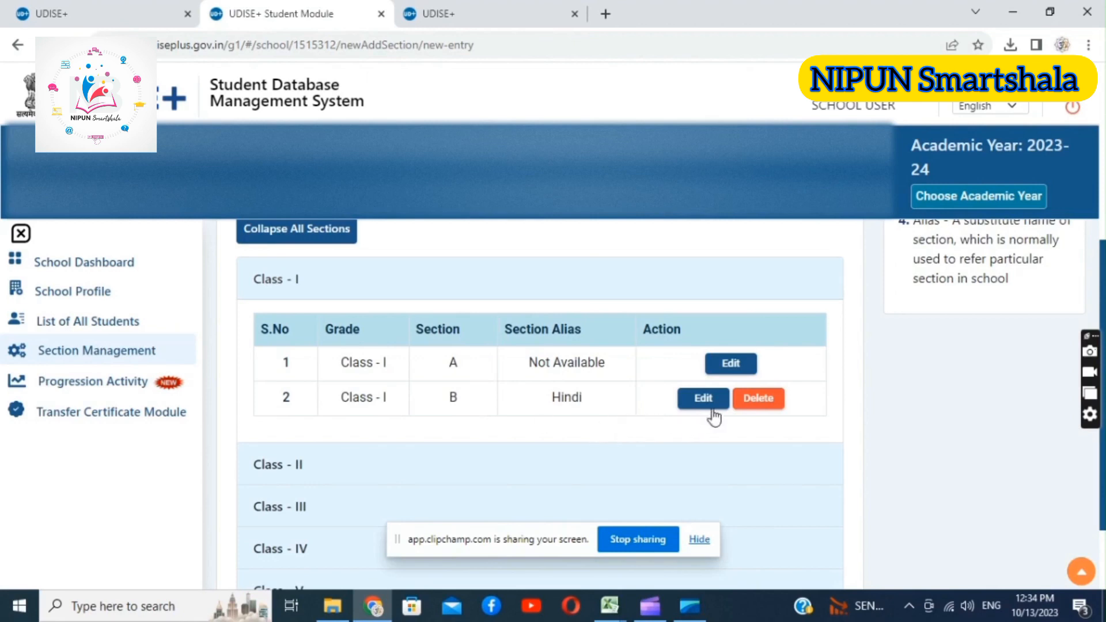
click(747, 403)
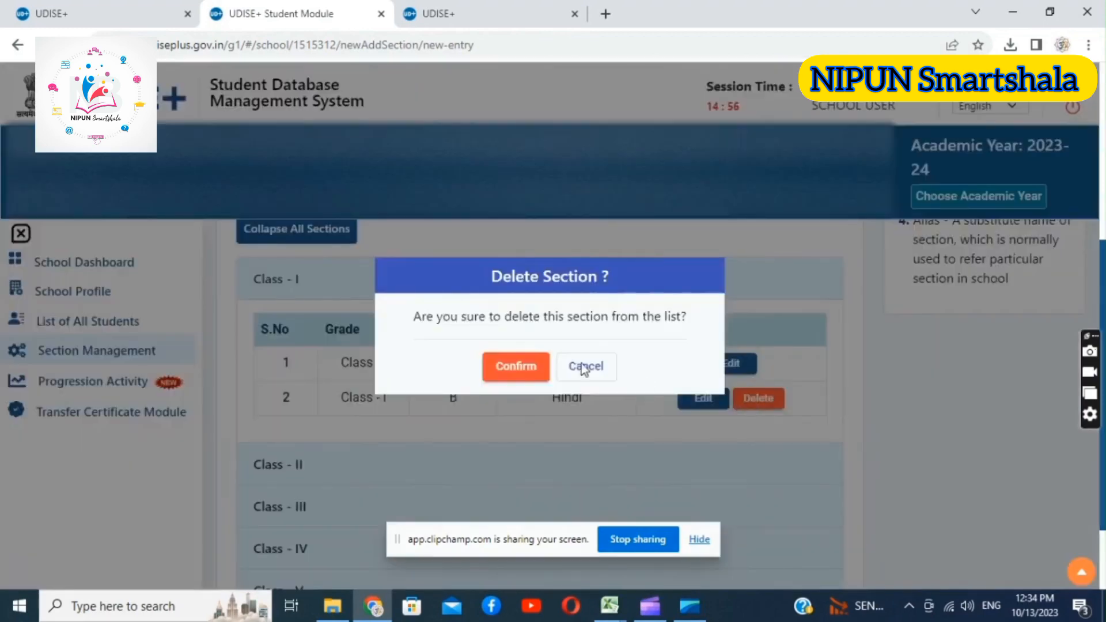
click(522, 366)
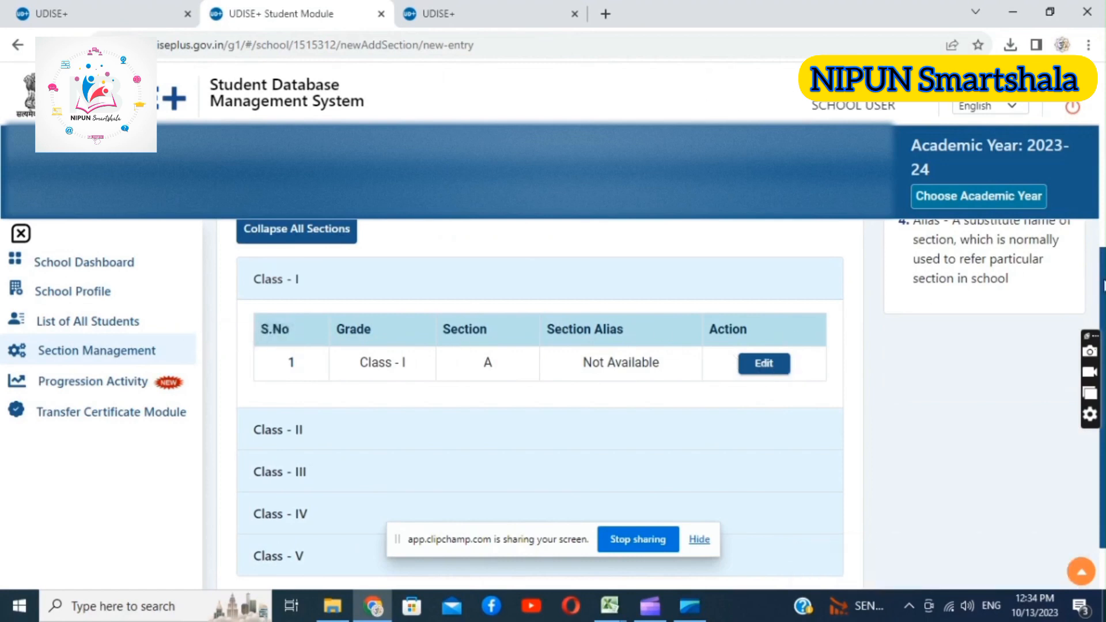
drag(1102, 265, 1100, 309)
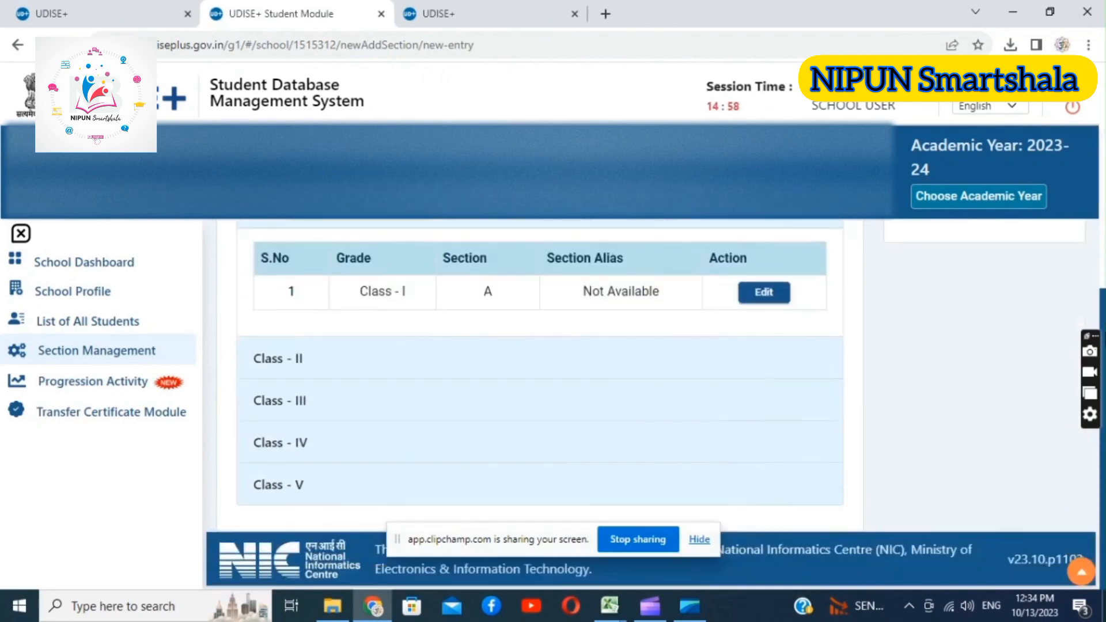
Open the Progression Module under Progression Activity
click(111, 390)
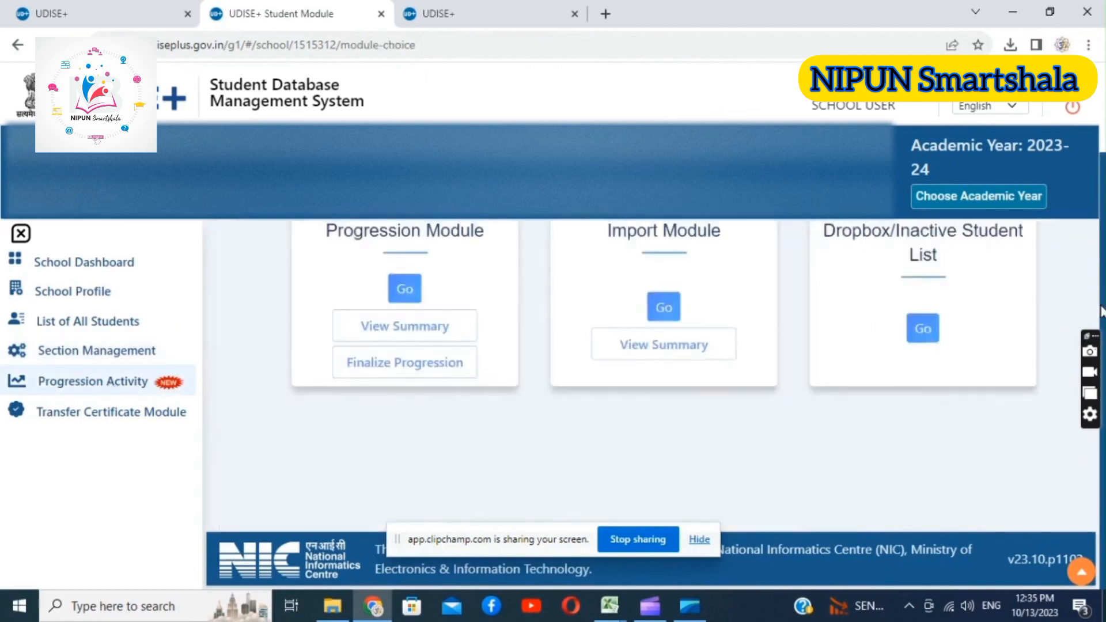
scroll(1101, 196, up, 2)
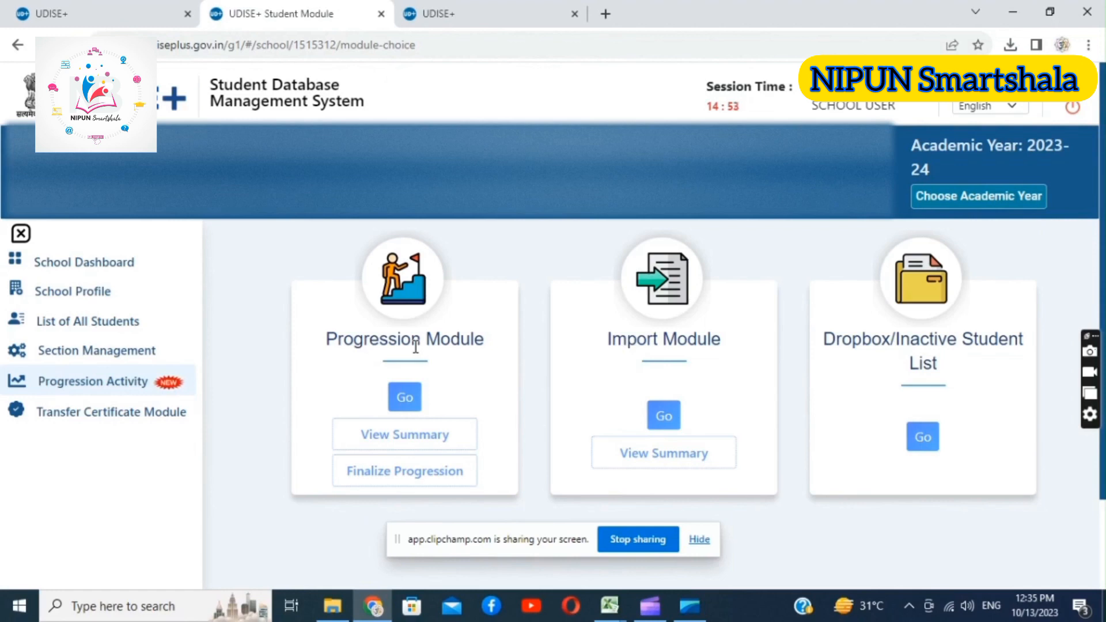
click(409, 399)
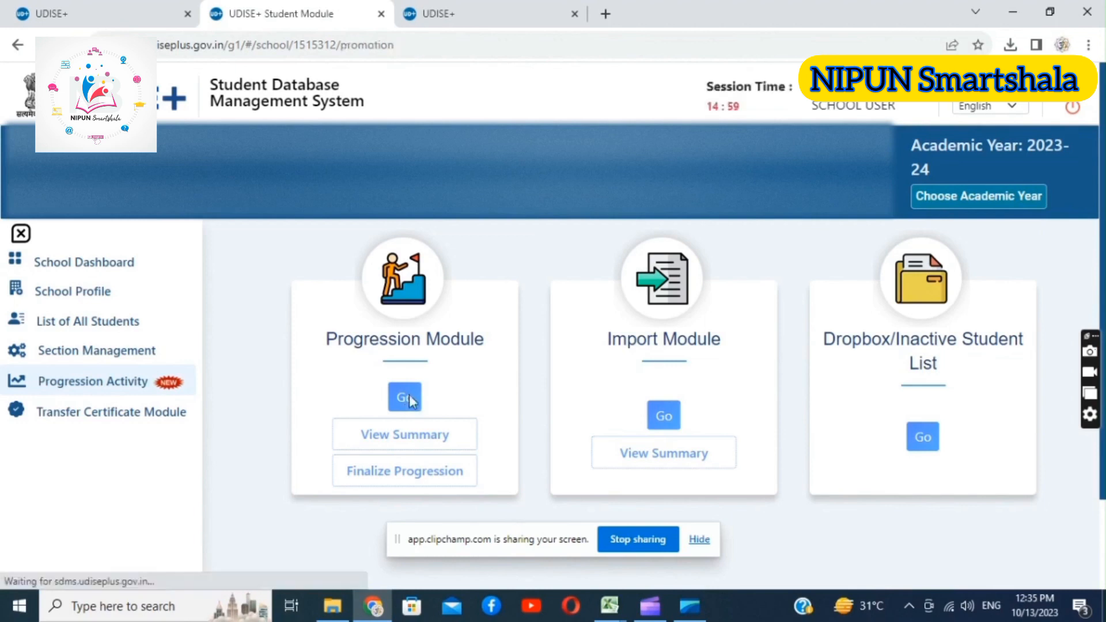
List the students eligible for promotion in Class I, section A, and look over their progression entries
click(356, 315)
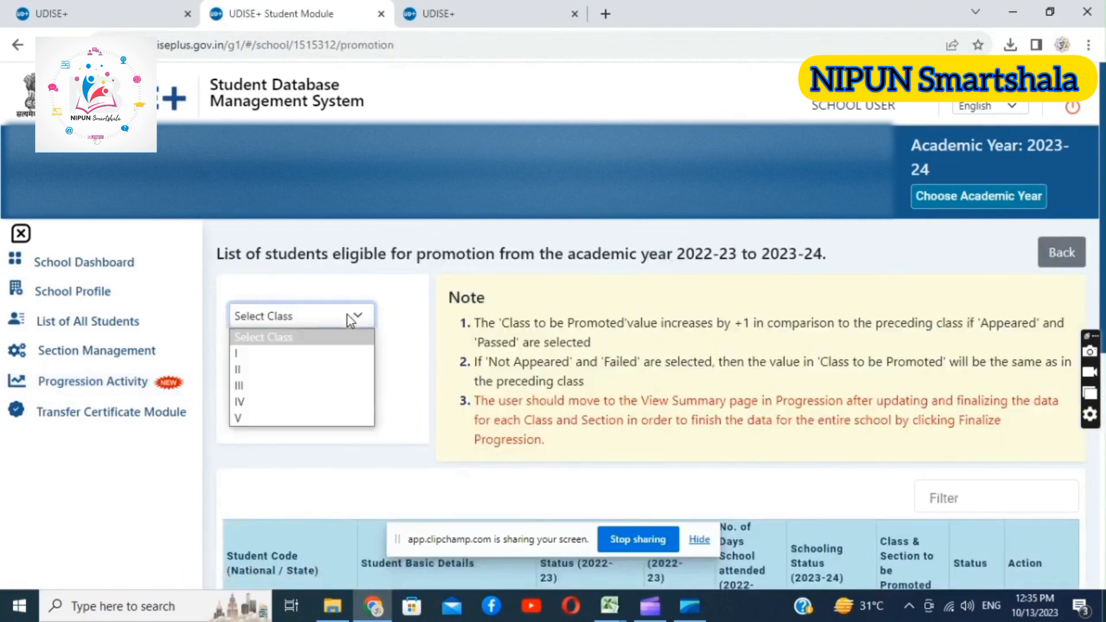
click(251, 354)
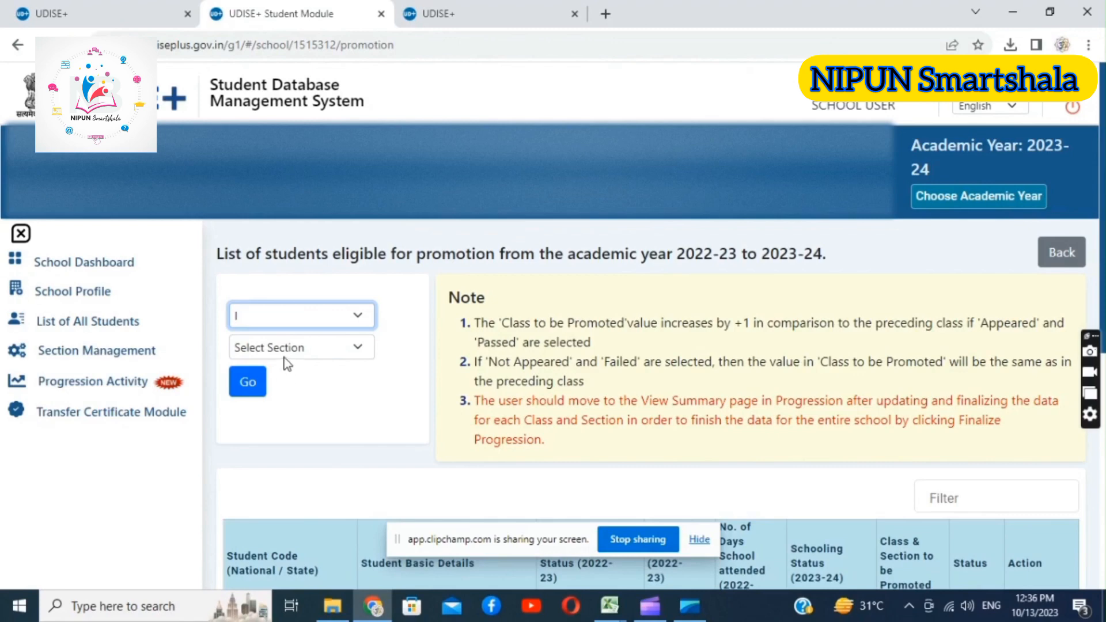
click(285, 348)
click(264, 379)
click(249, 382)
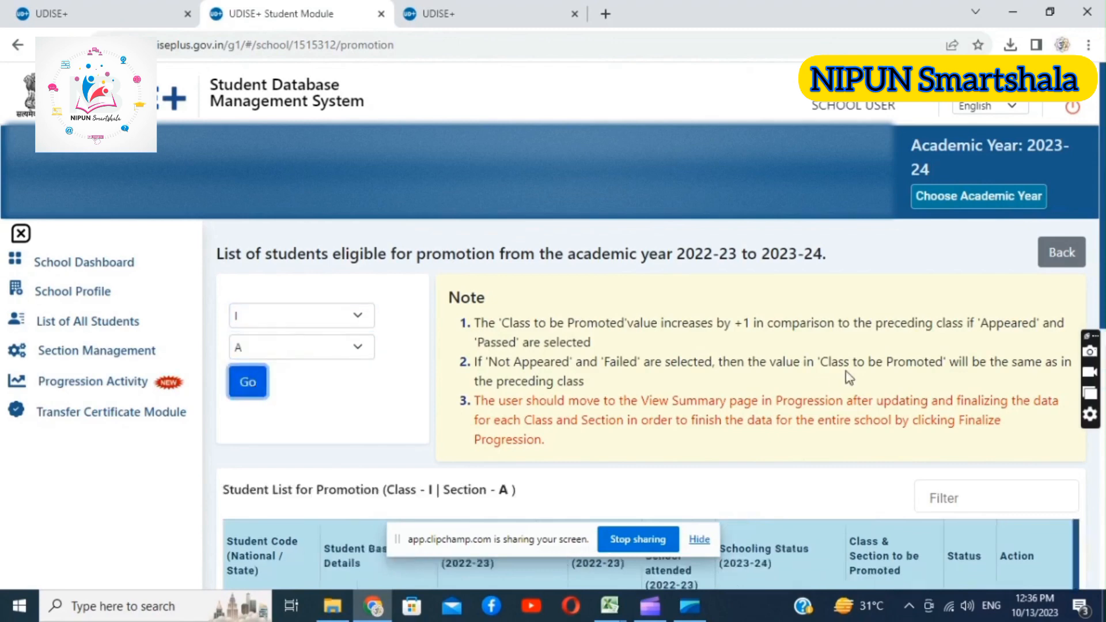
scroll(645, 404, down, 10)
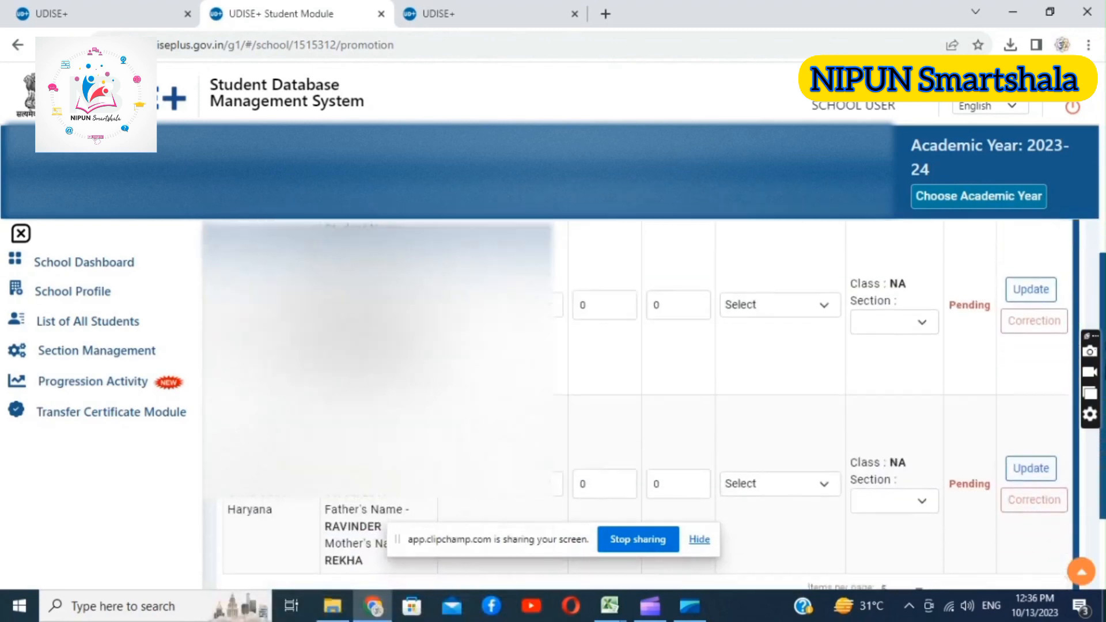
scroll(1064, 288, up, 5)
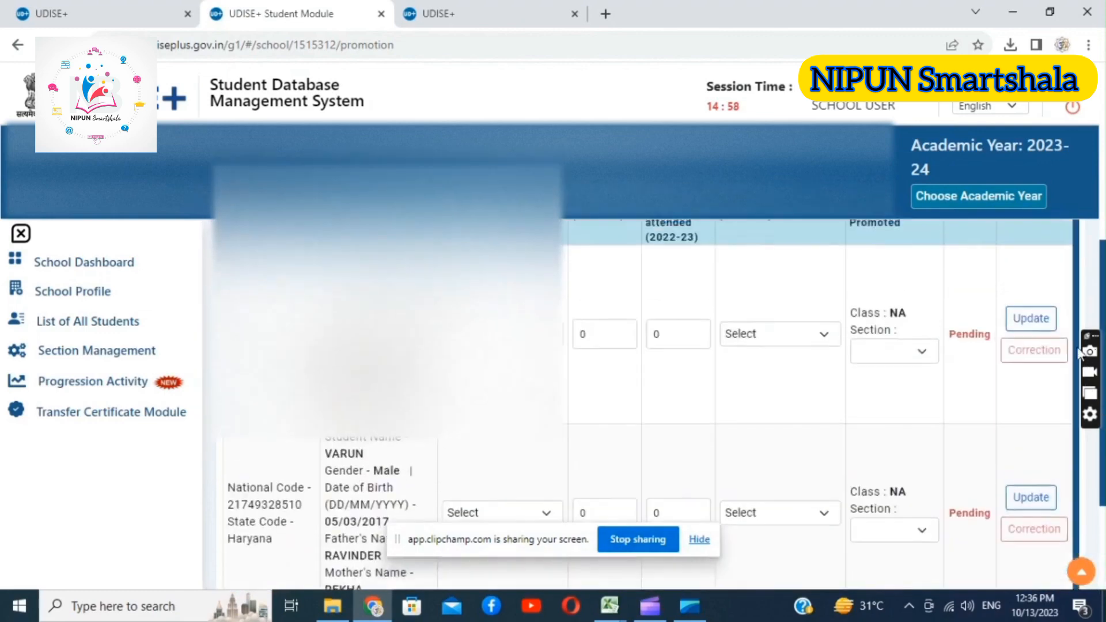
scroll(1062, 285, down, 4)
scroll(1053, 333, up, 2)
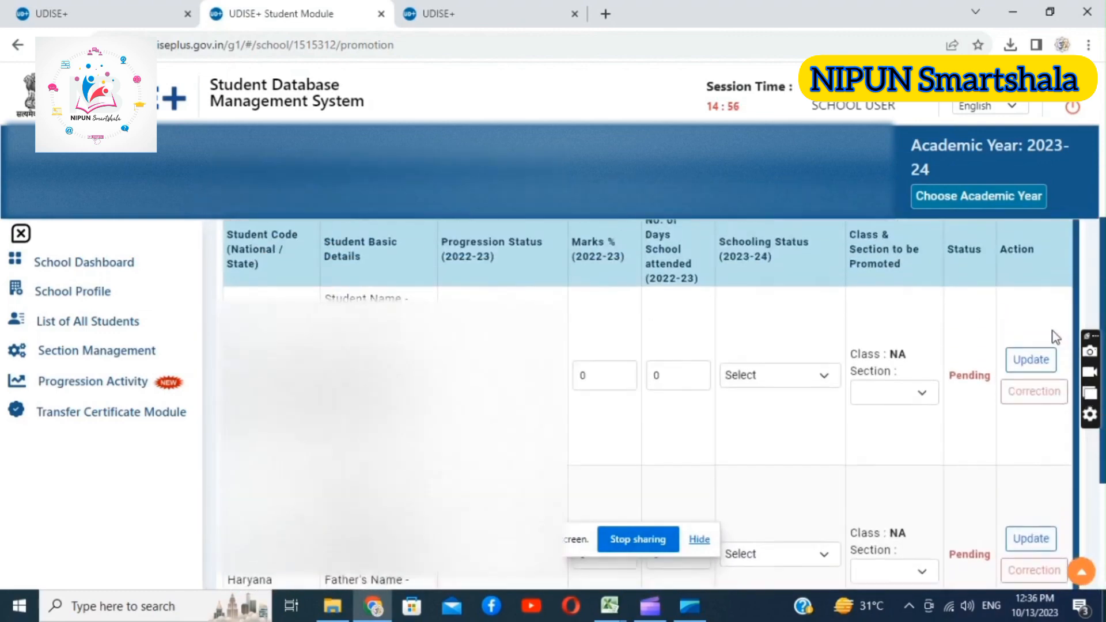
scroll(1054, 333, down, 2)
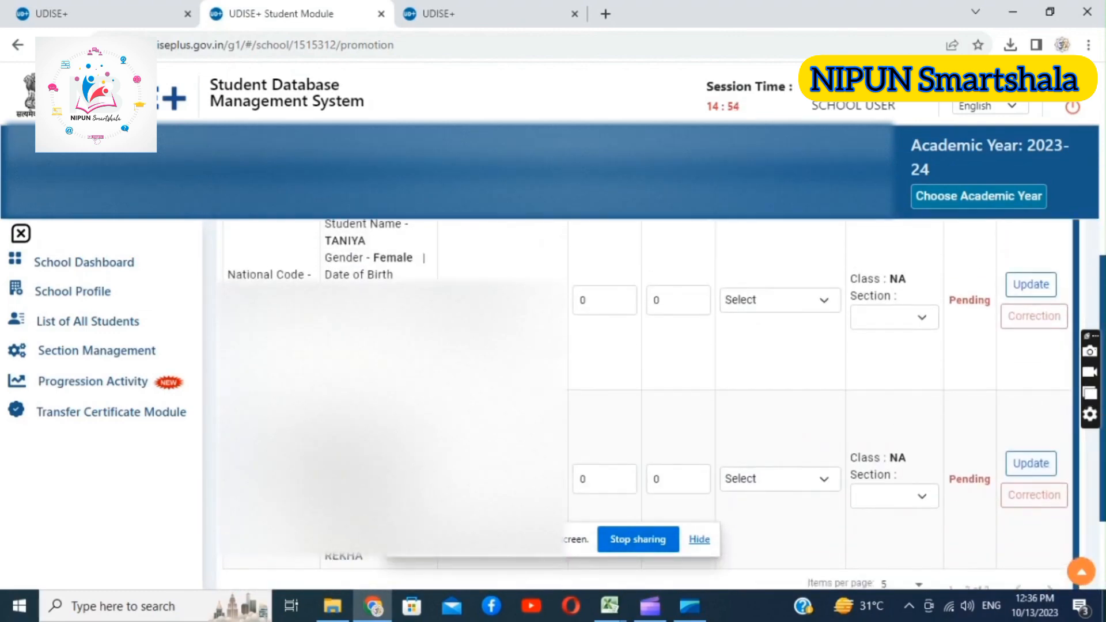
scroll(1026, 251, up, 4)
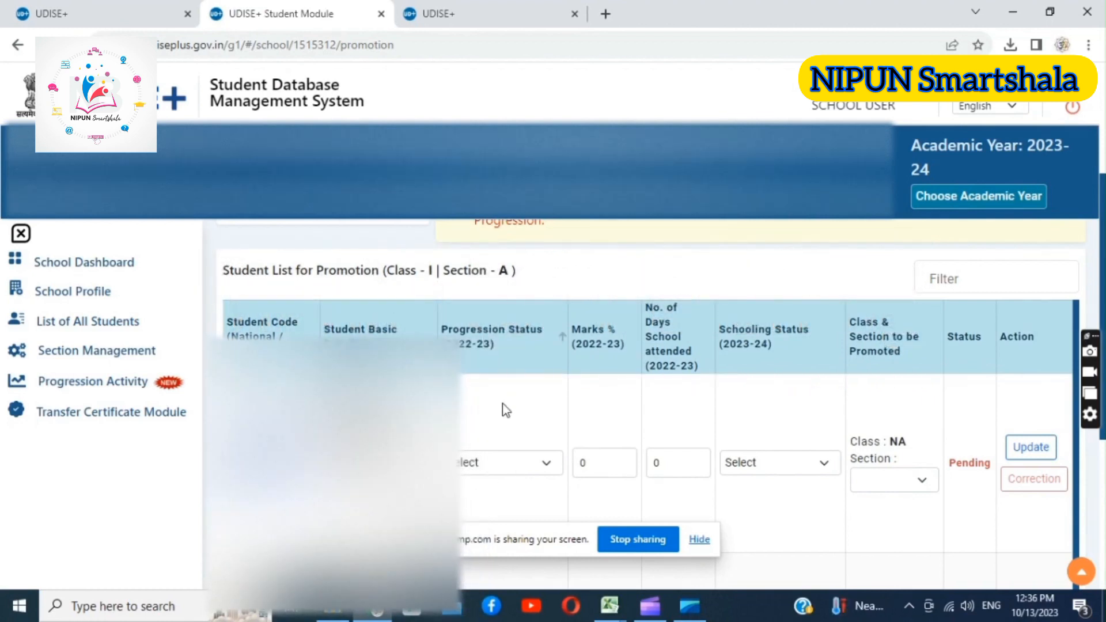
Set the first student's 2022-23 progression status to Promoted
click(503, 463)
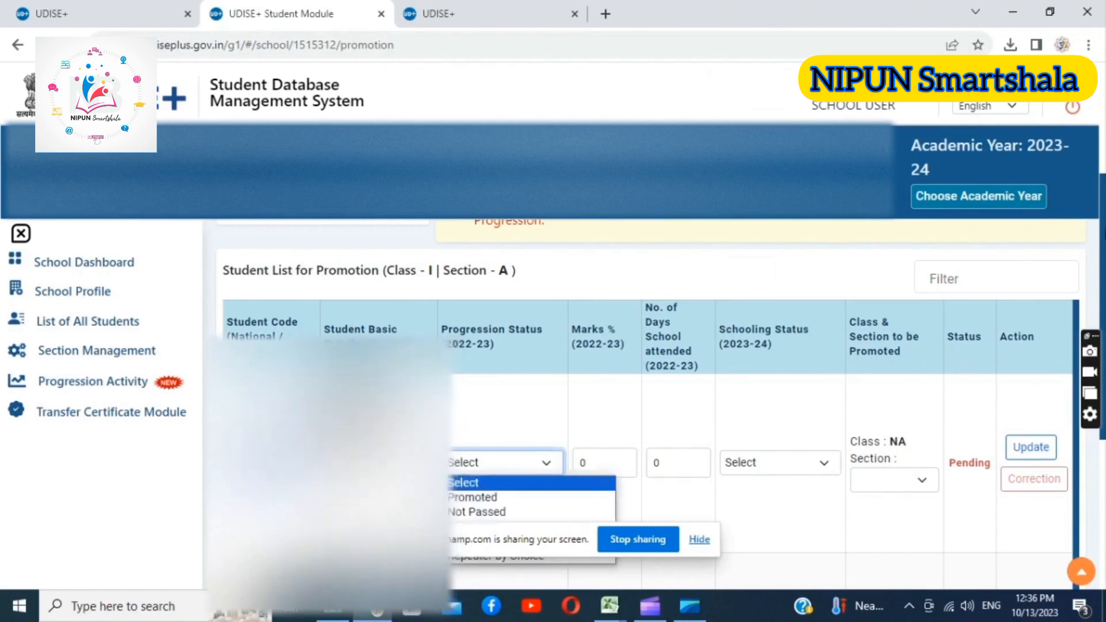
scroll(504, 462, down, 2)
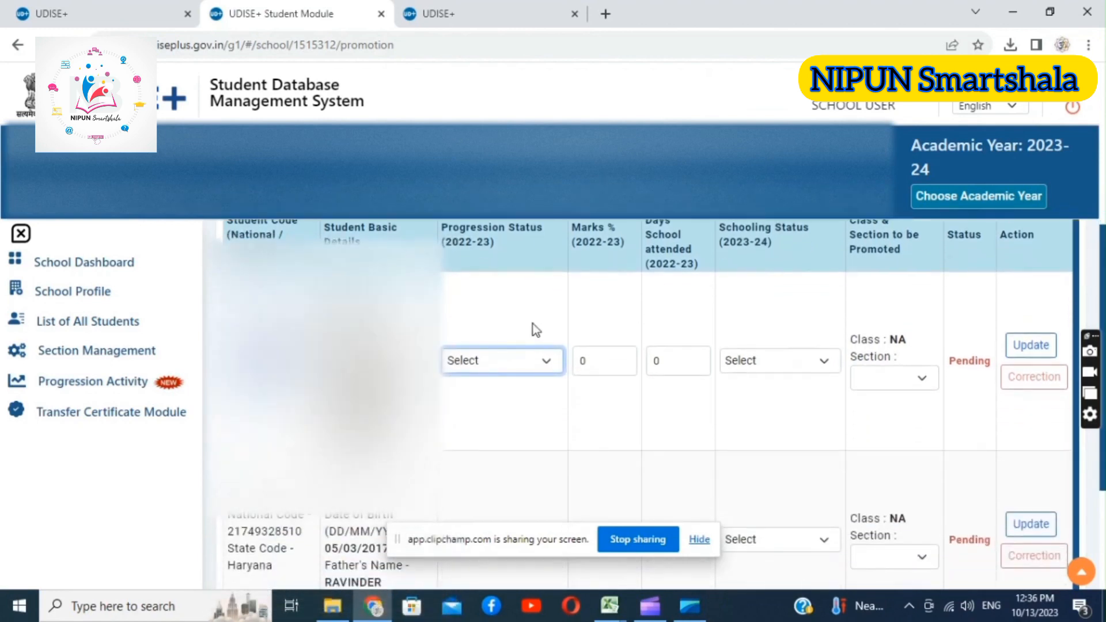
click(499, 363)
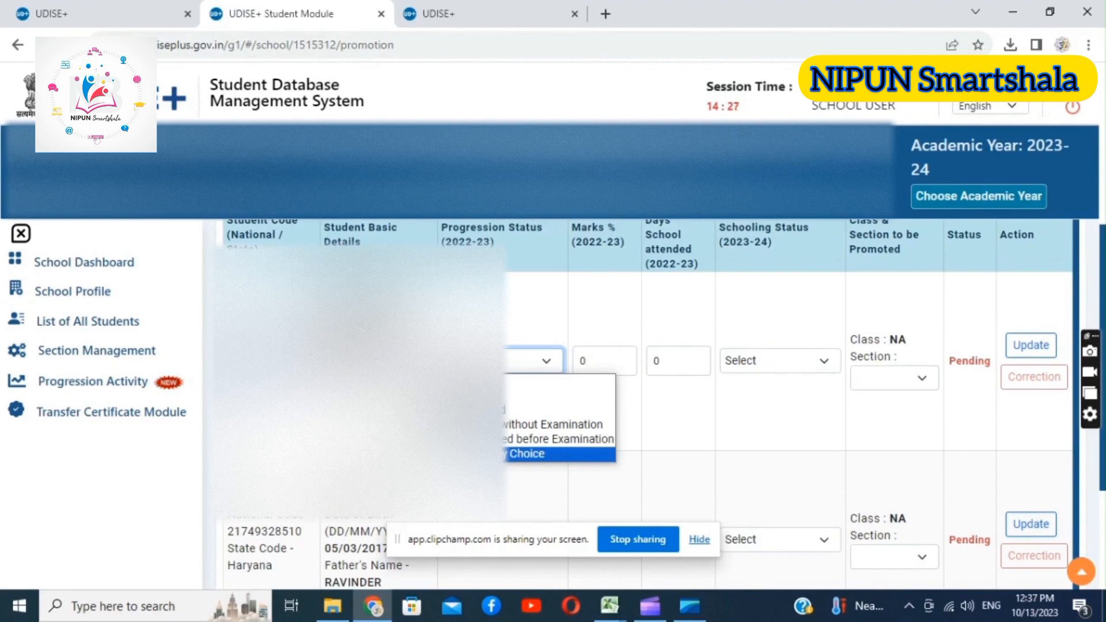
key(Up)
key(Up)
key(Up)
key(Up)
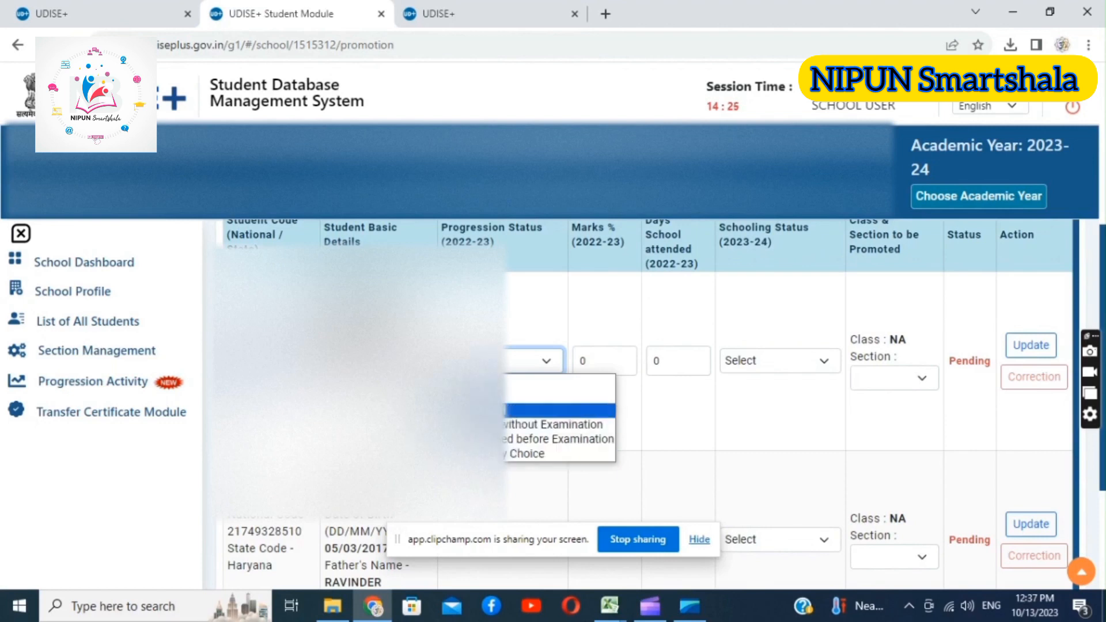
key(Return)
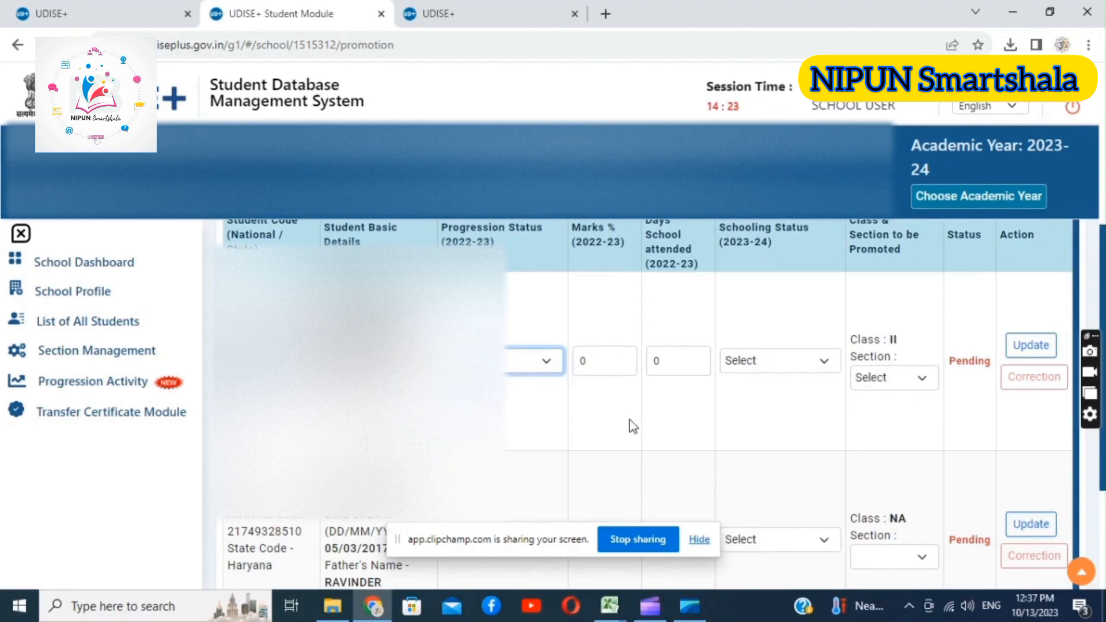
Switch to the Untitled_spreadsheet[1] workbook in Excel and check the first student's marks percentage and days attended
click(619, 376)
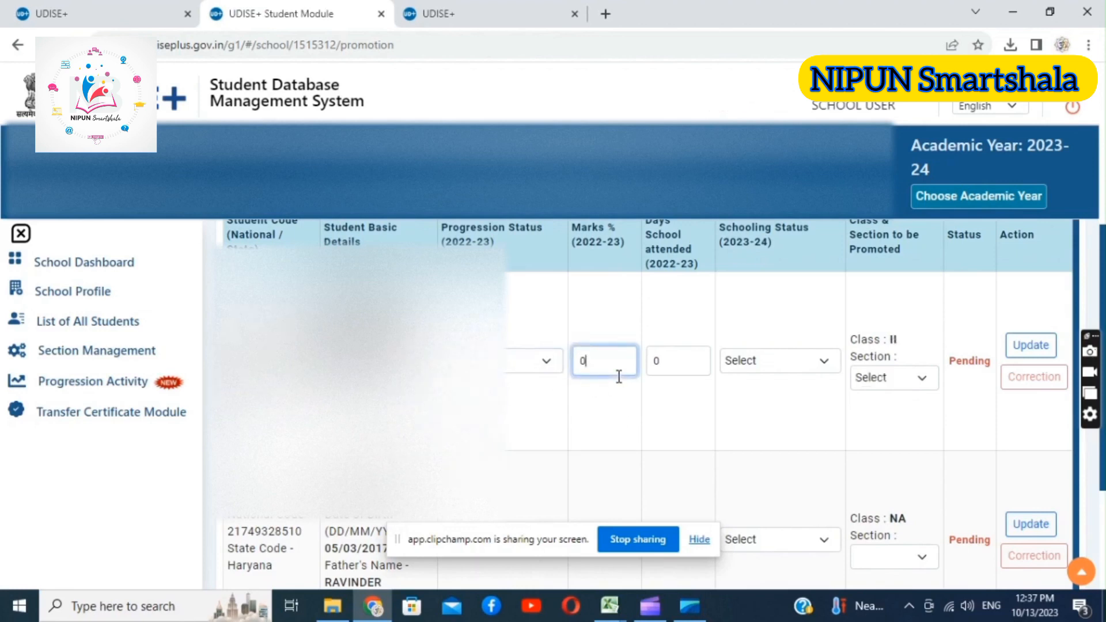
click(610, 605)
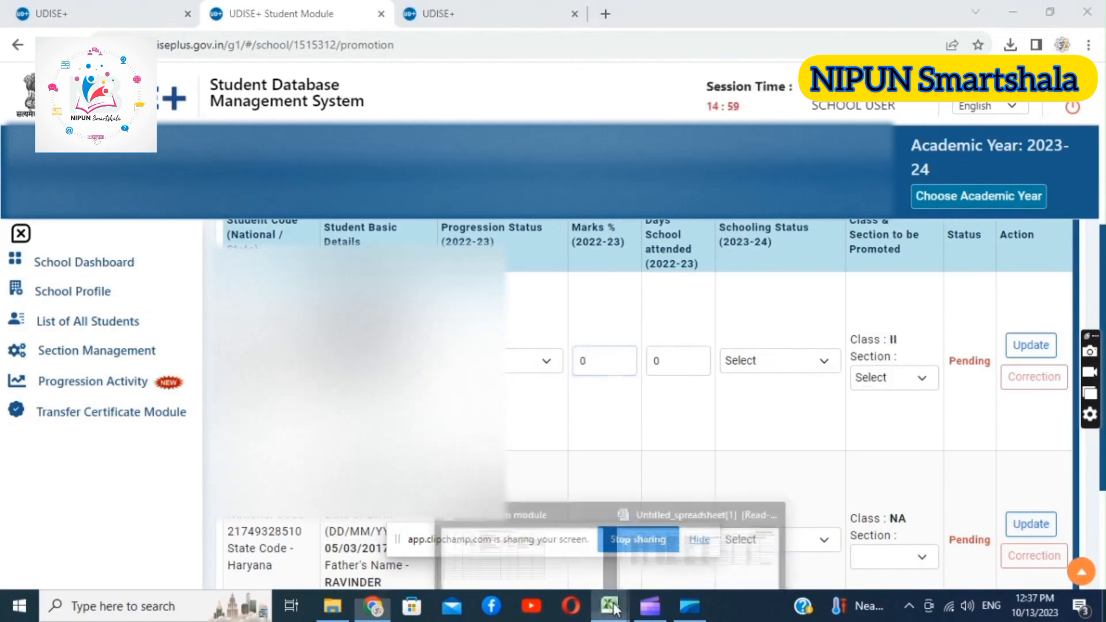
click(651, 557)
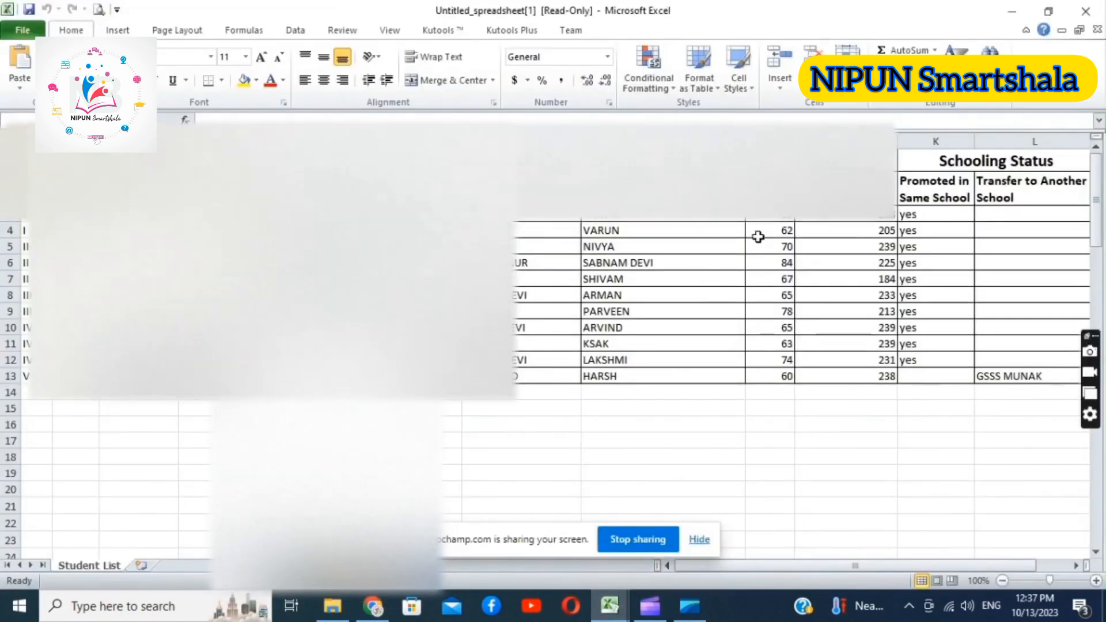
click(770, 218)
click(847, 214)
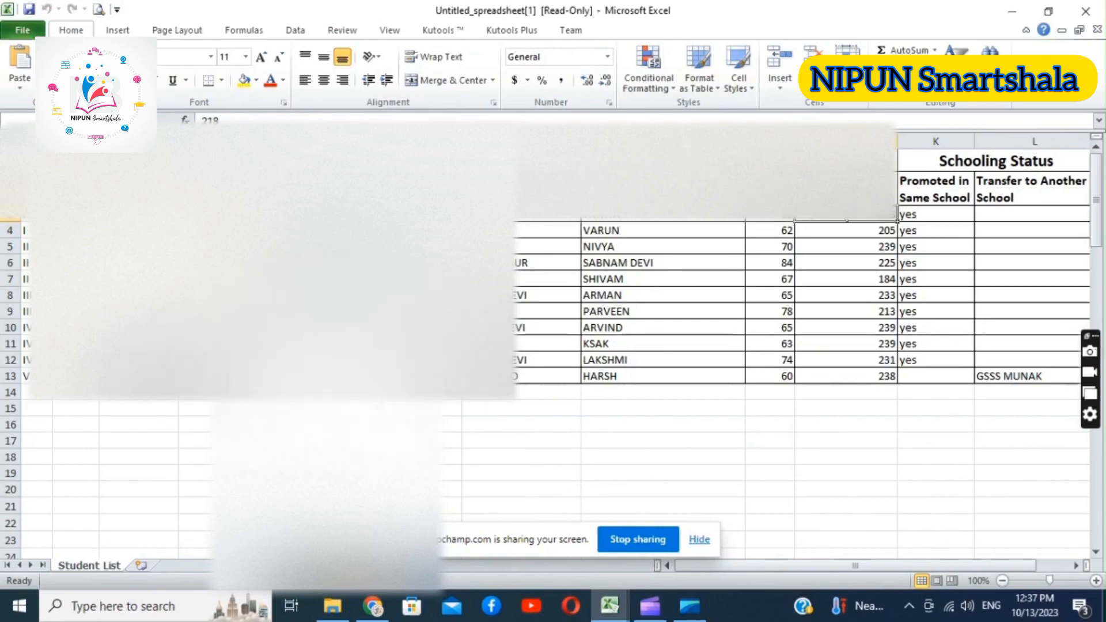
Return to the promotion list in the browser and enter 69 marks percent and 218 days attended for the first student
mouse_move(607, 610)
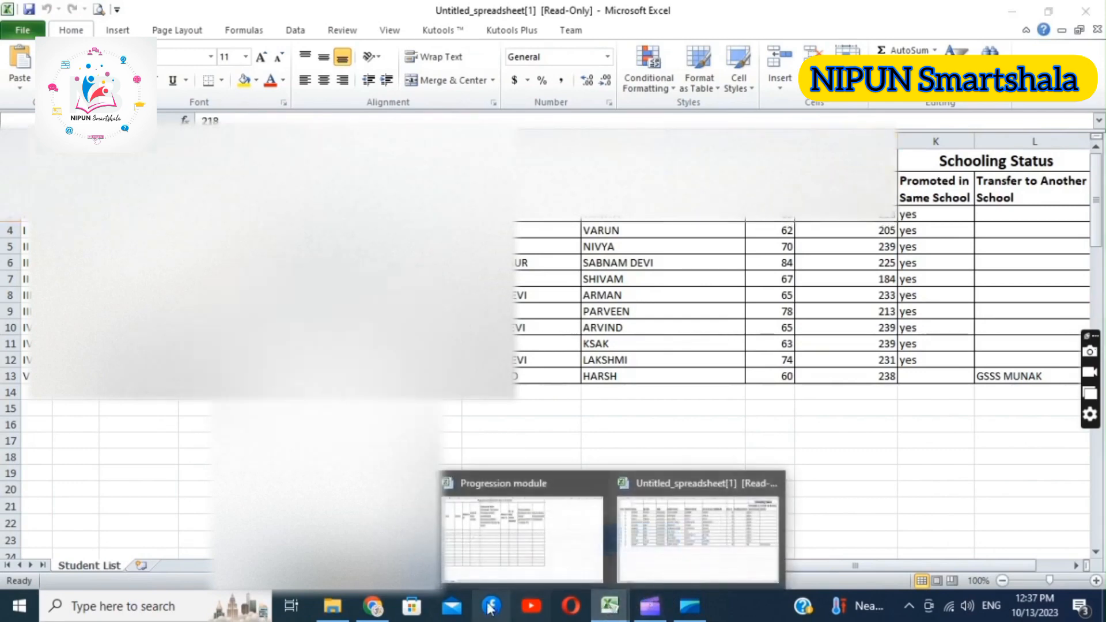
click(373, 606)
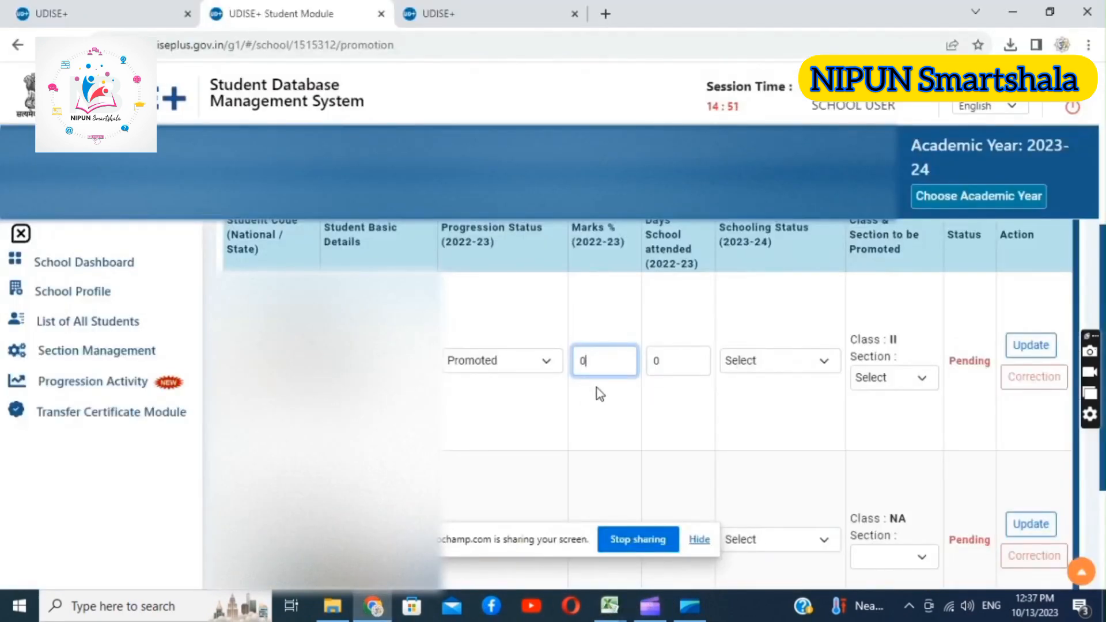
key(BackSpace)
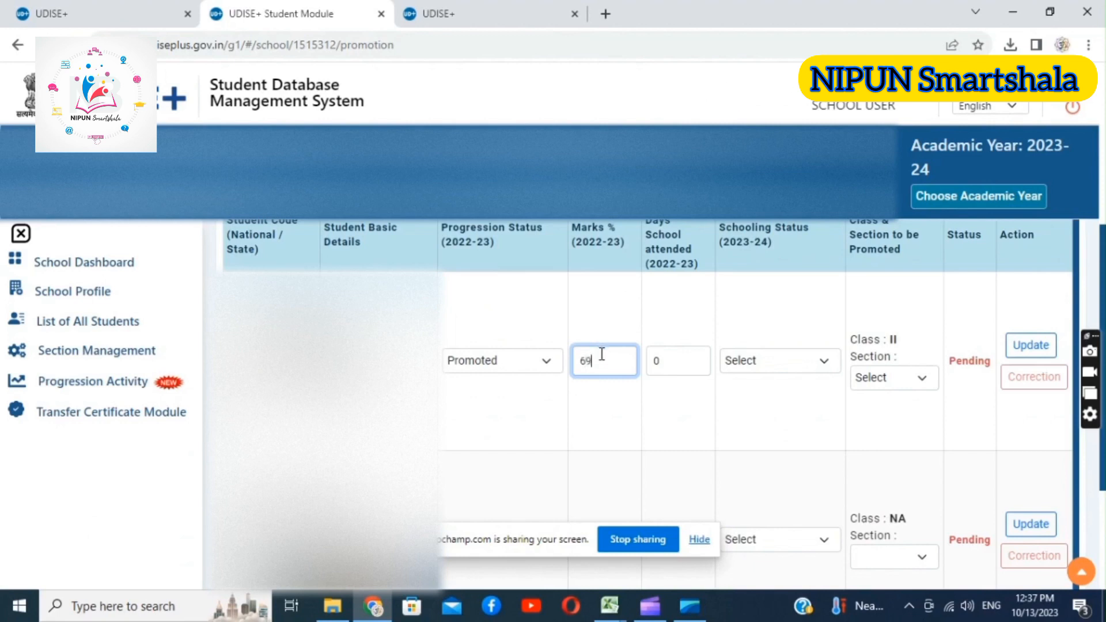
click(666, 353)
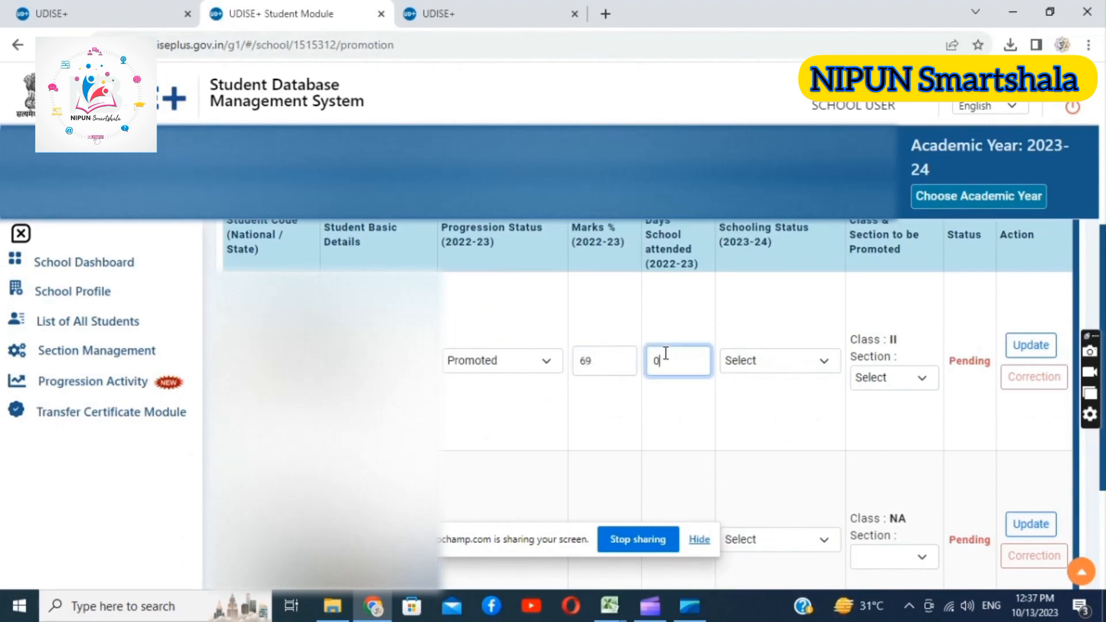
text(218)
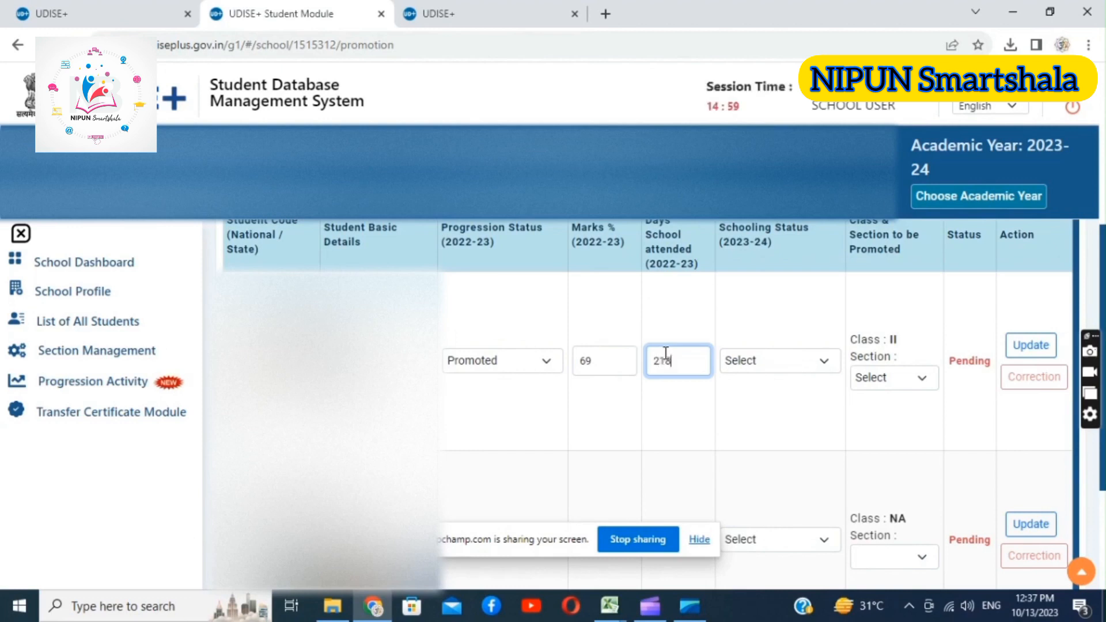
Set the first student's schooling status to Studying in Same School with section A, and save the updated record
click(752, 365)
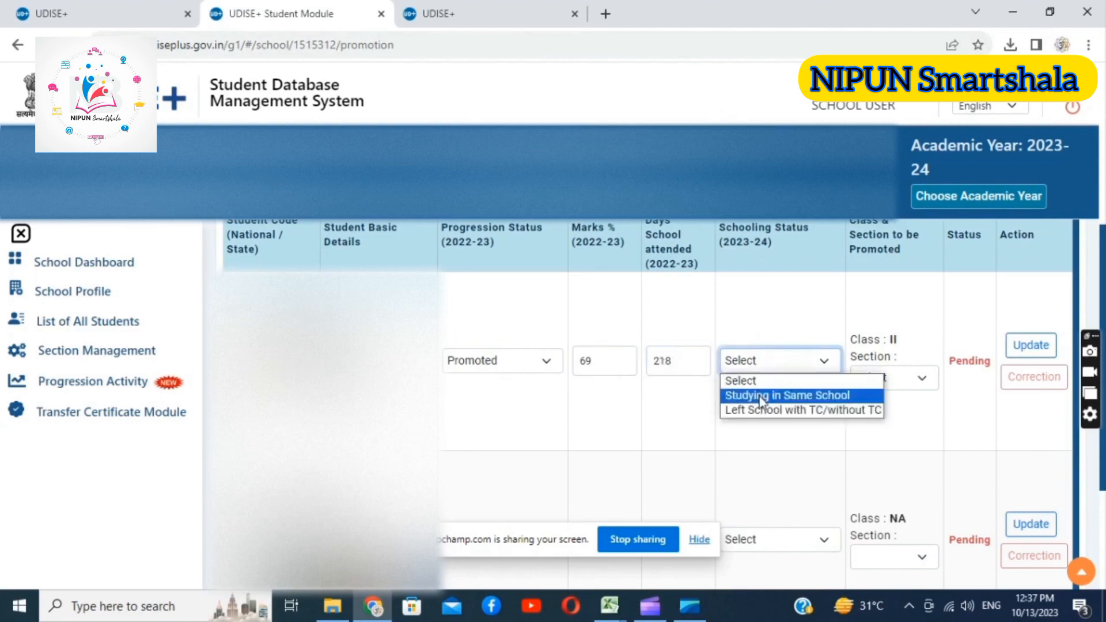
click(762, 396)
click(864, 378)
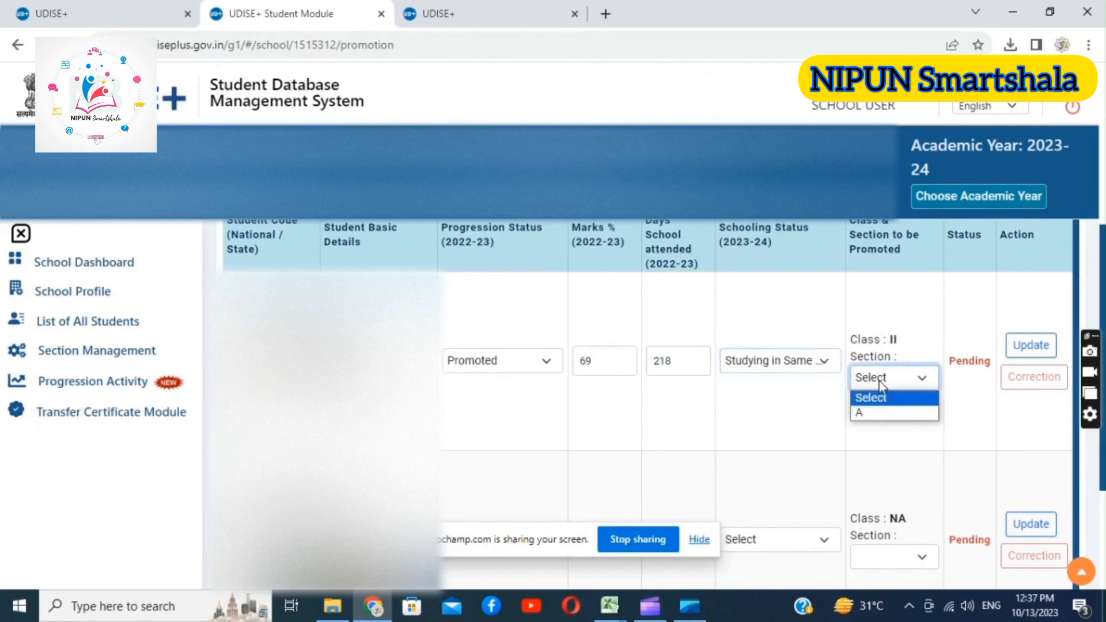
click(861, 416)
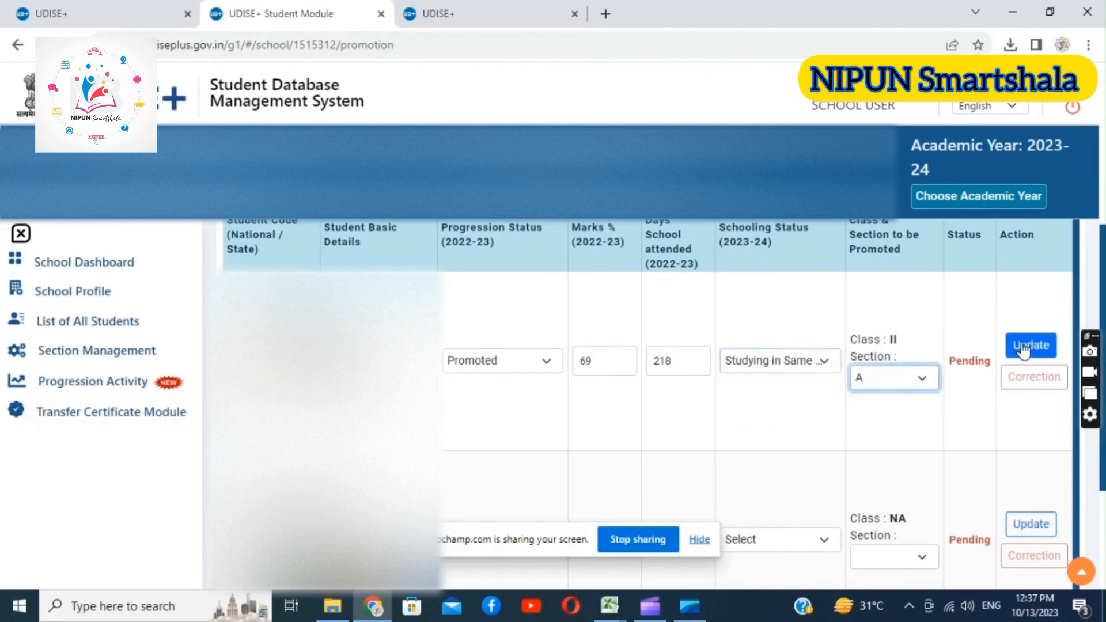
click(1023, 349)
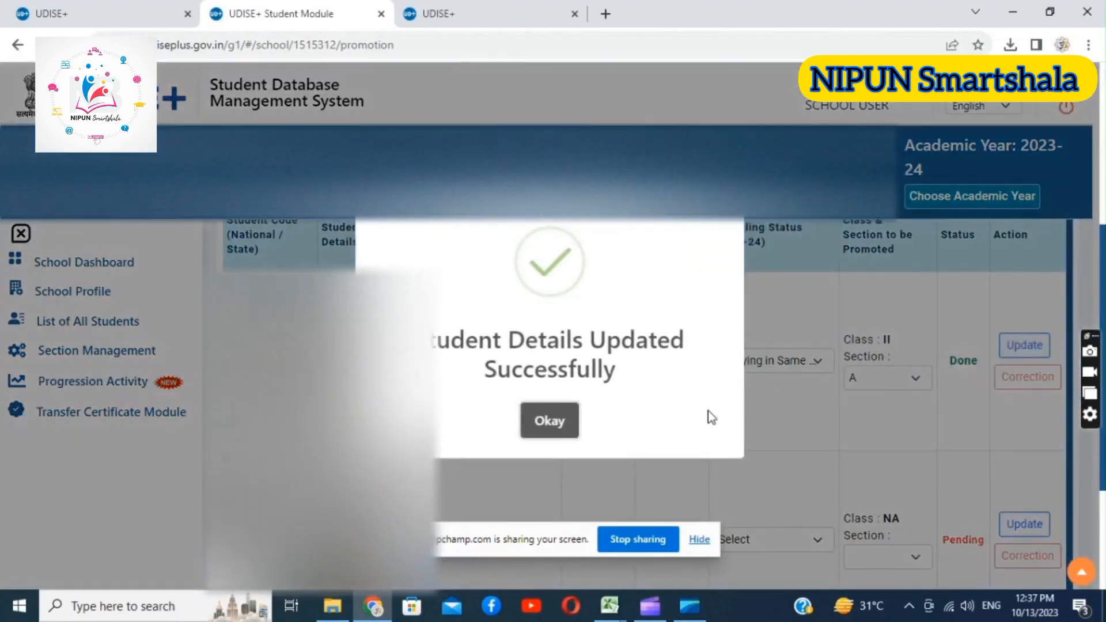
click(544, 422)
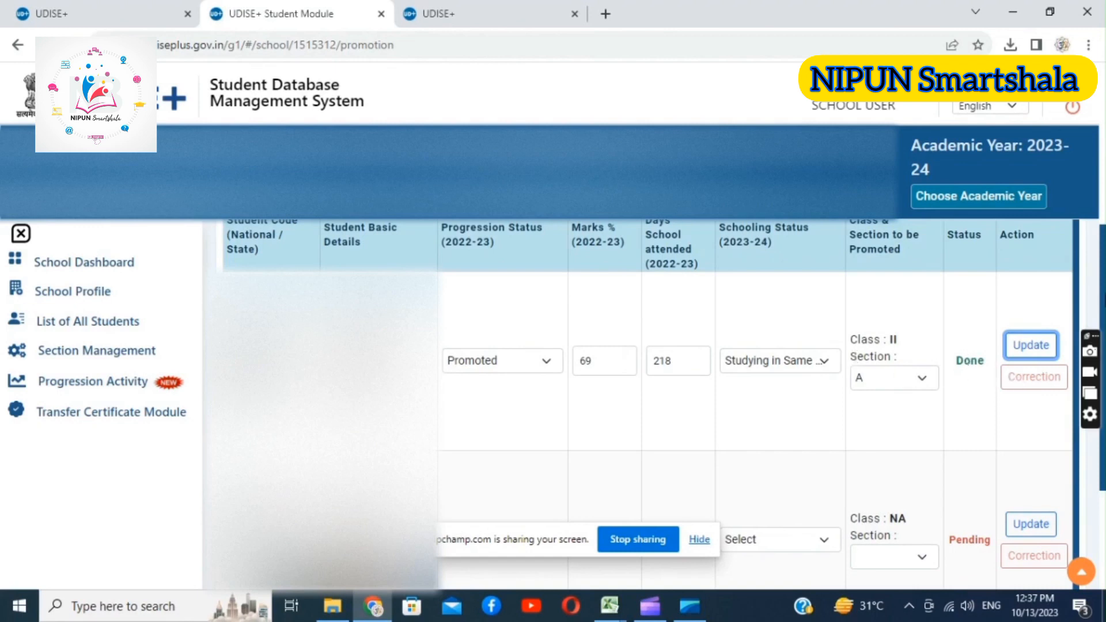
scroll(1018, 378, down, 3)
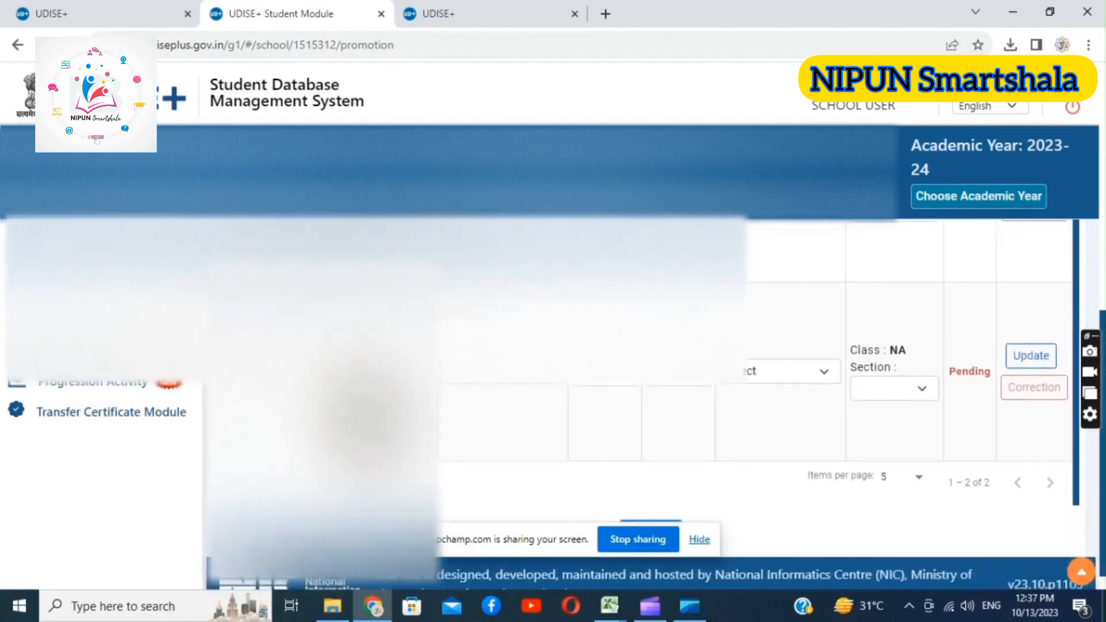
Set the second student's progression status to Promoted, and check that student's marks percentage and days attended in the Excel workbook
click(467, 385)
click(473, 406)
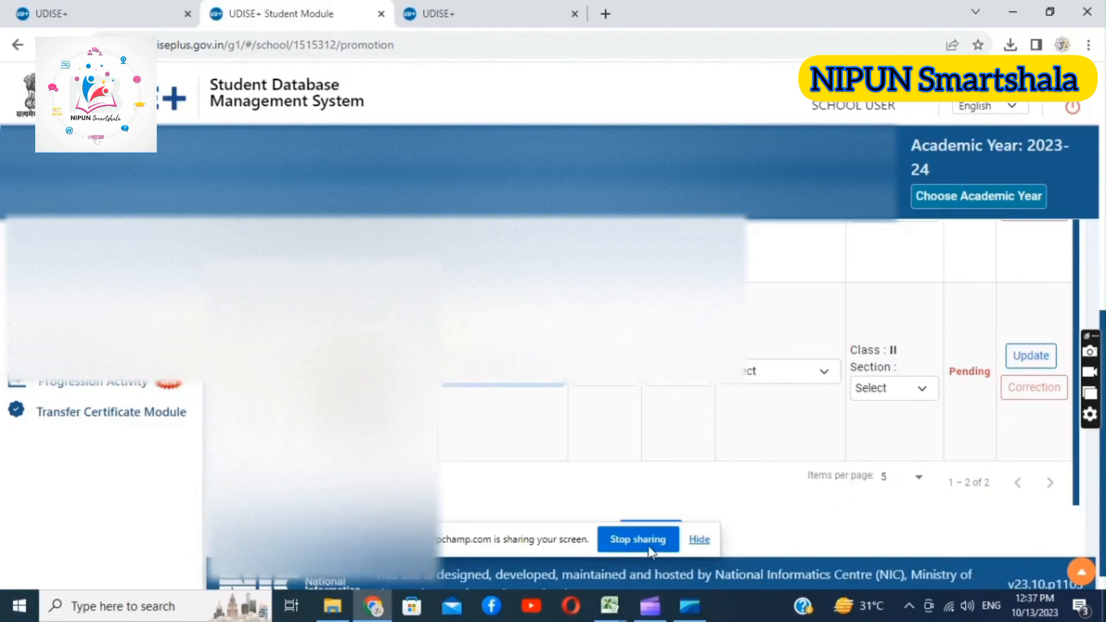
mouse_move(610, 605)
click(686, 534)
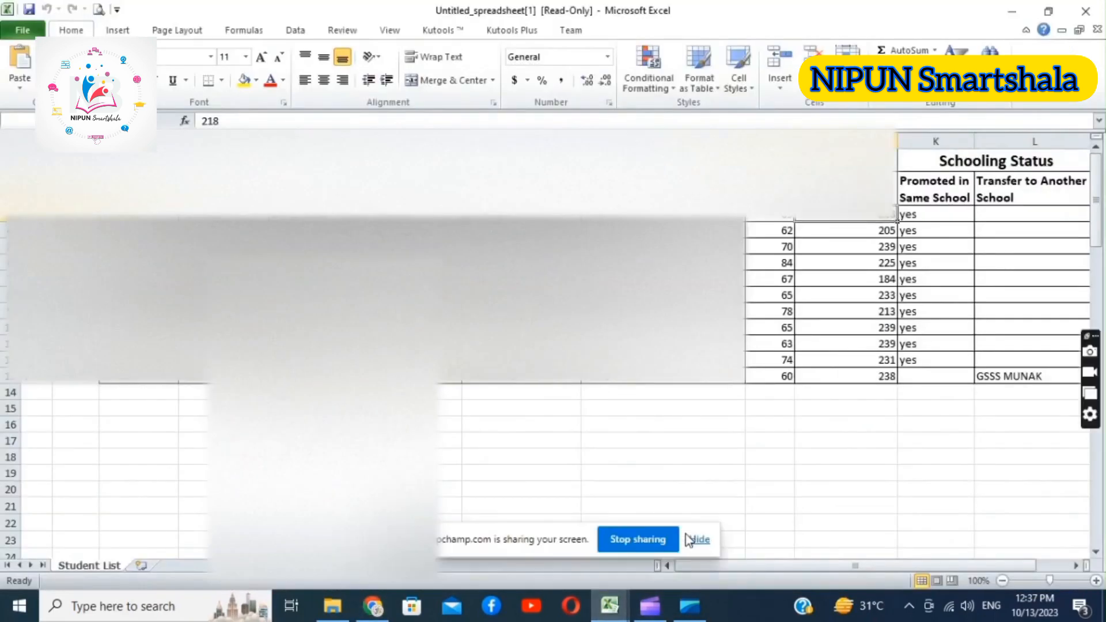
click(773, 231)
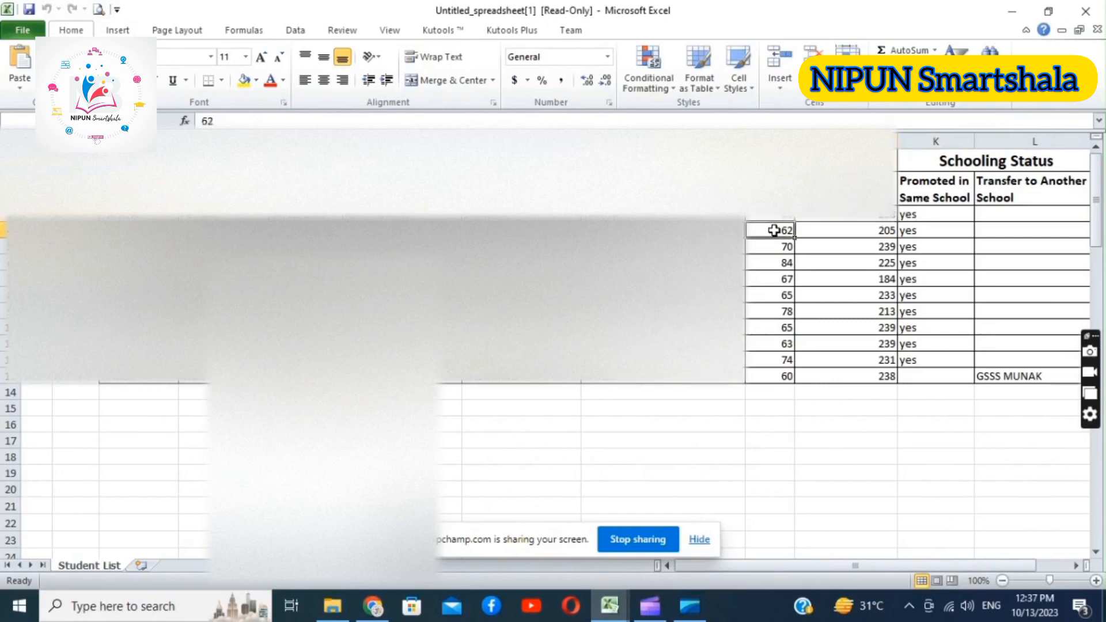
click(844, 235)
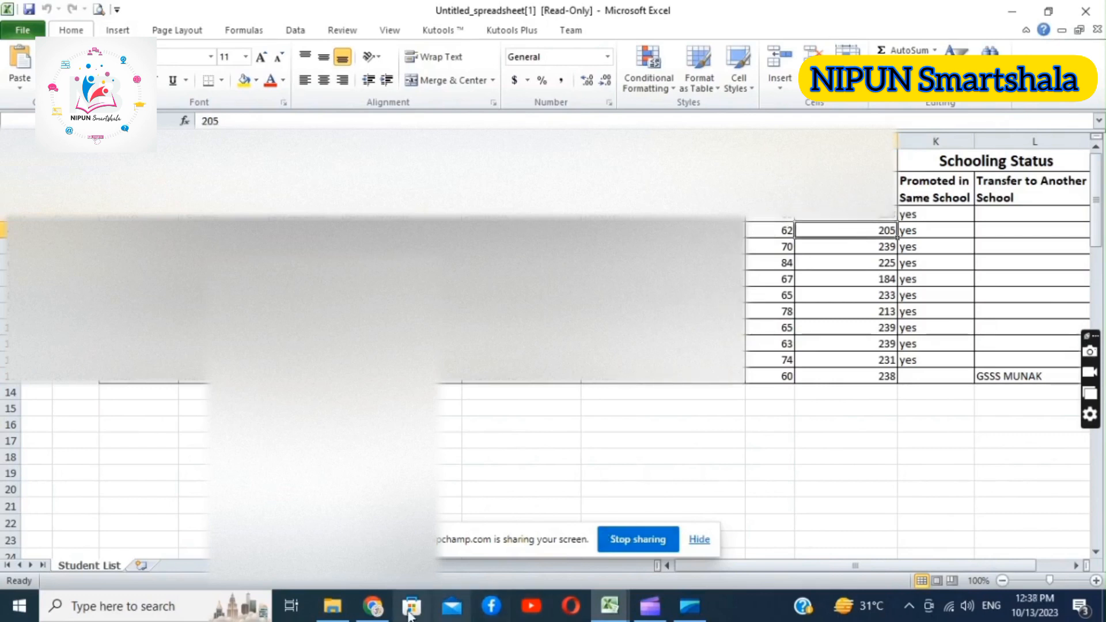
Return to the promotion list in the browser and enter 62 marks percent and 205 days attended for the second student
click(375, 606)
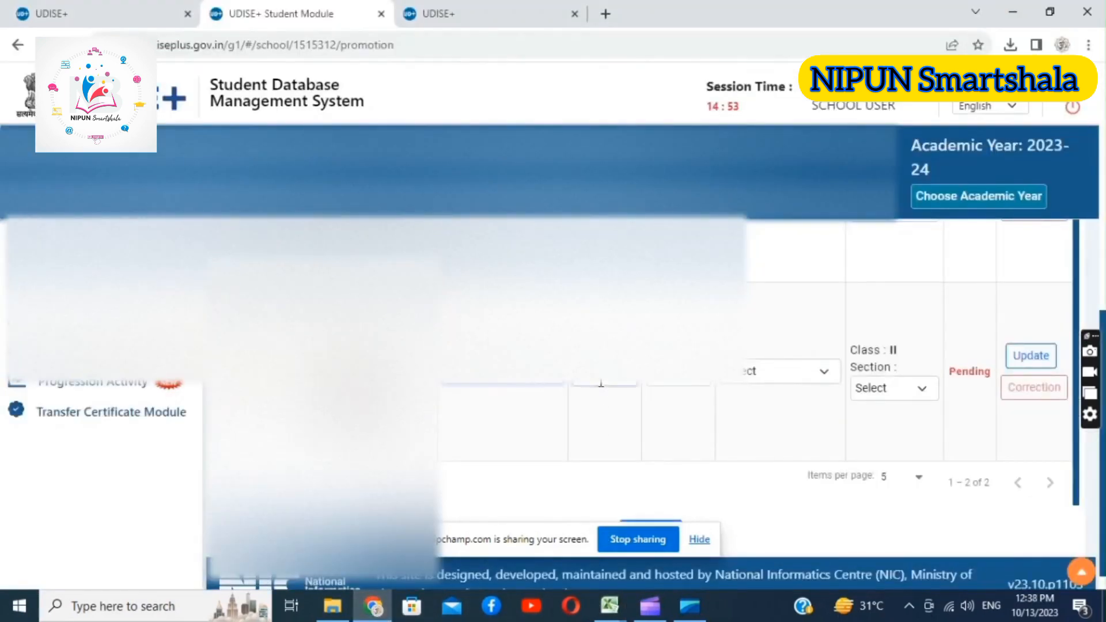
click(601, 384)
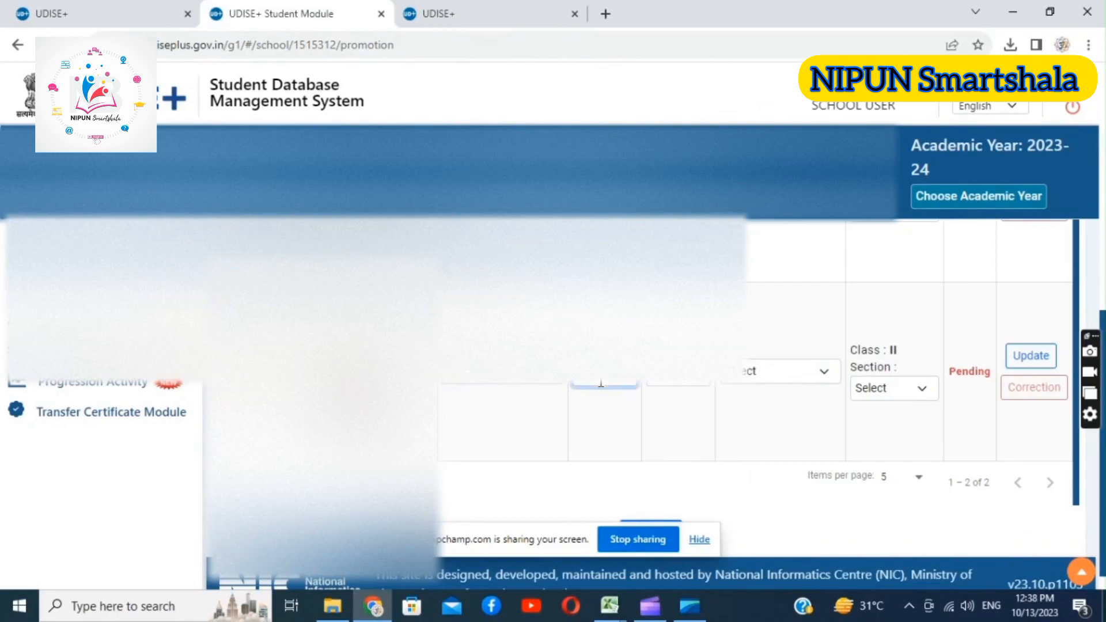
click(679, 368)
text(205)
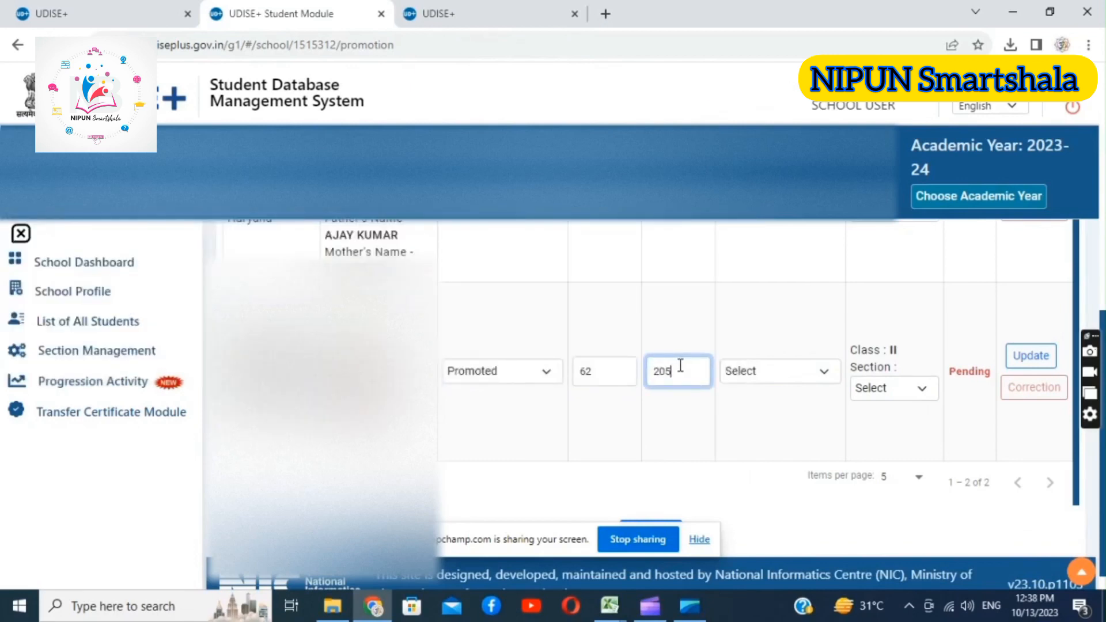
Set the second student's schooling status to Studying in Same School with section A, and save the updated record
click(772, 372)
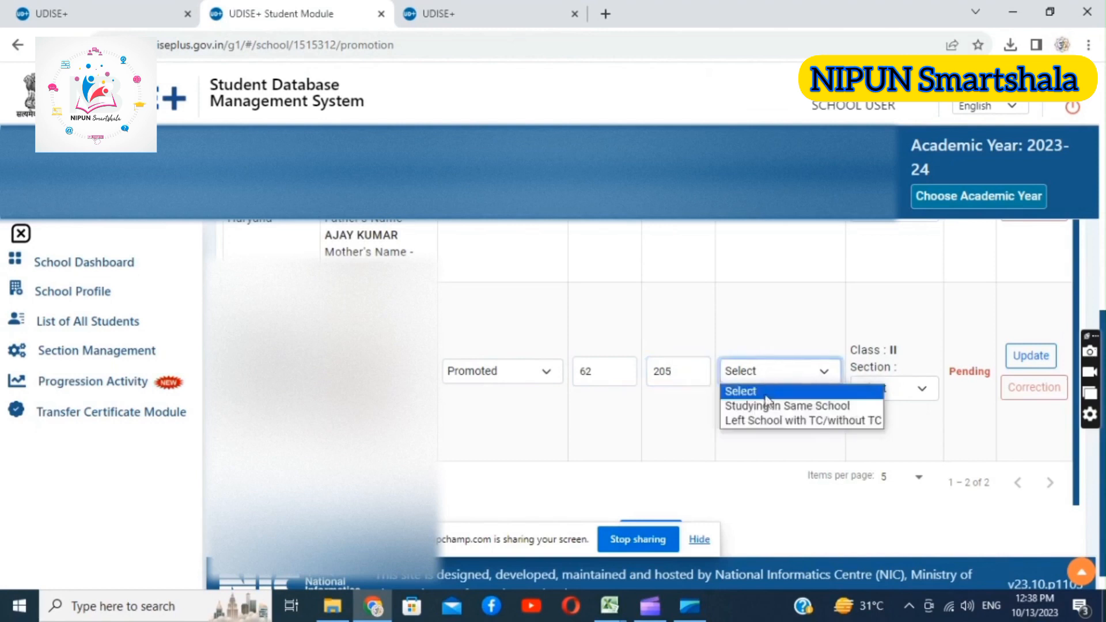
click(760, 407)
click(893, 387)
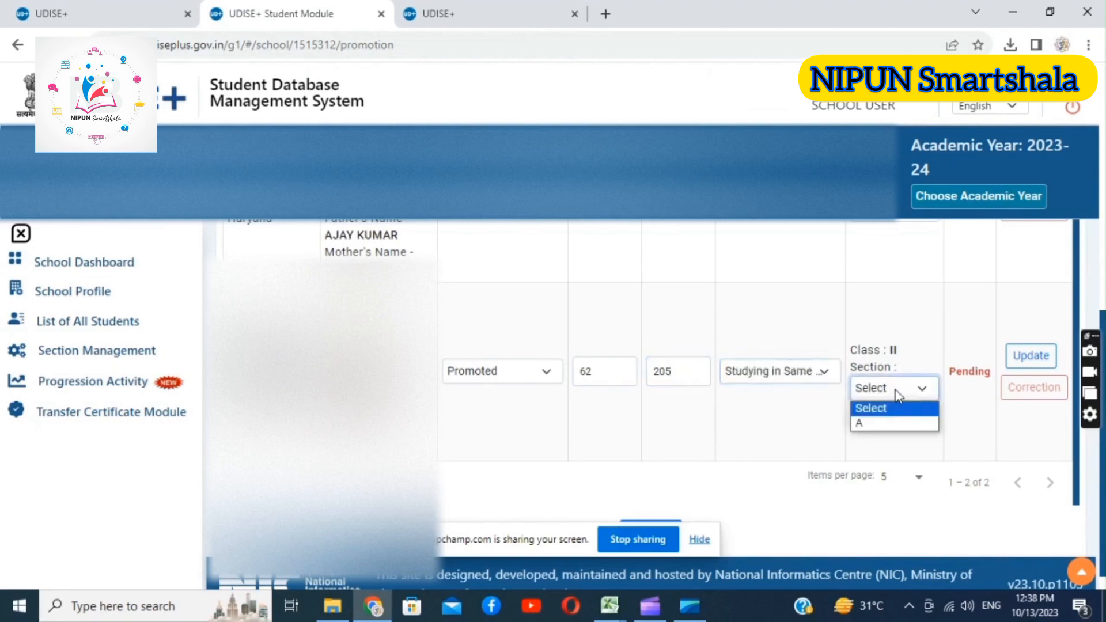
click(865, 420)
click(1018, 363)
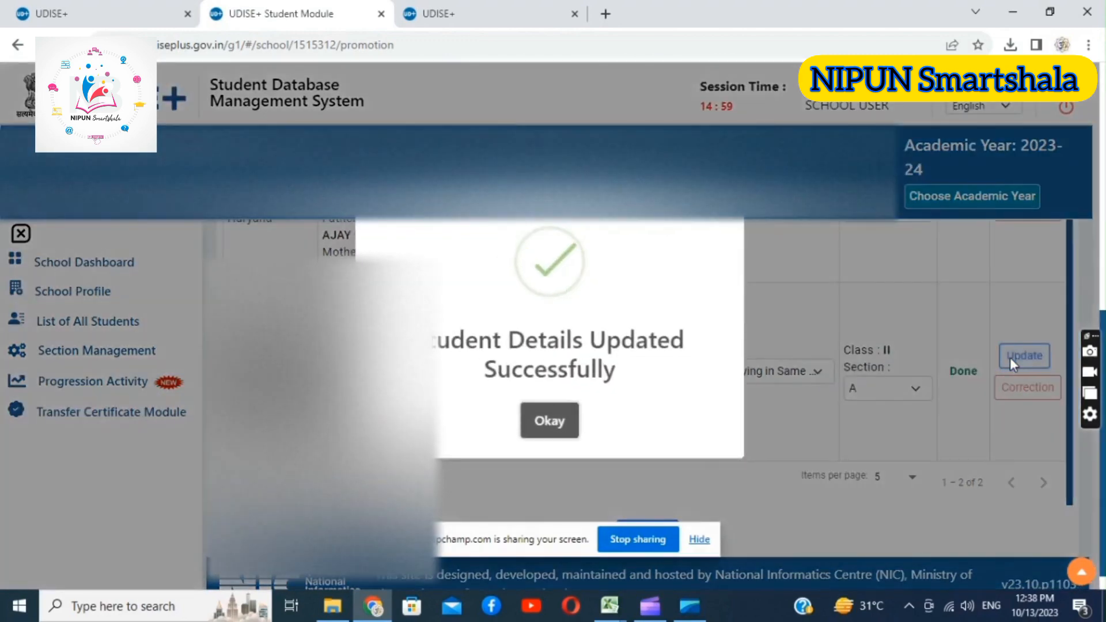
click(532, 431)
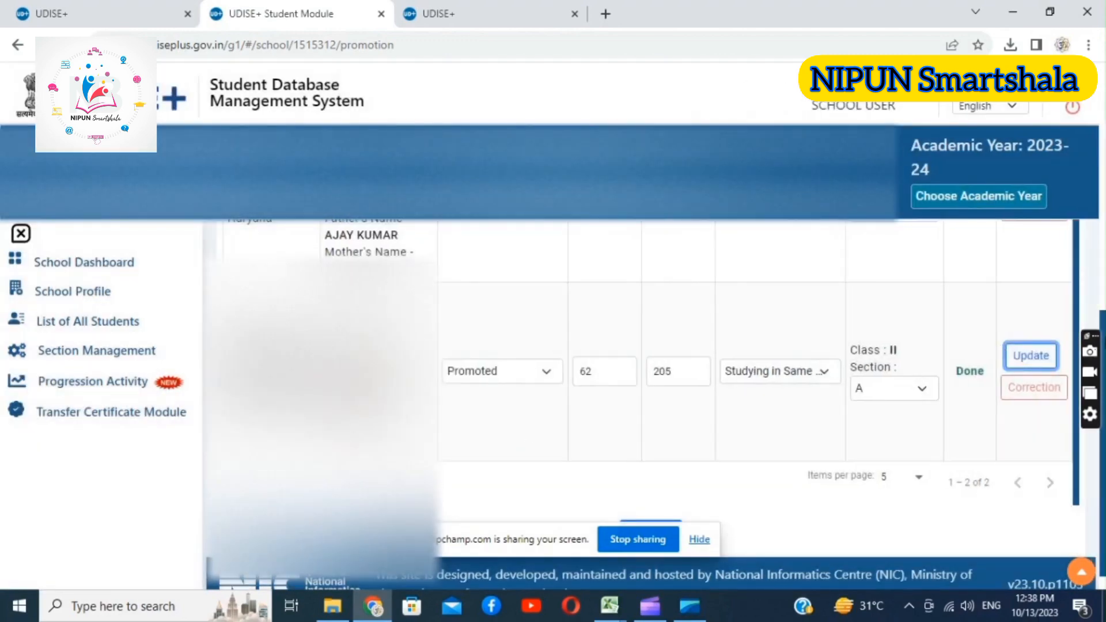
Finalize the progression records of the students in the current promotion list
drag(1094, 336, 1023, 42)
scroll(1077, 261, down, 1)
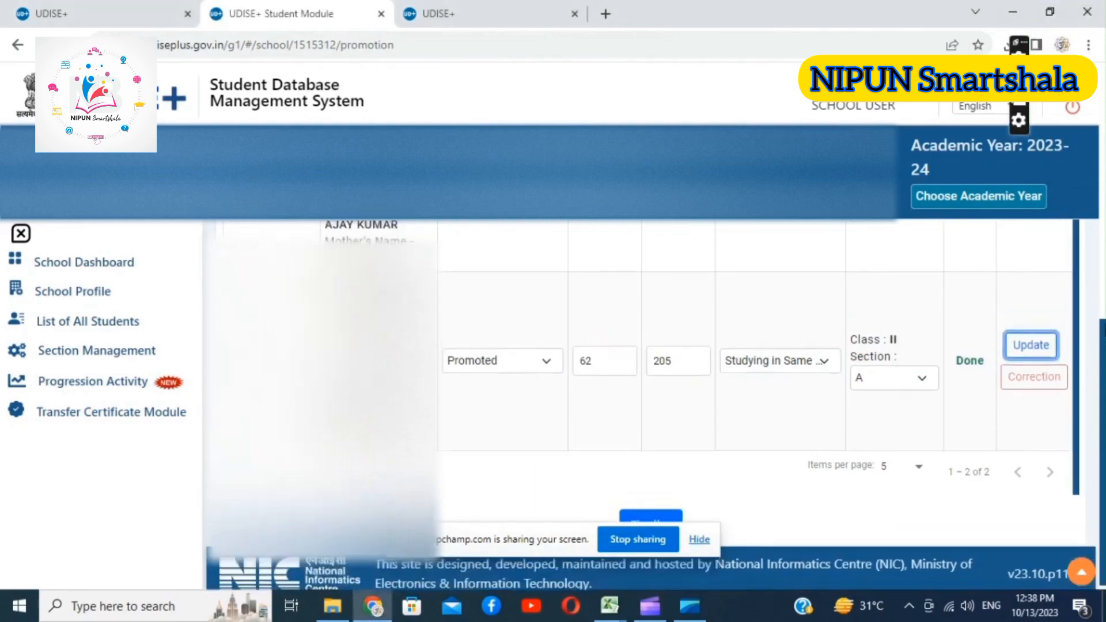
scroll(1086, 196, up, 5)
scroll(1085, 196, down, 5)
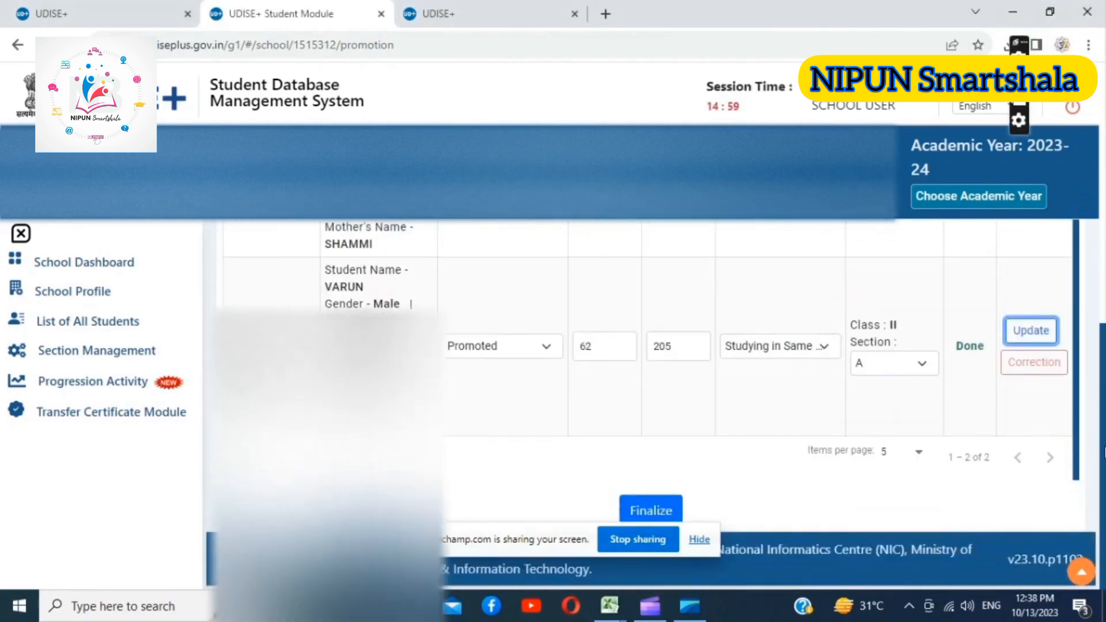
click(648, 506)
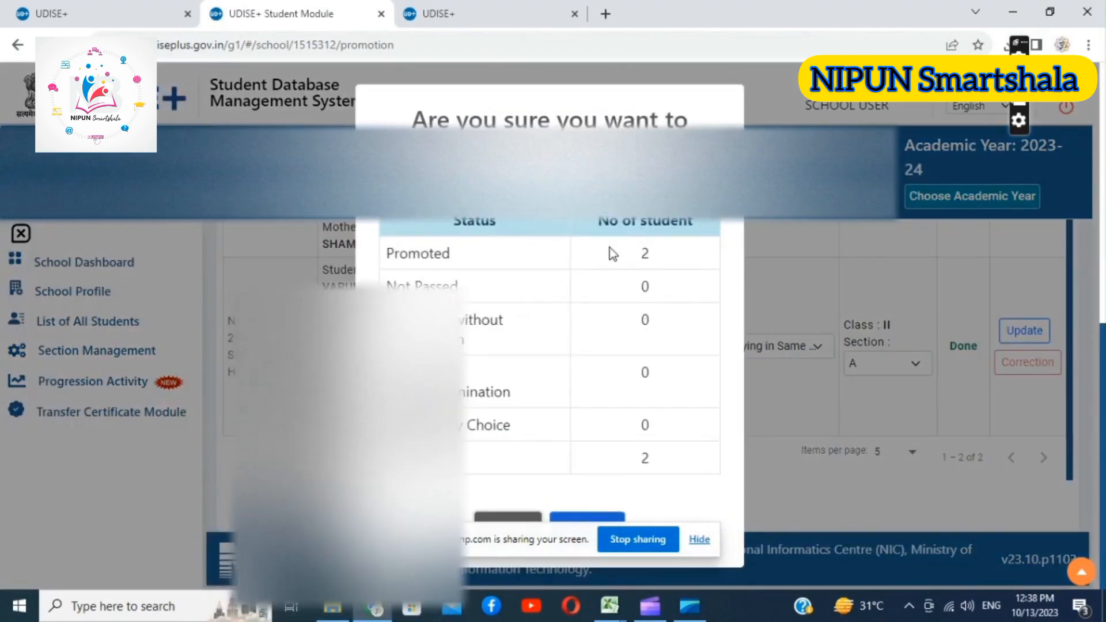
drag(408, 527, 839, 268)
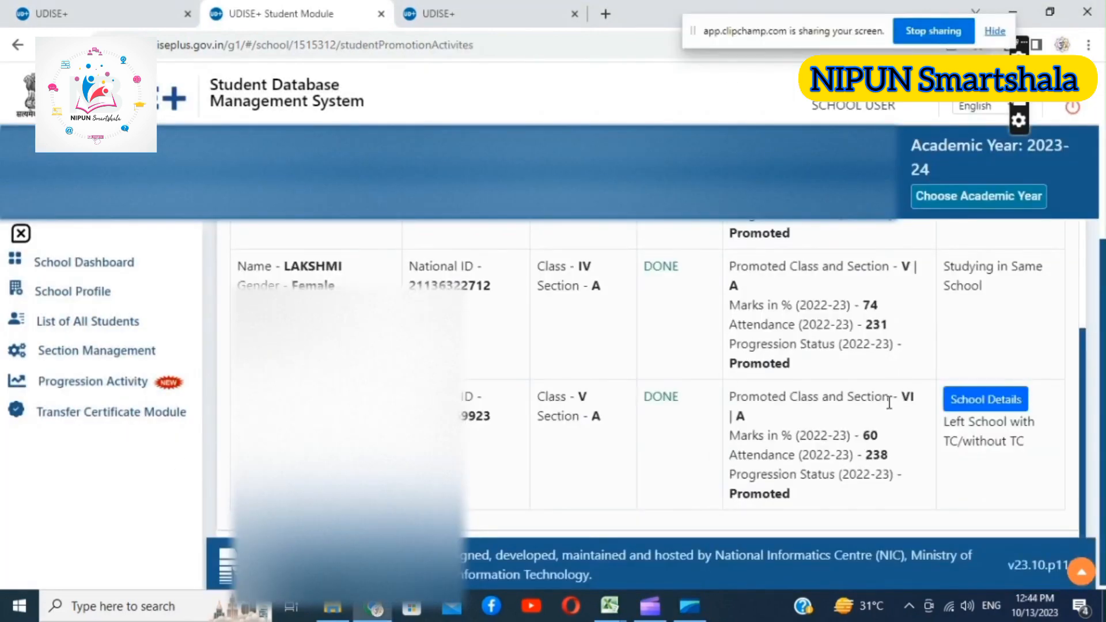
View the 2023-24 school details of the class V student marked Left School with TC/without TC
click(983, 397)
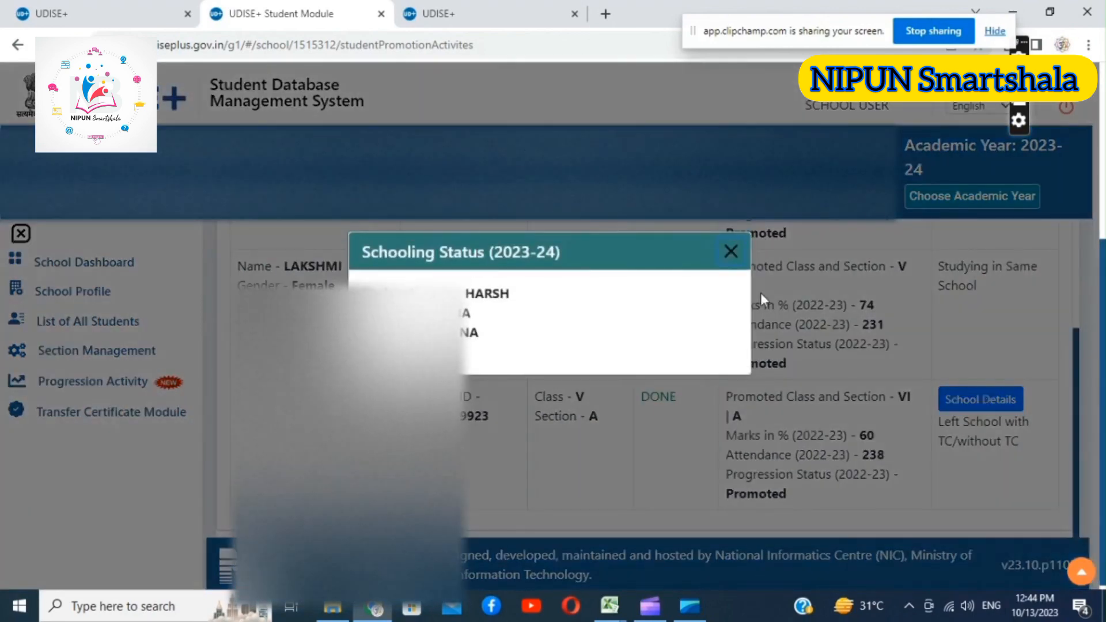
click(729, 252)
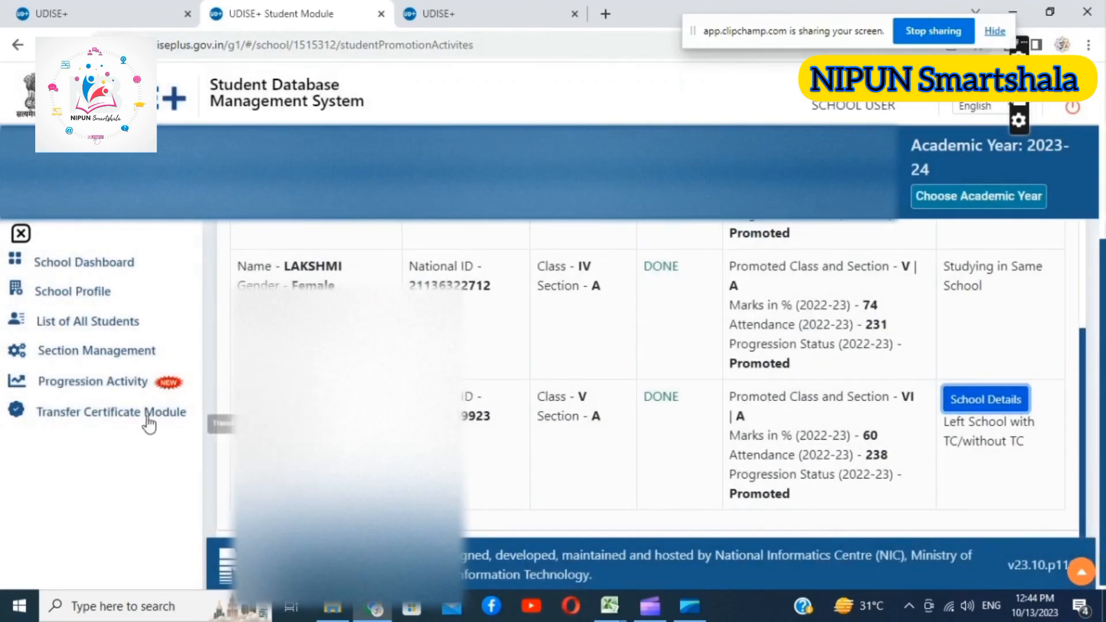
Finalize the school's progression for 2022-23, declaring that the data is free from errors and inconsistencies and confirming the submission
click(78, 383)
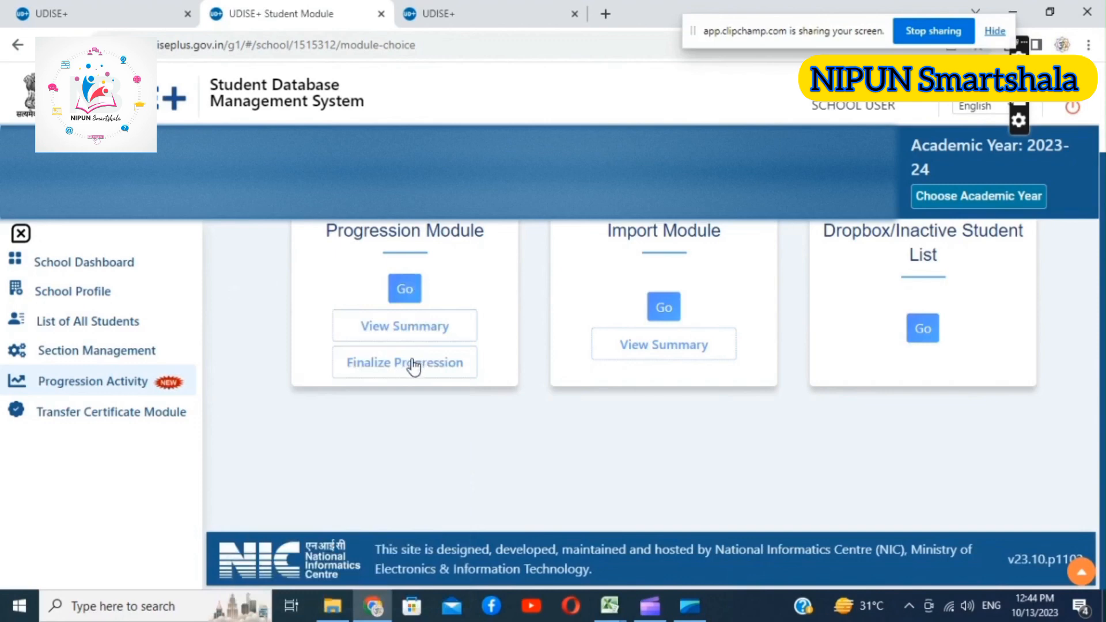
click(414, 365)
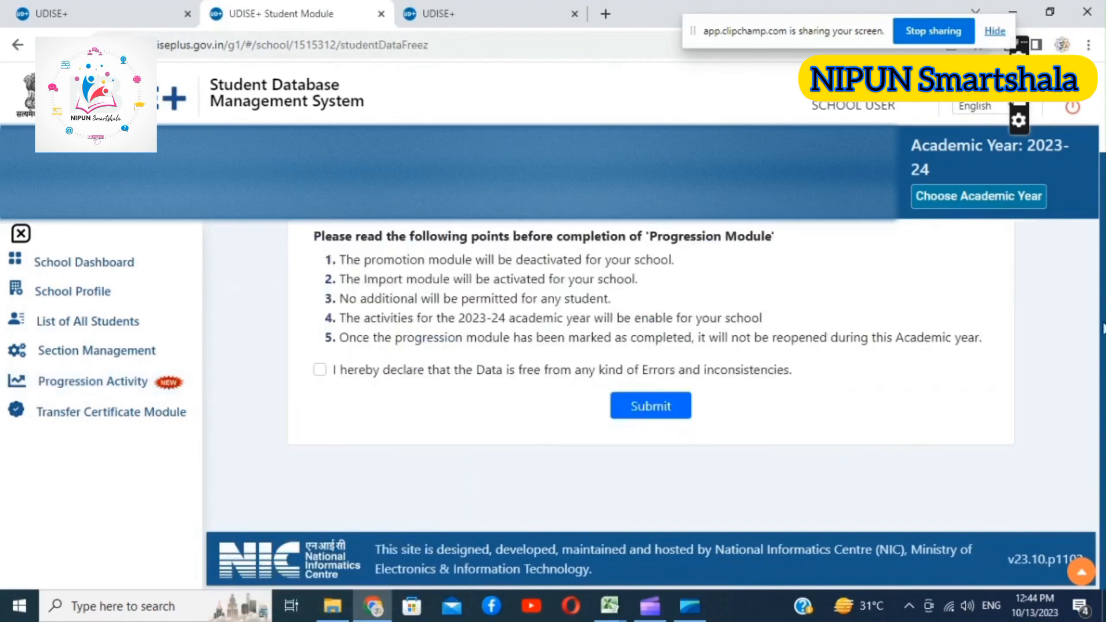
drag(1104, 329, 1079, 212)
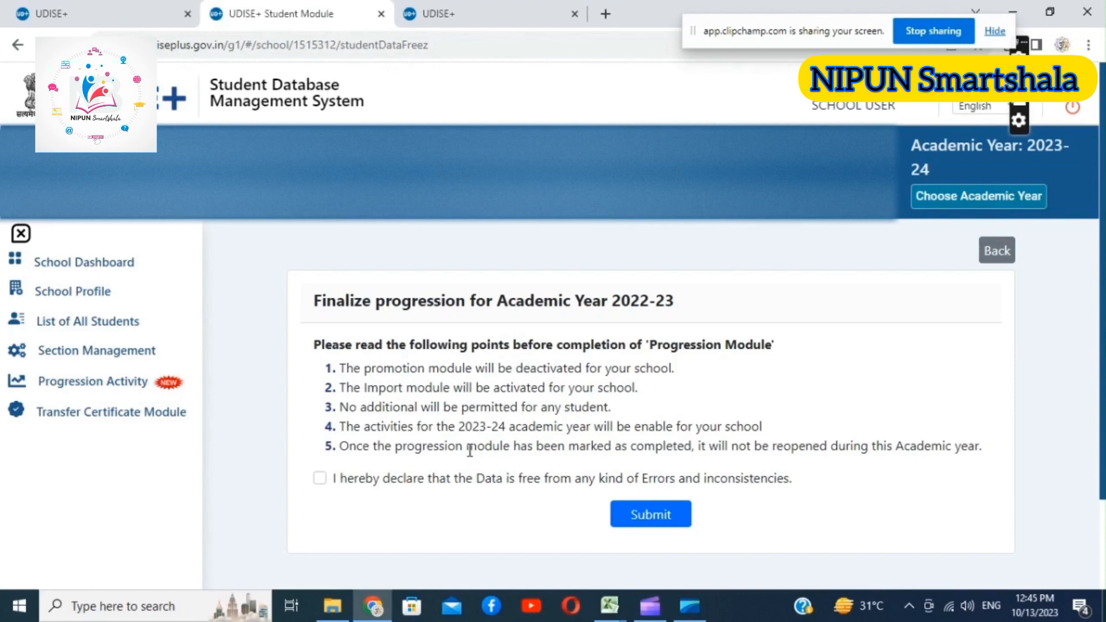
click(320, 478)
click(670, 518)
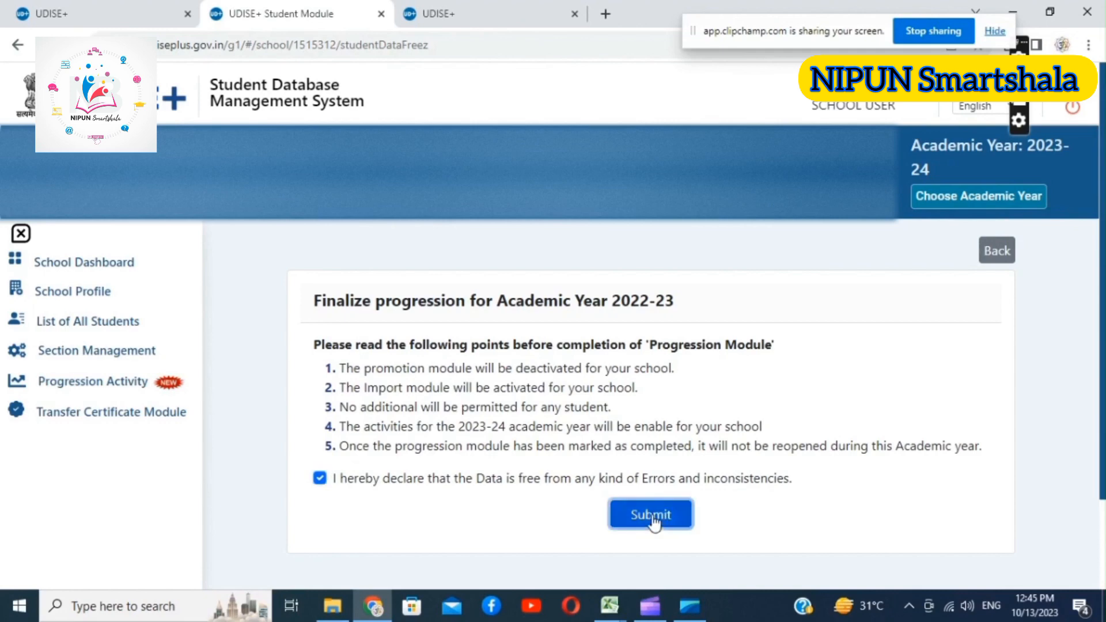
click(552, 426)
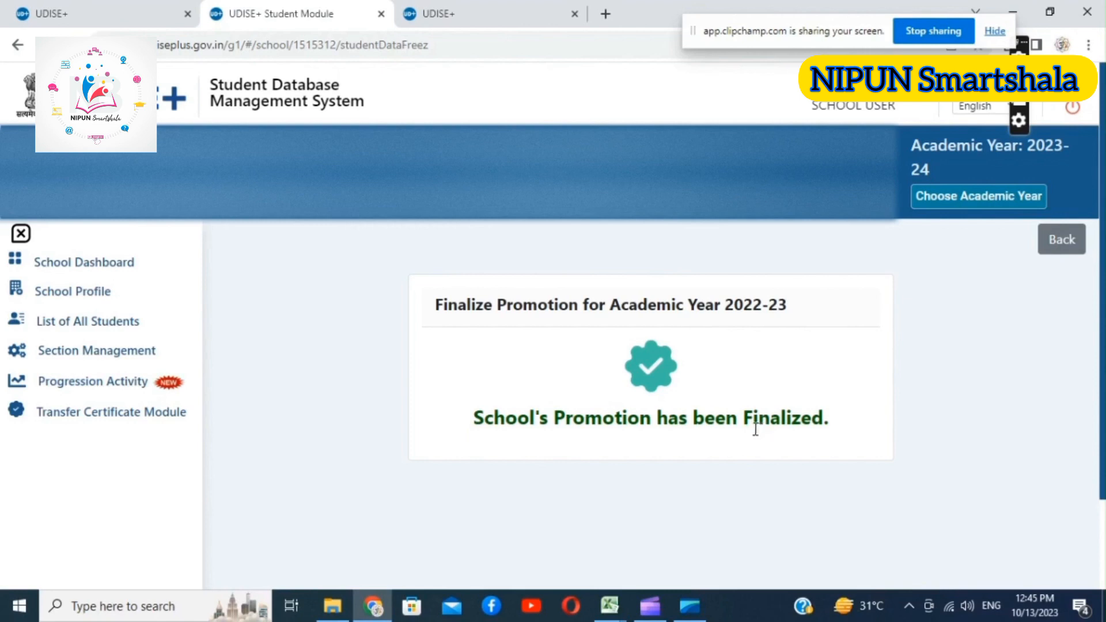
Check the grade-wise School Dashboard and the List of All Students for 2023-24
click(110, 392)
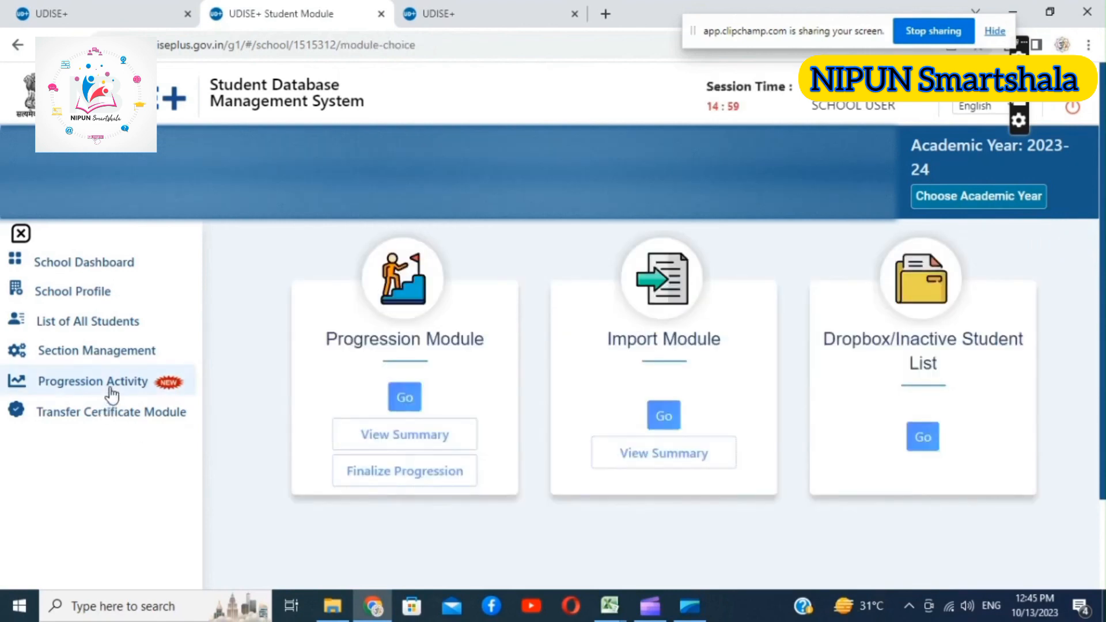
click(107, 263)
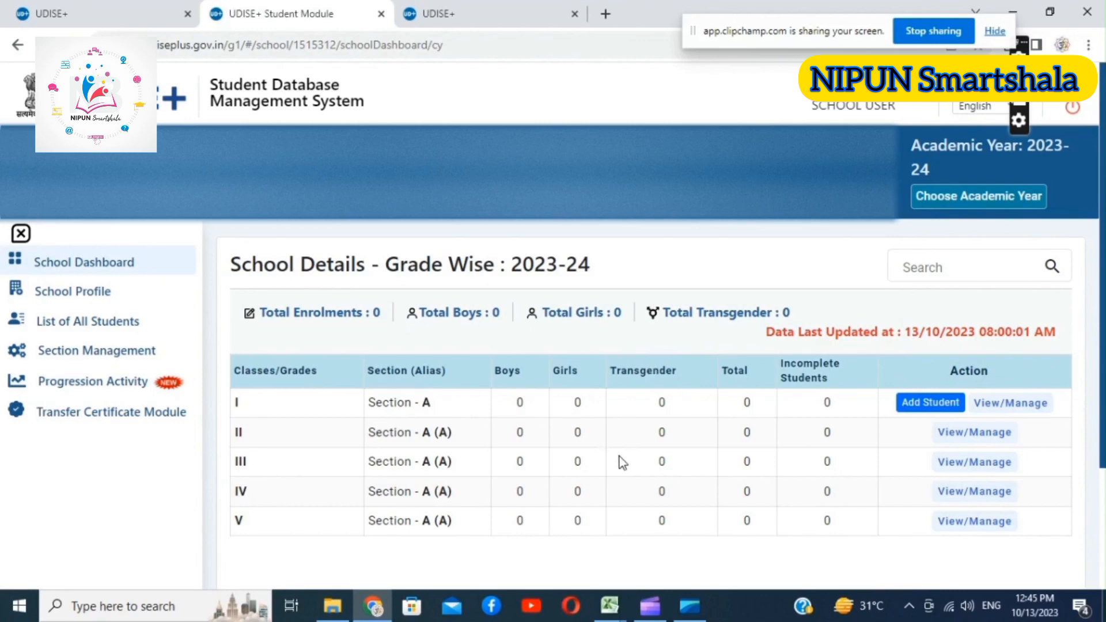
click(106, 326)
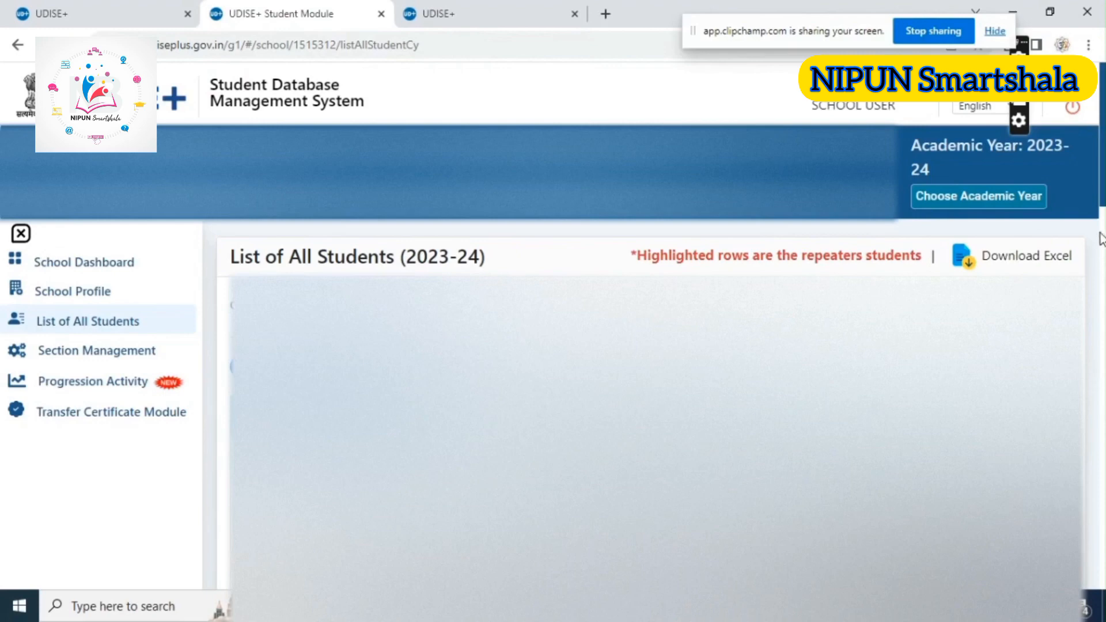
scroll(657, 421, down, 10)
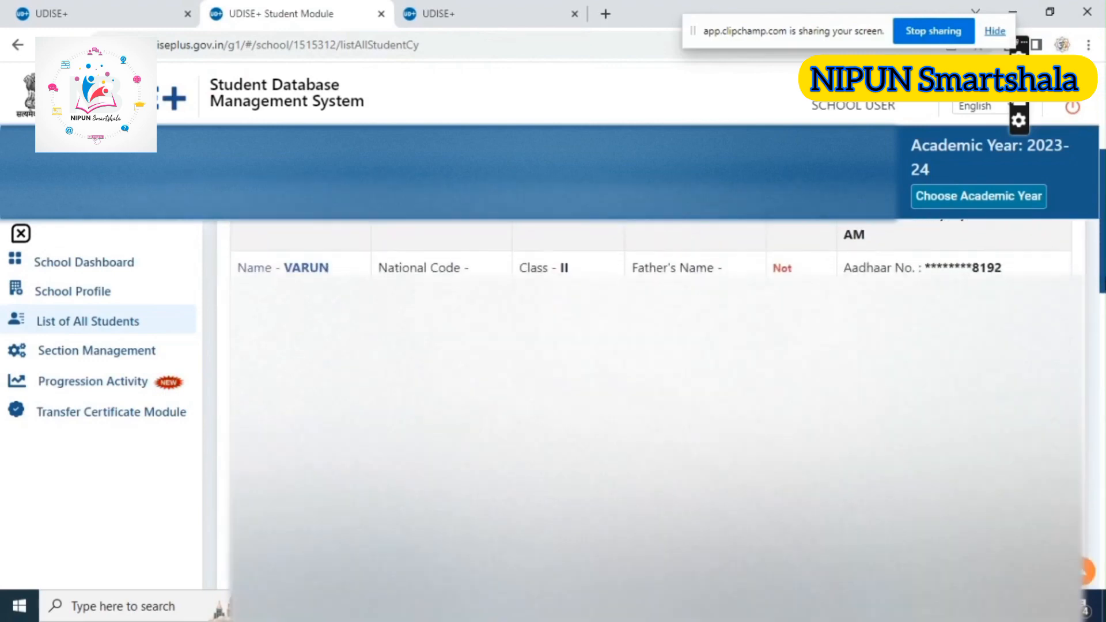
scroll(657, 421, down, 15)
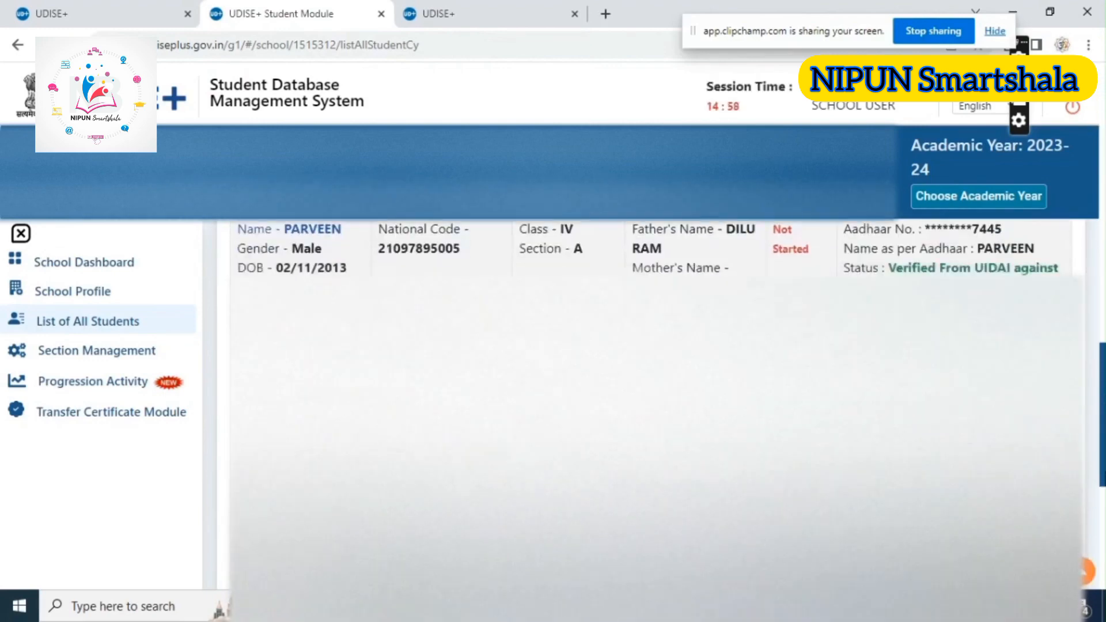
scroll(656, 420, up, 6)
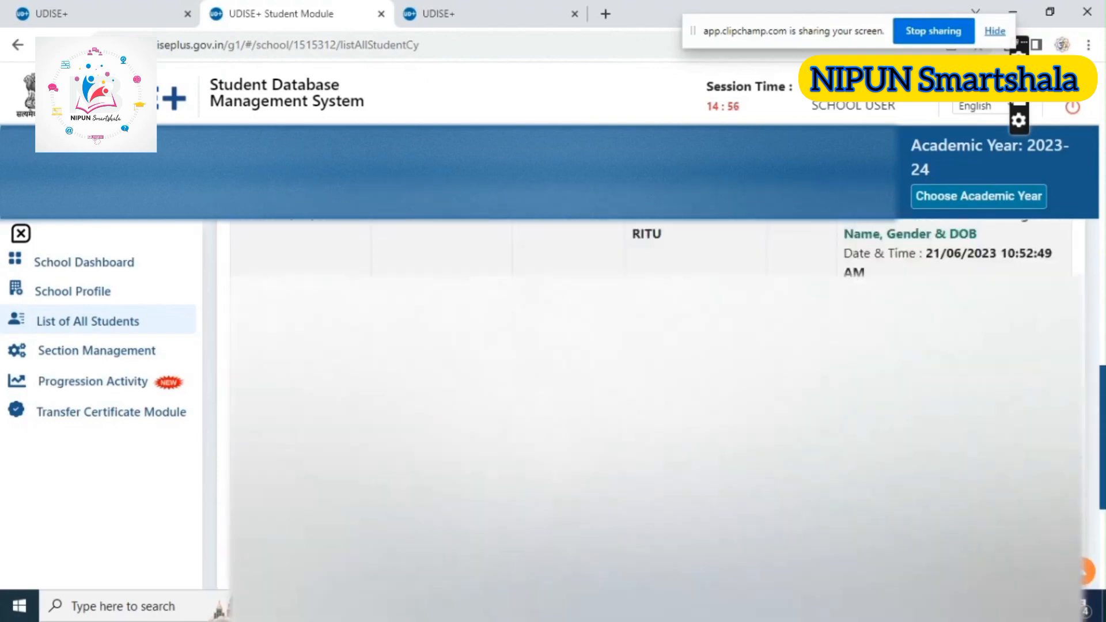
scroll(1030, 246, up, 15)
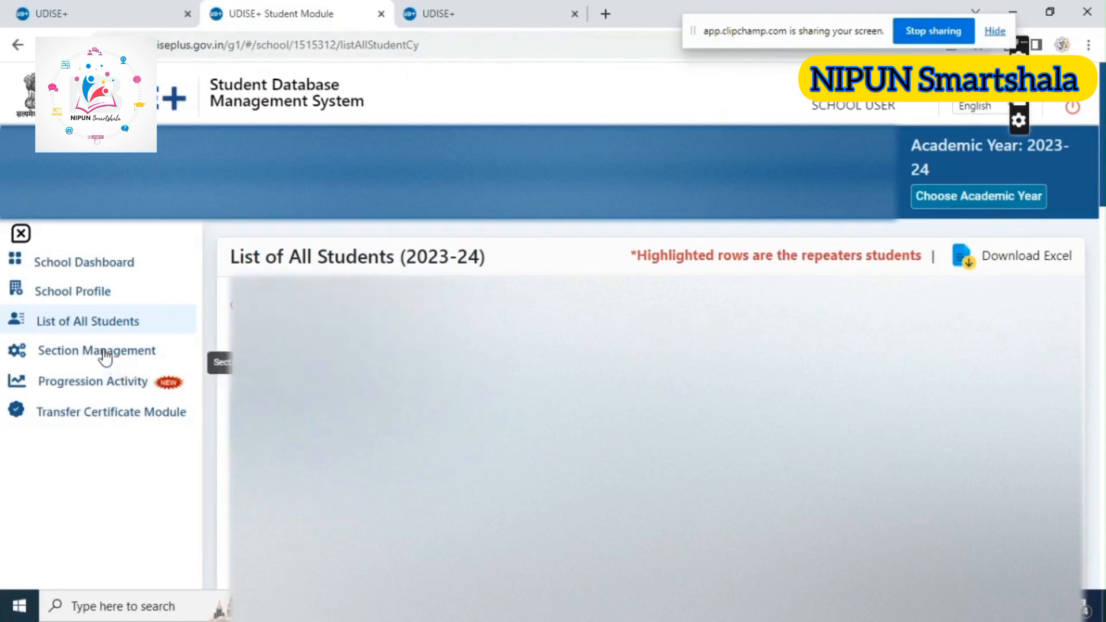
View the Import Module's summary of imported students and return to Progression Activity
click(101, 384)
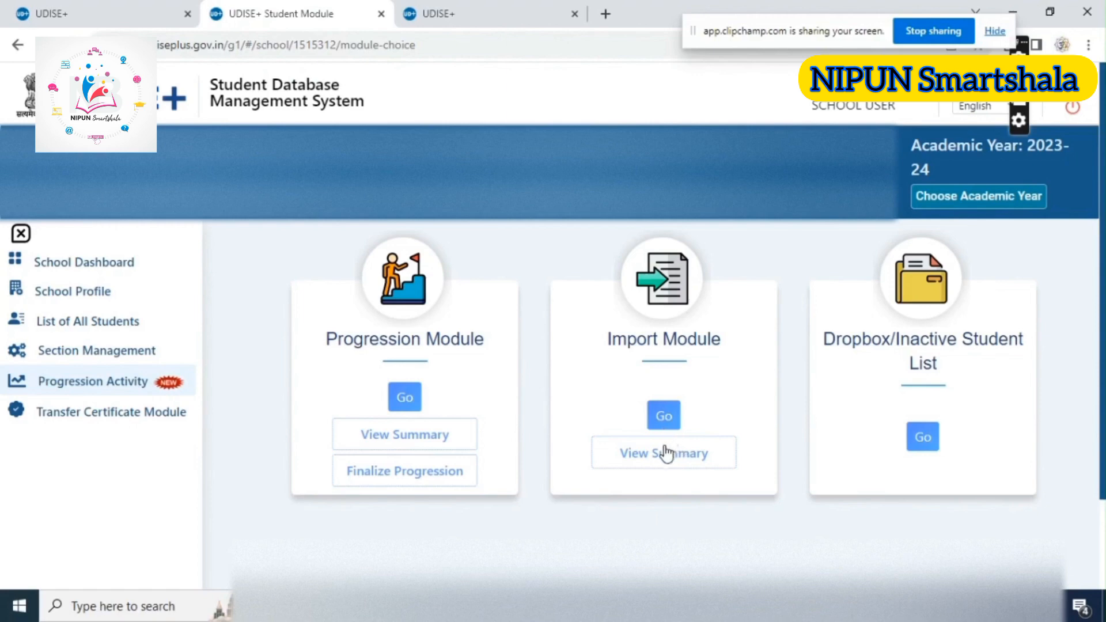
click(663, 449)
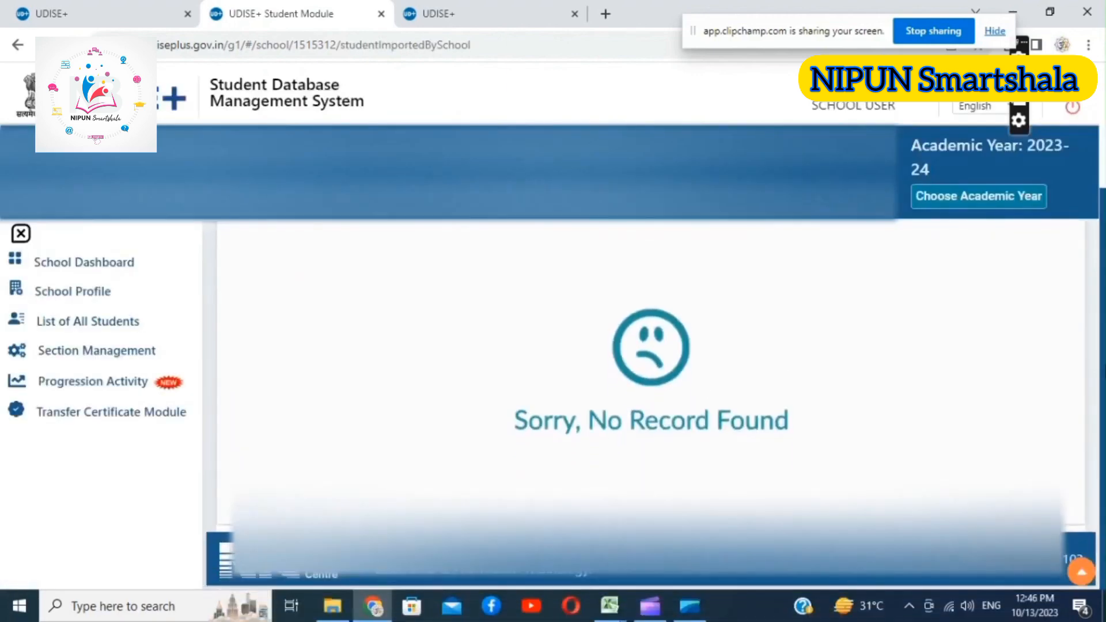
click(135, 386)
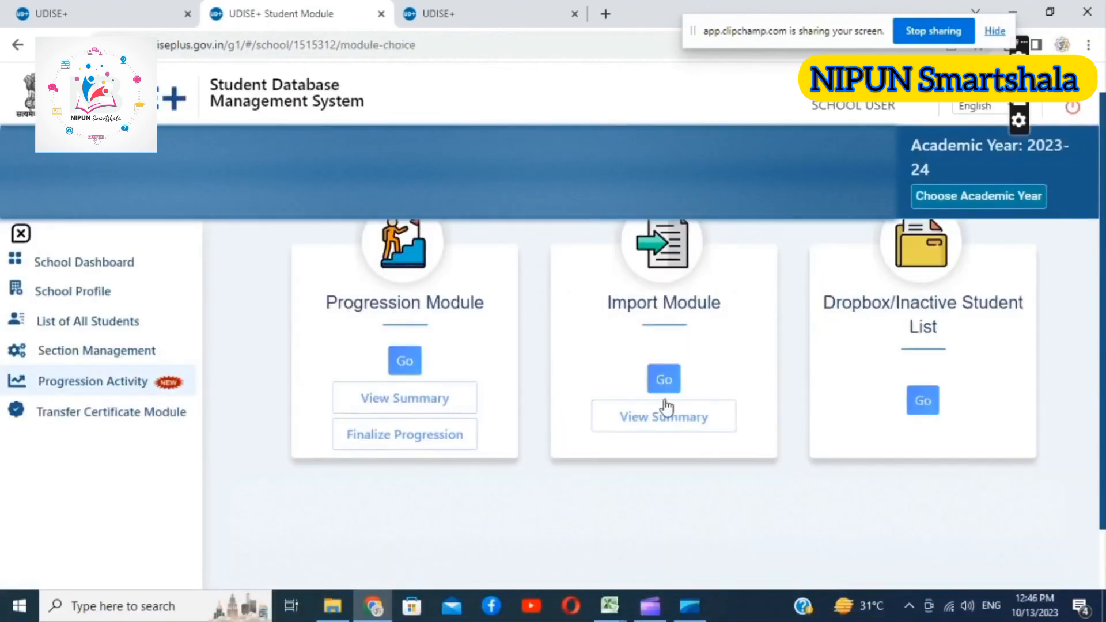
Open the Import Module's student search by national code and its Get National Code option
click(664, 381)
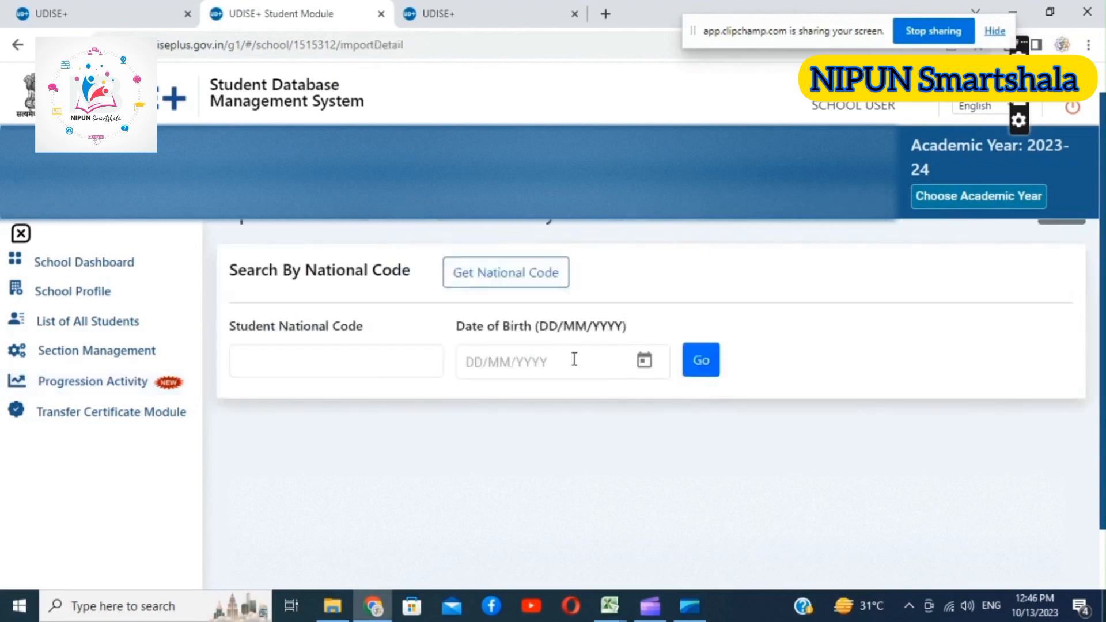
click(344, 380)
click(343, 361)
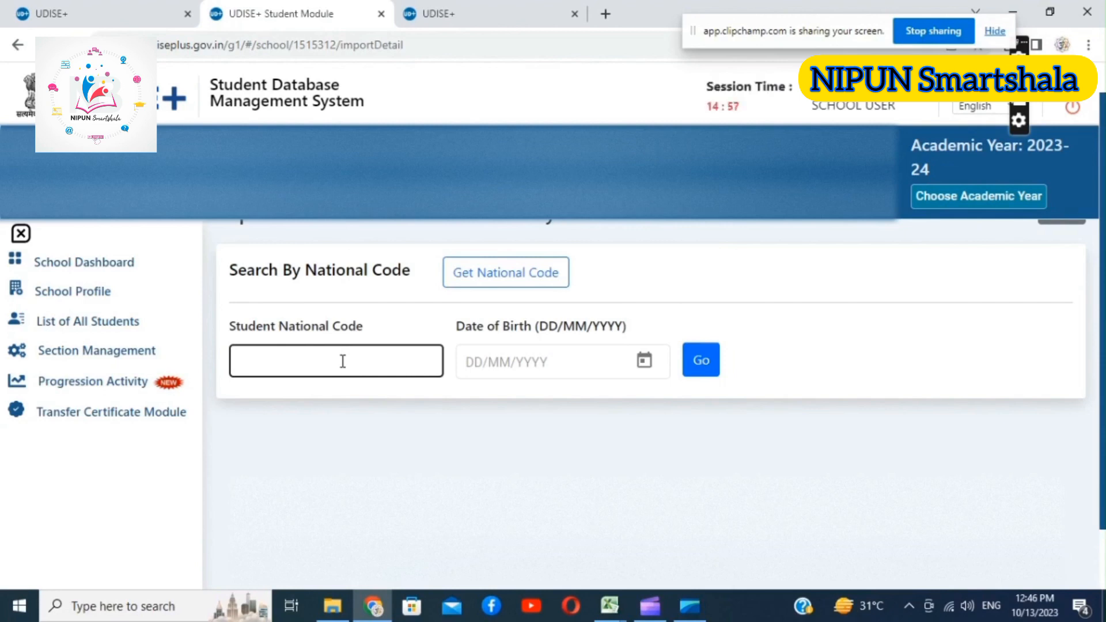
click(521, 275)
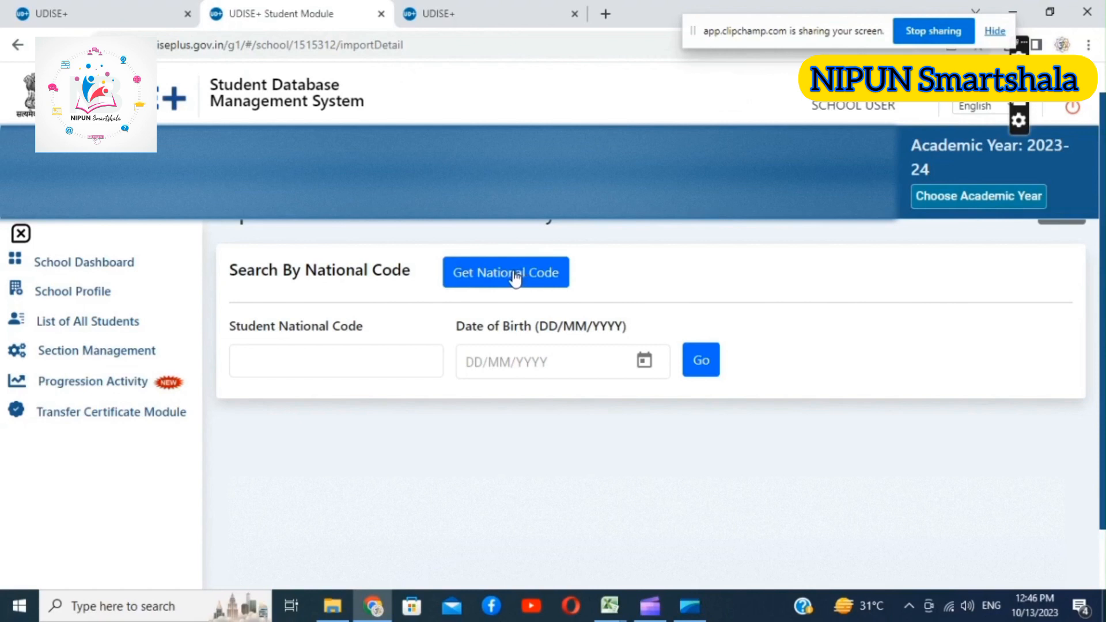
Open the Get National Code form, examine its Aadhaar number and year of birth fields, and close it
click(516, 276)
click(514, 254)
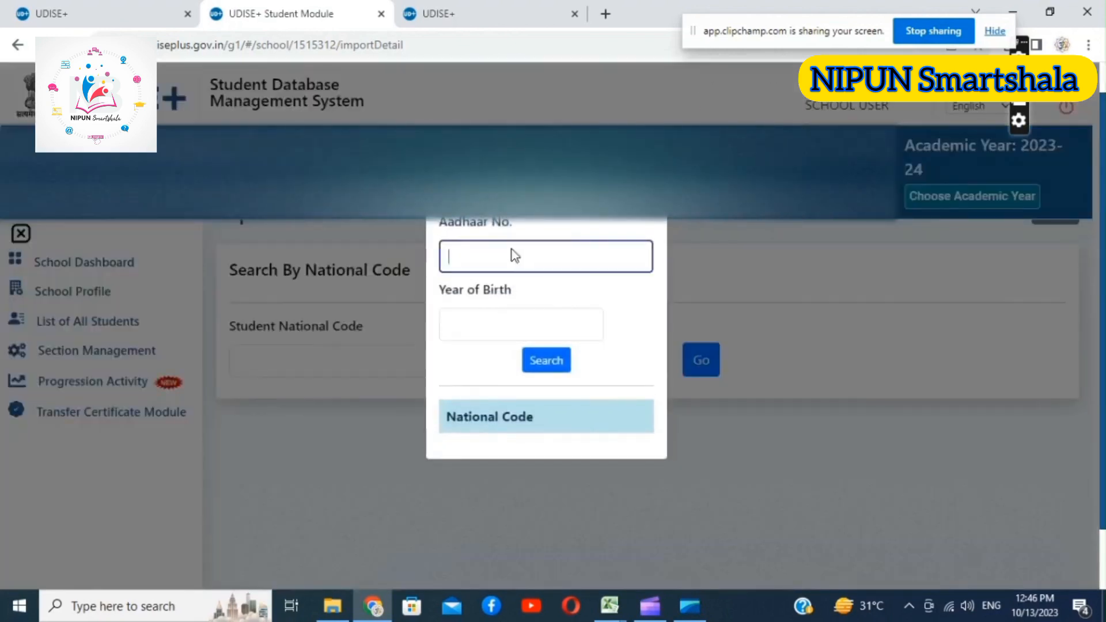
click(484, 324)
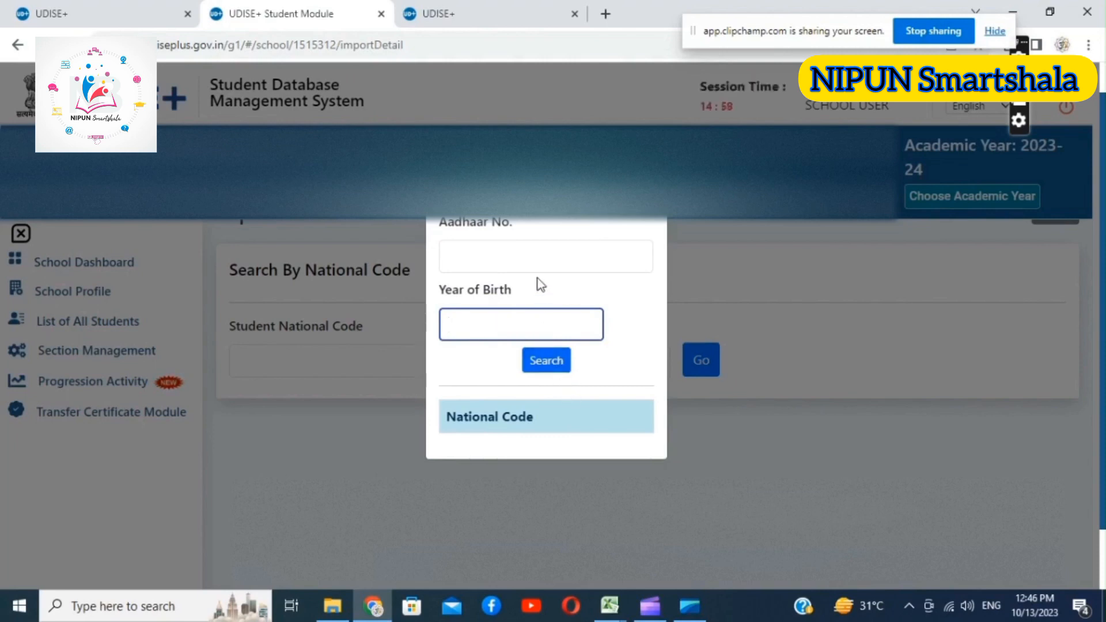
click(539, 259)
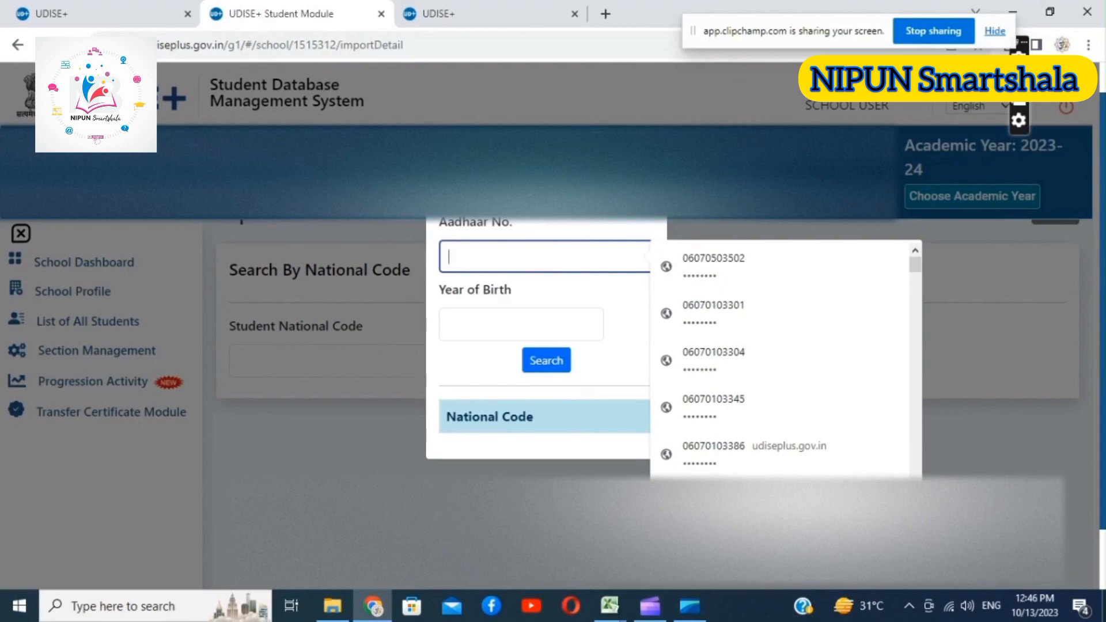
click(647, 185)
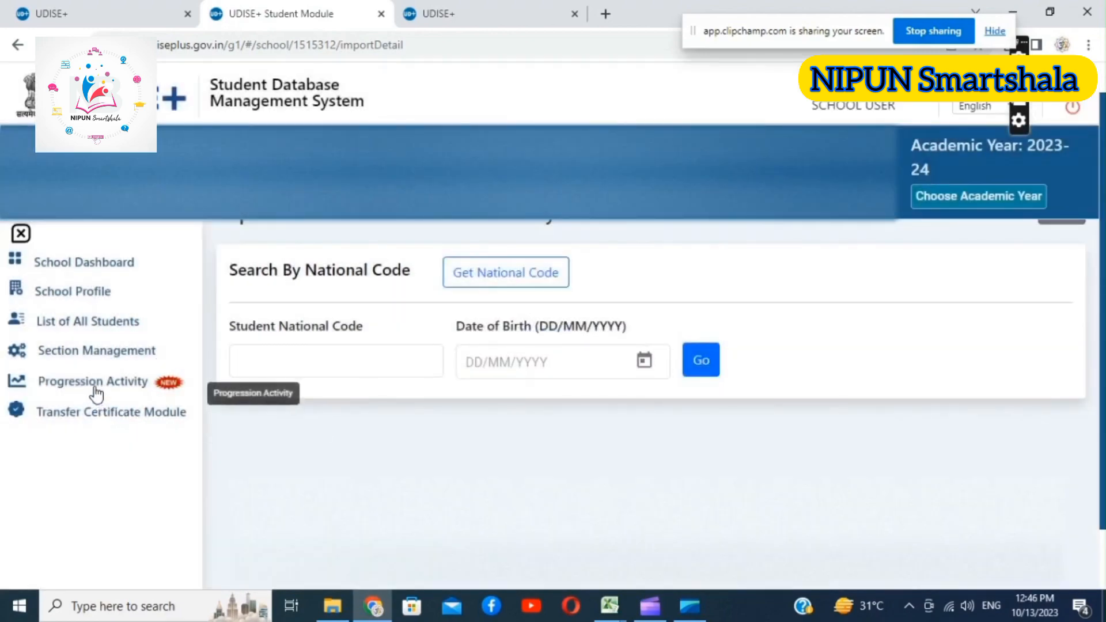
Return to Progression Activity and open the Dropbox/Inactive Student List
click(94, 385)
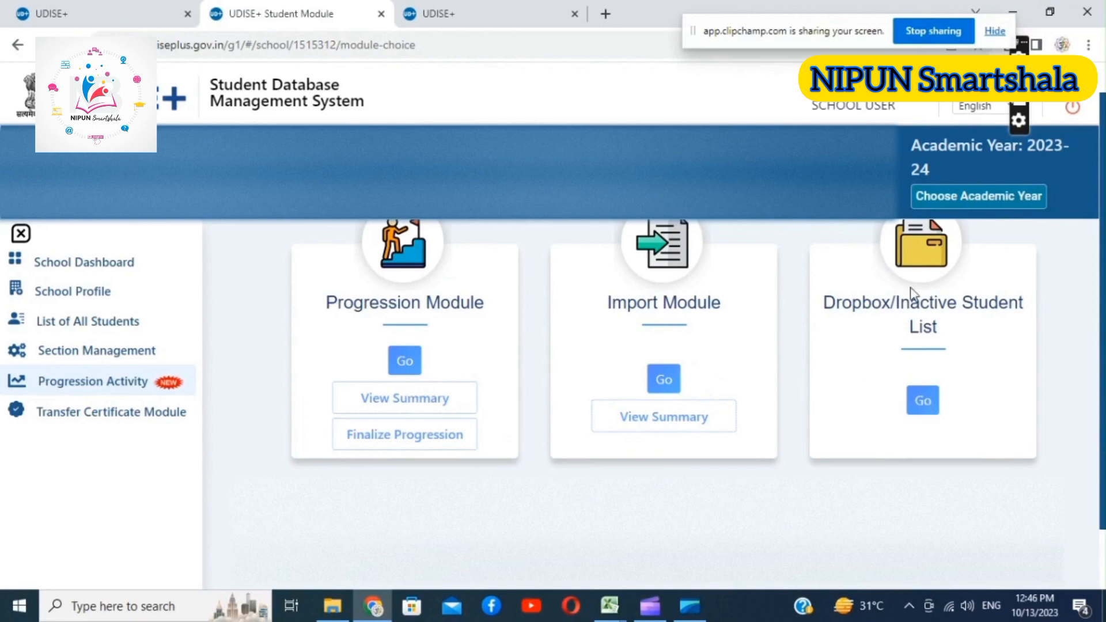
click(924, 404)
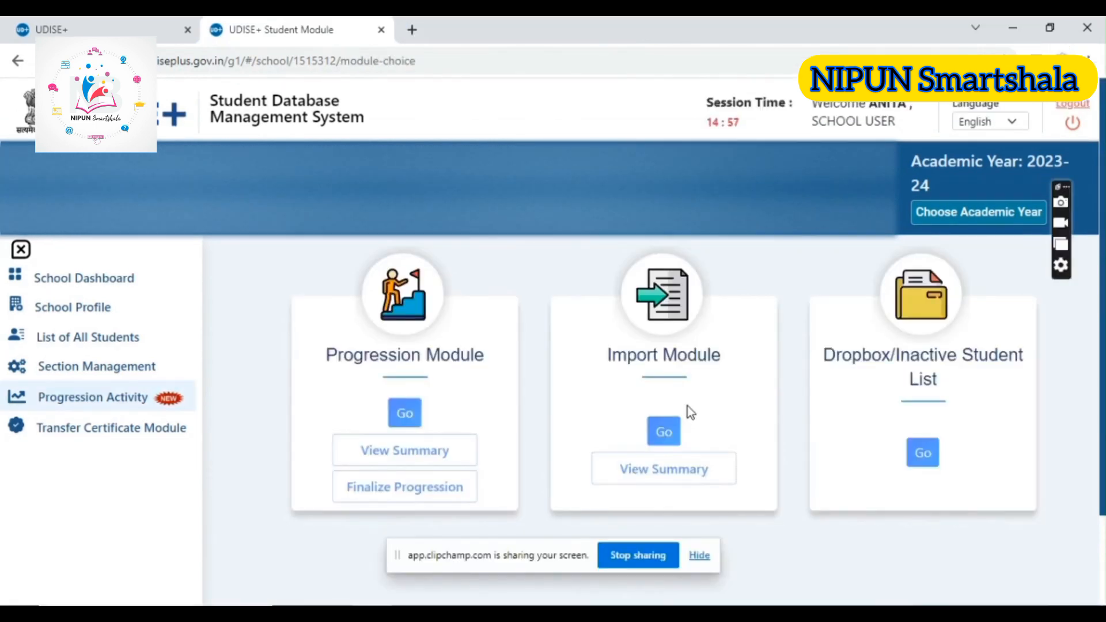
Open the Get National Code form in the Import Module, ready for the student's Aadhaar number
click(664, 434)
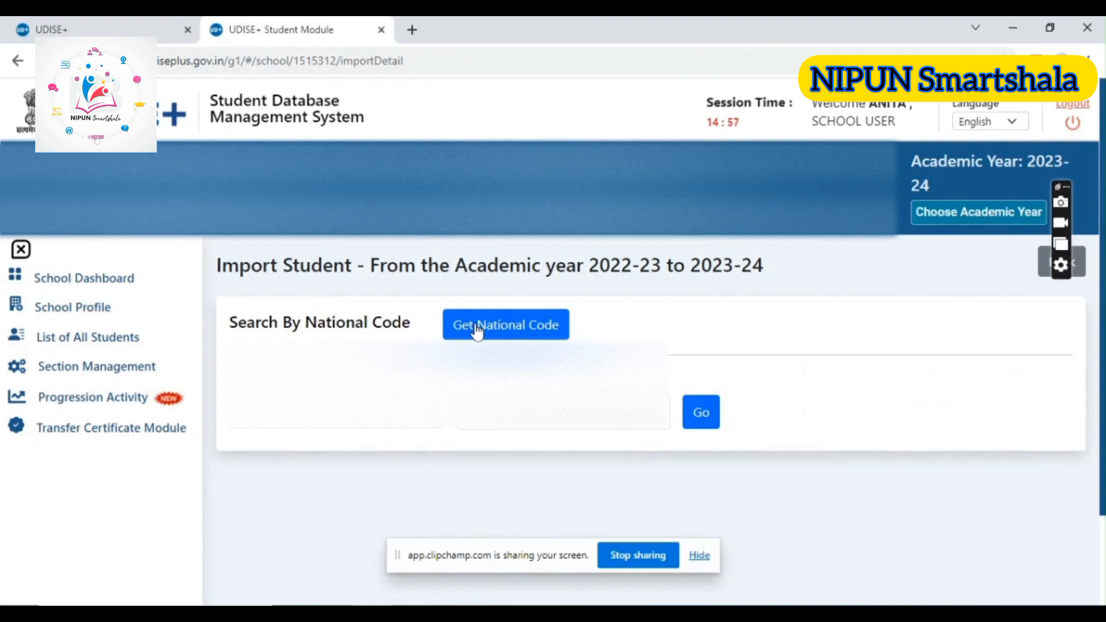
click(476, 331)
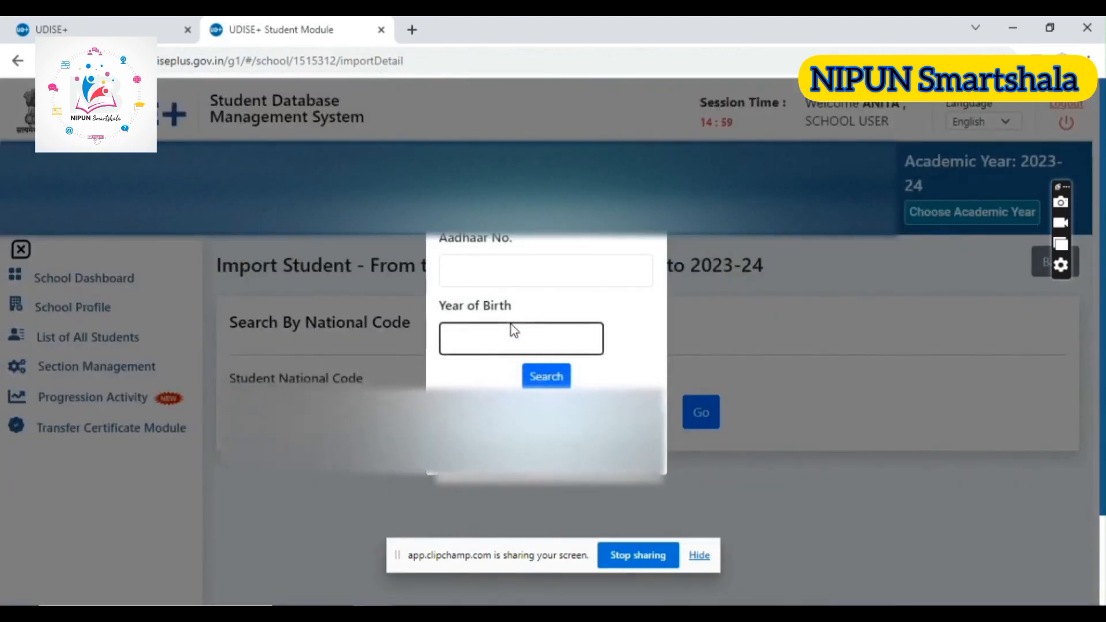
click(476, 262)
click(467, 345)
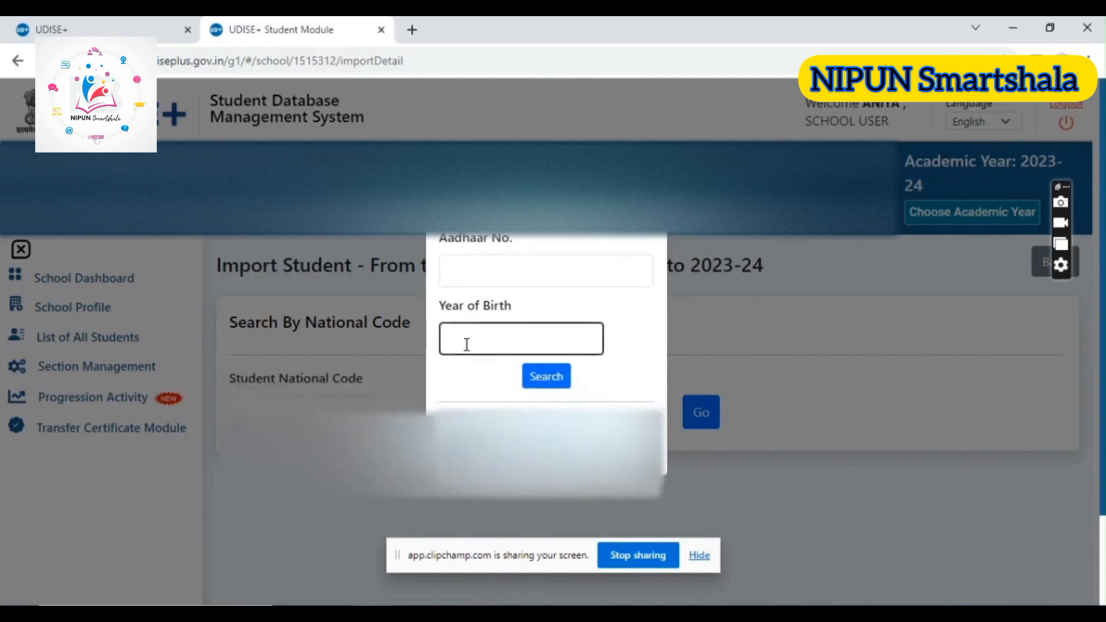
click(470, 267)
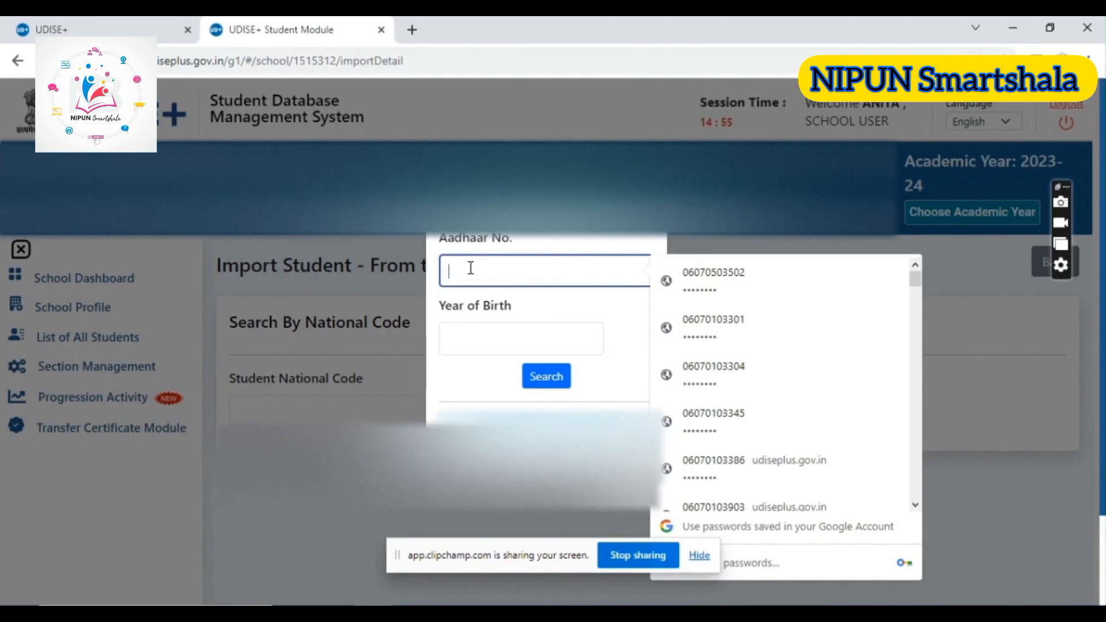
Enter the student's Aadhaar number and year of birth and search for the national code
text(••)
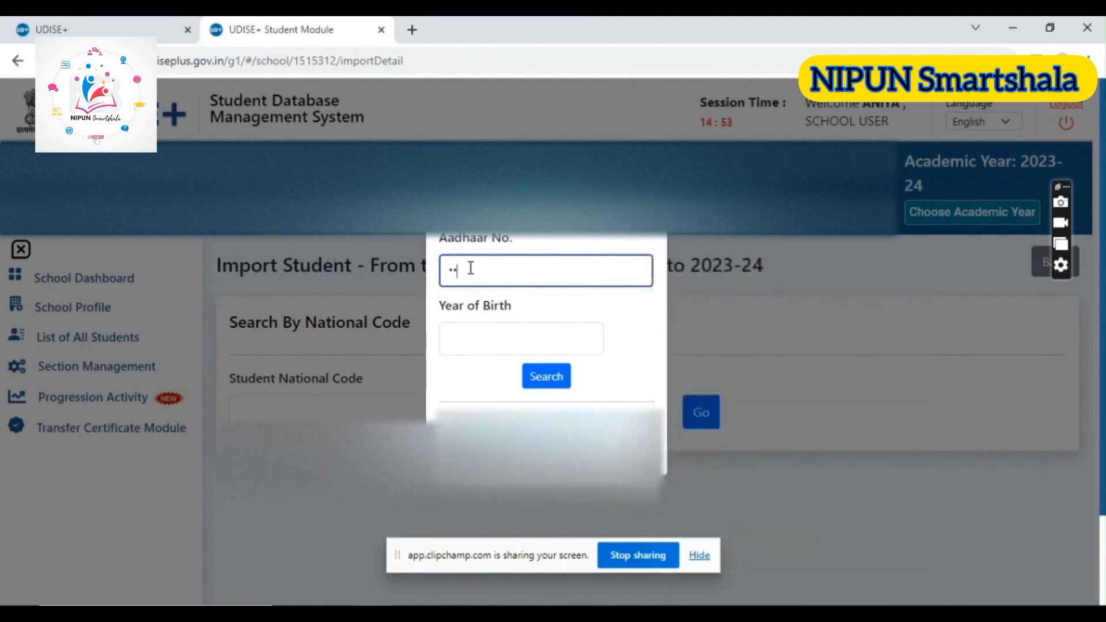
text(•)
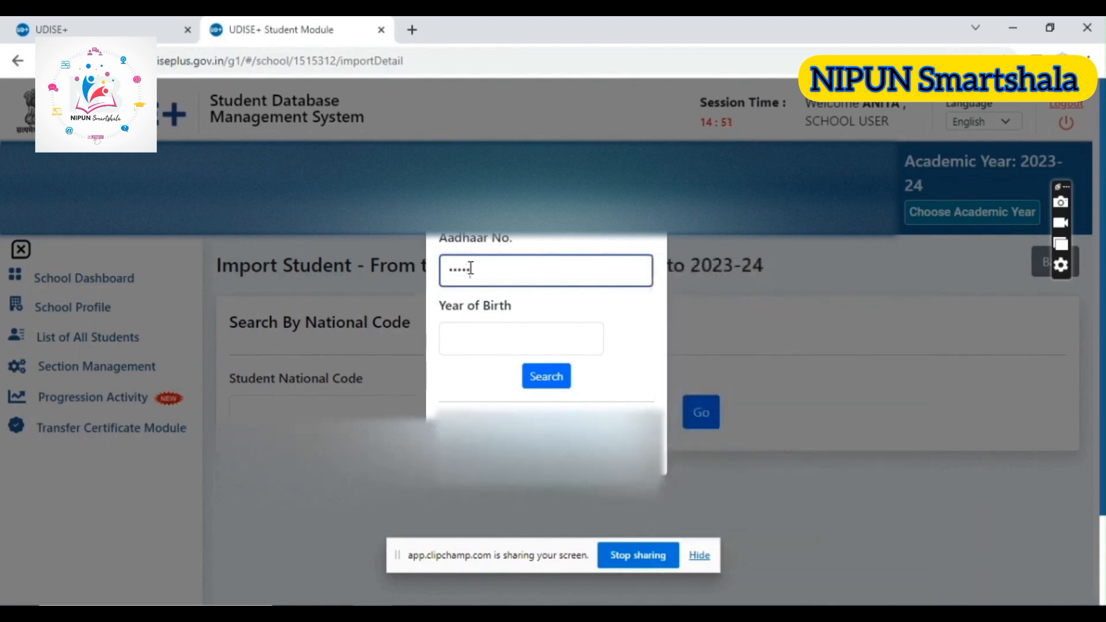
text(•)
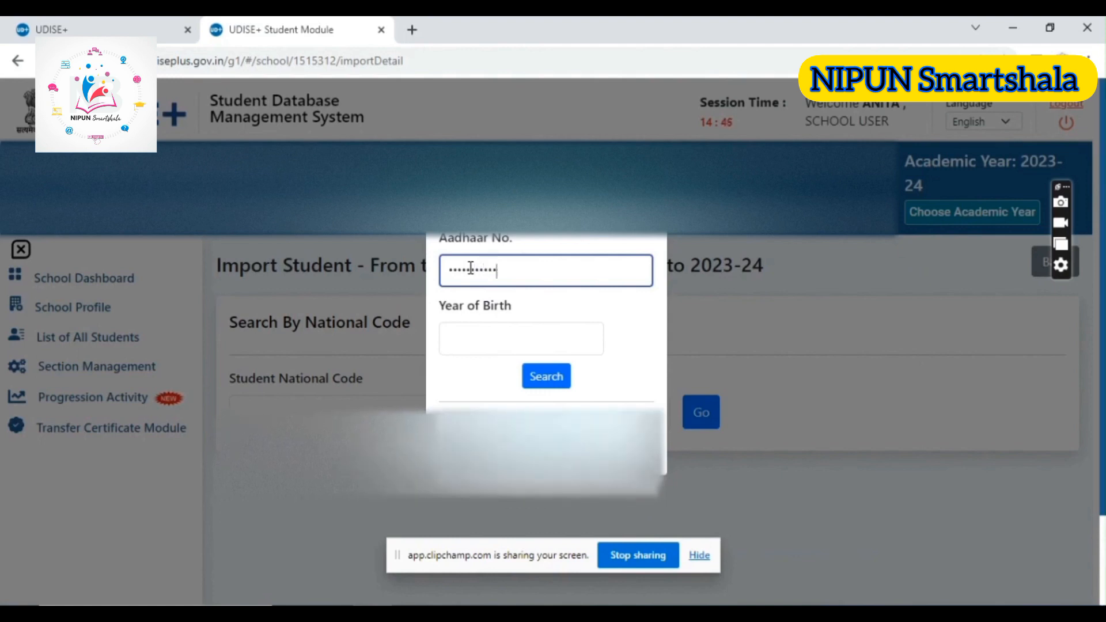
text(•)
click(477, 343)
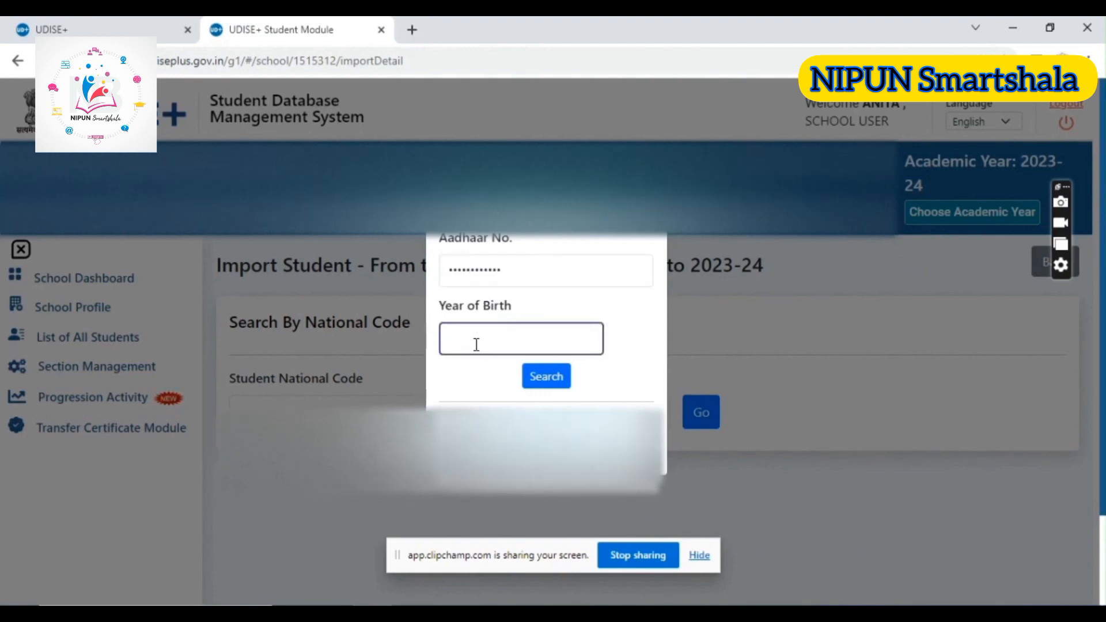
text(201)
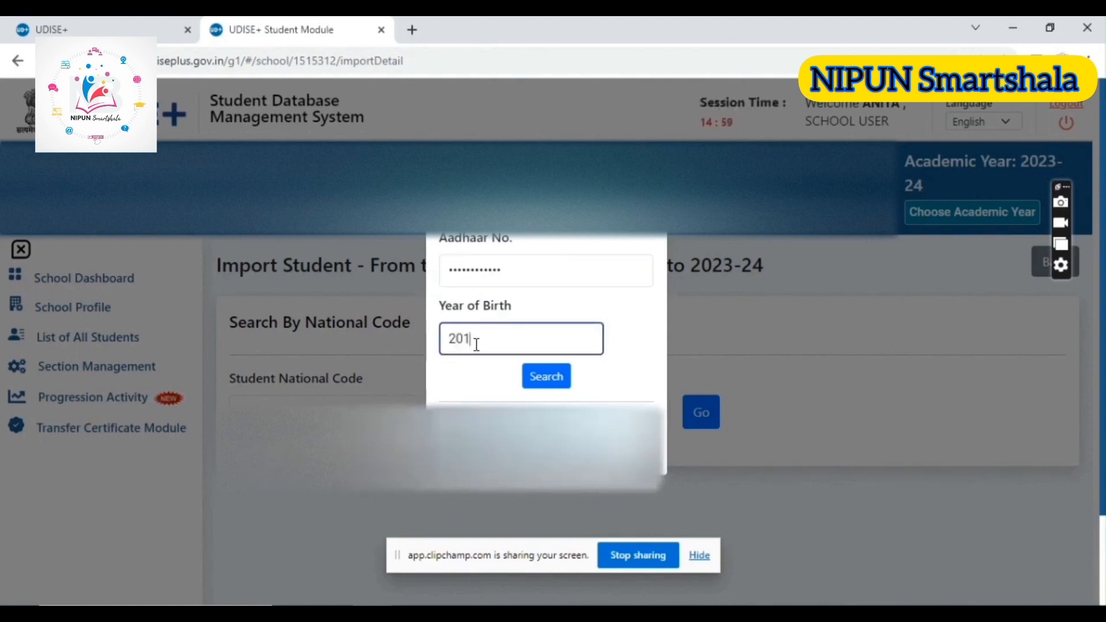
text(5)
click(538, 385)
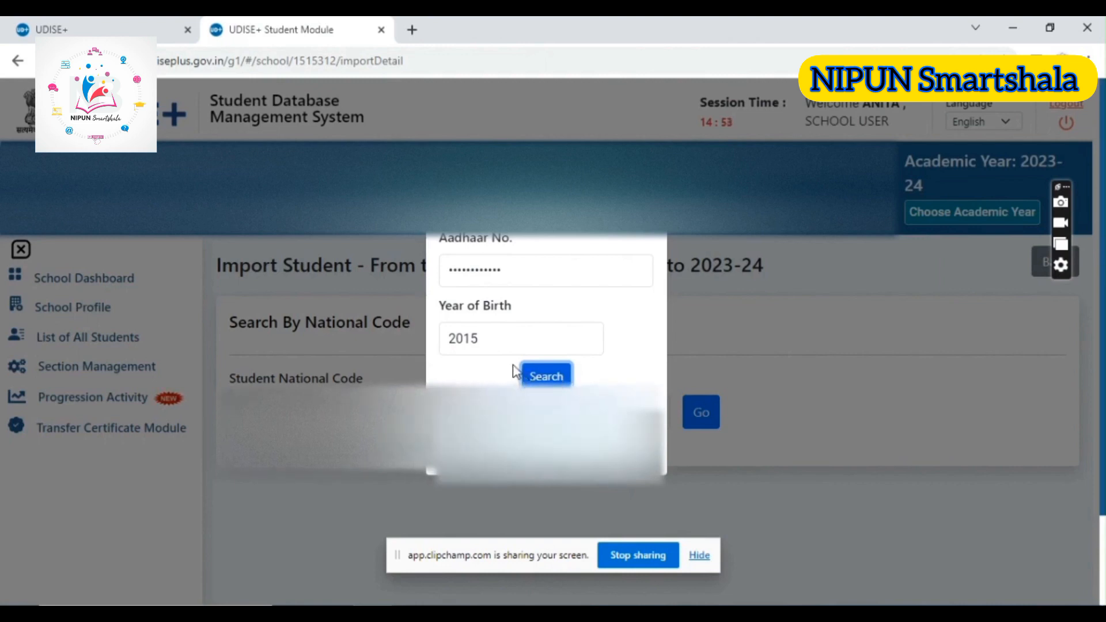
Correct the student's year of birth and repeat the national code search
click(495, 340)
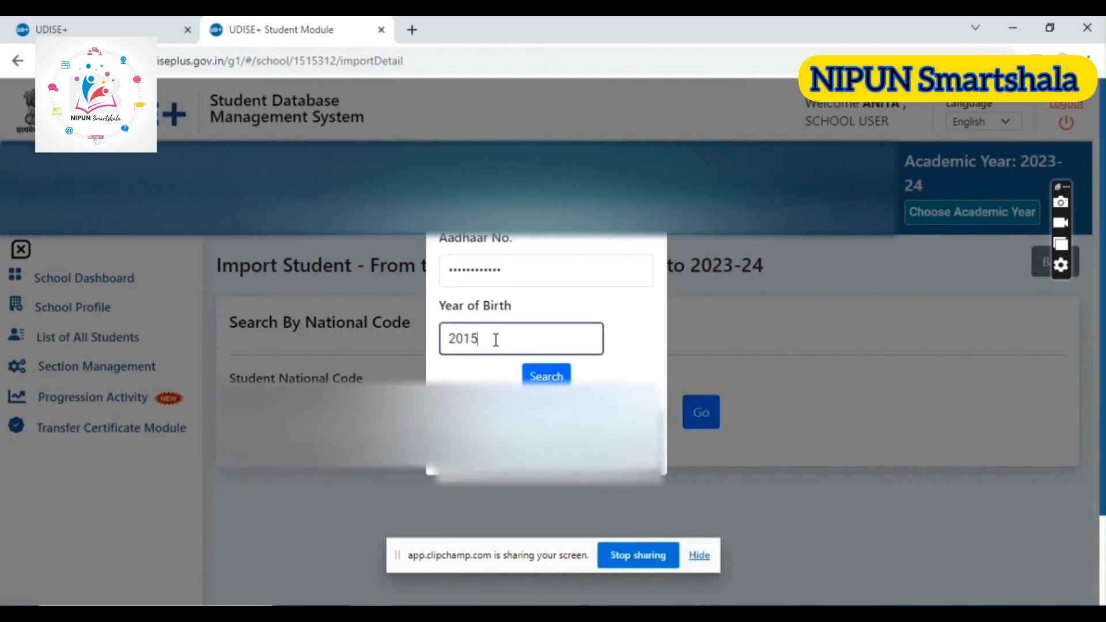
key(BackSpace)
text(3)
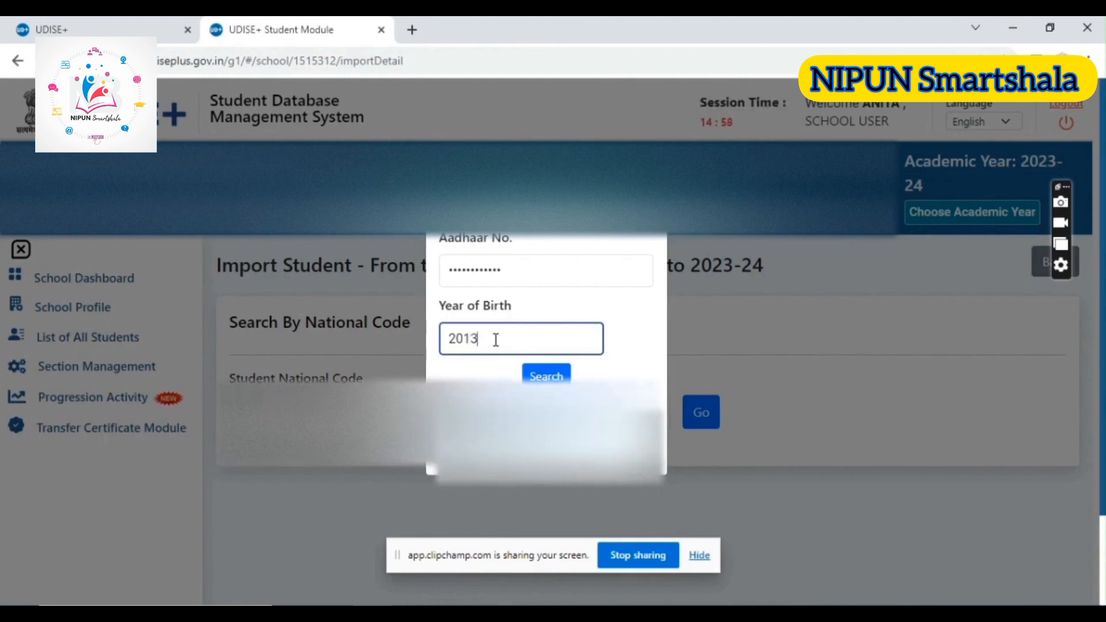
key(Tab)
scroll(546, 345, down, 1)
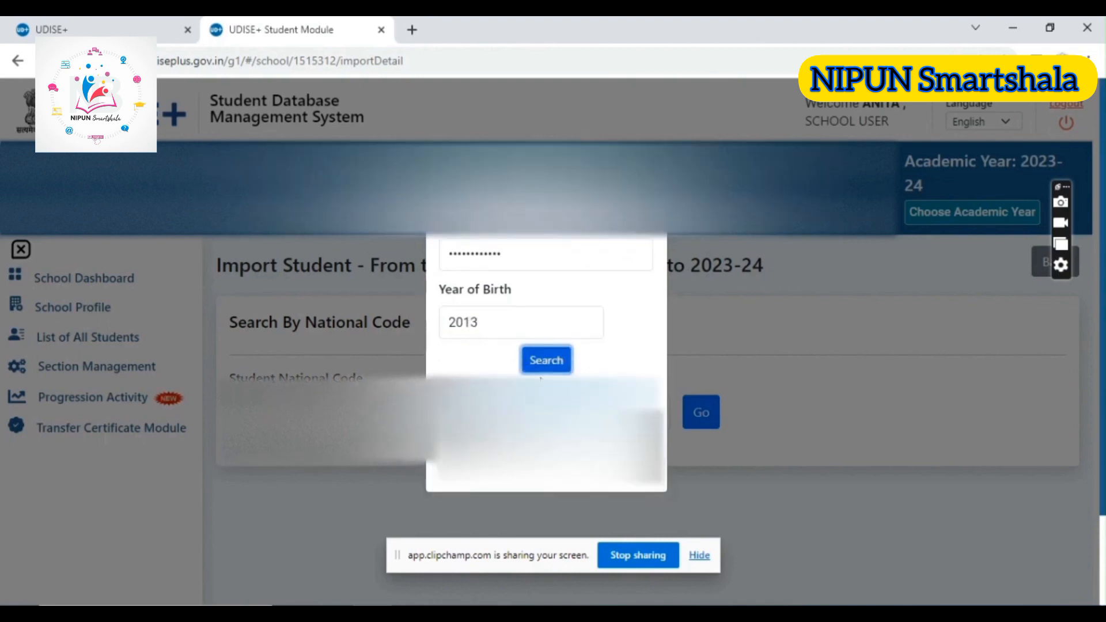
Copy the retrieved national code, close the lookup form, and paste the code as the Student National Code
drag(442, 454, 533, 454)
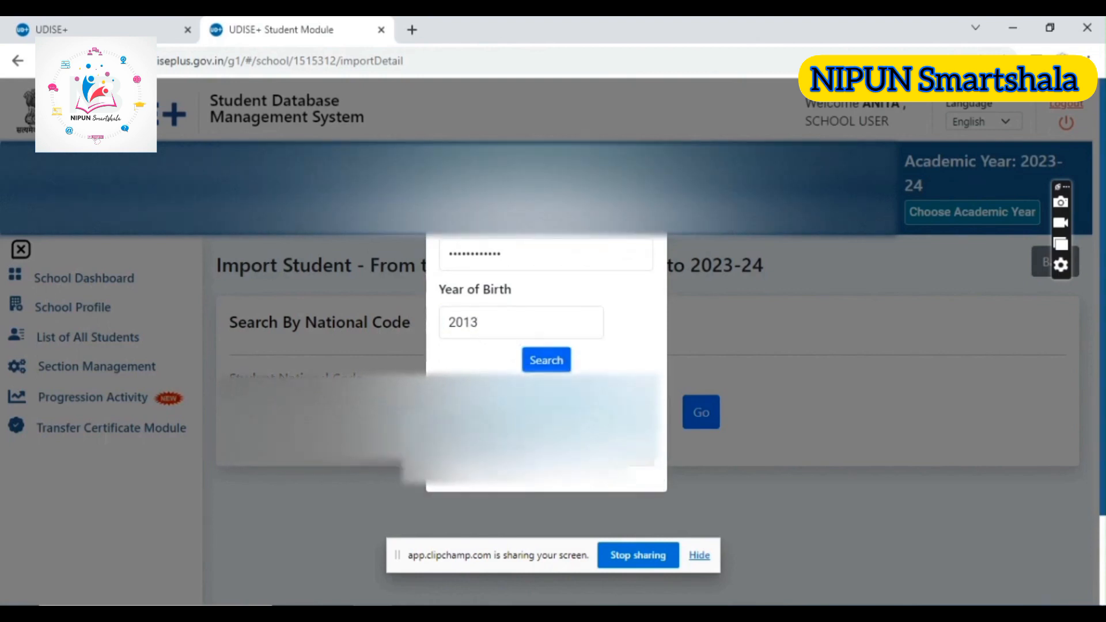
right_click(476, 450)
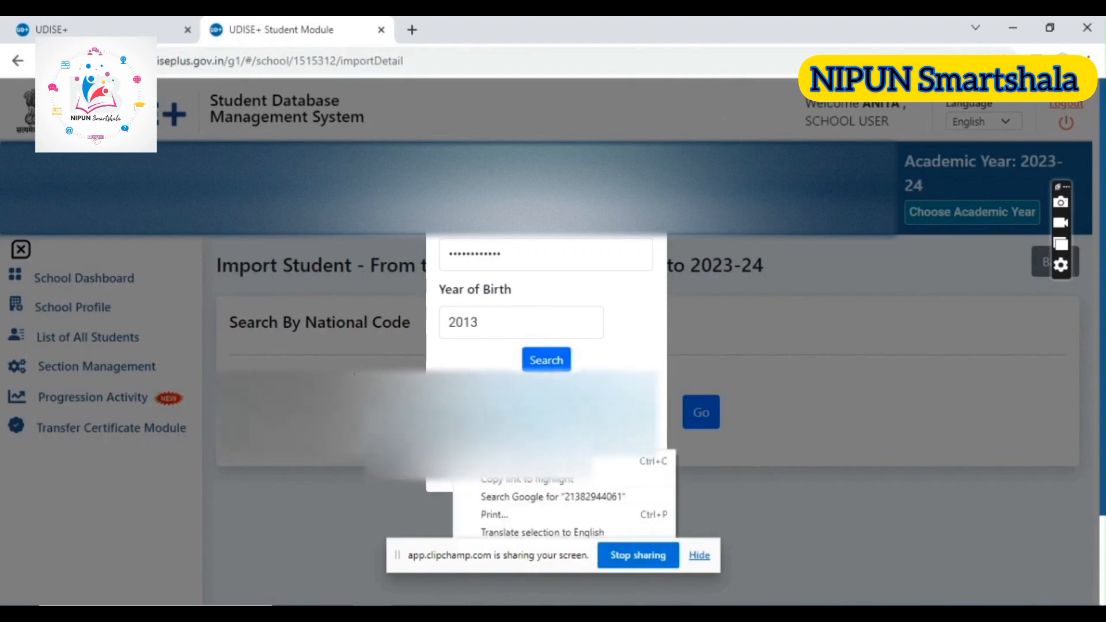
click(496, 457)
click(357, 423)
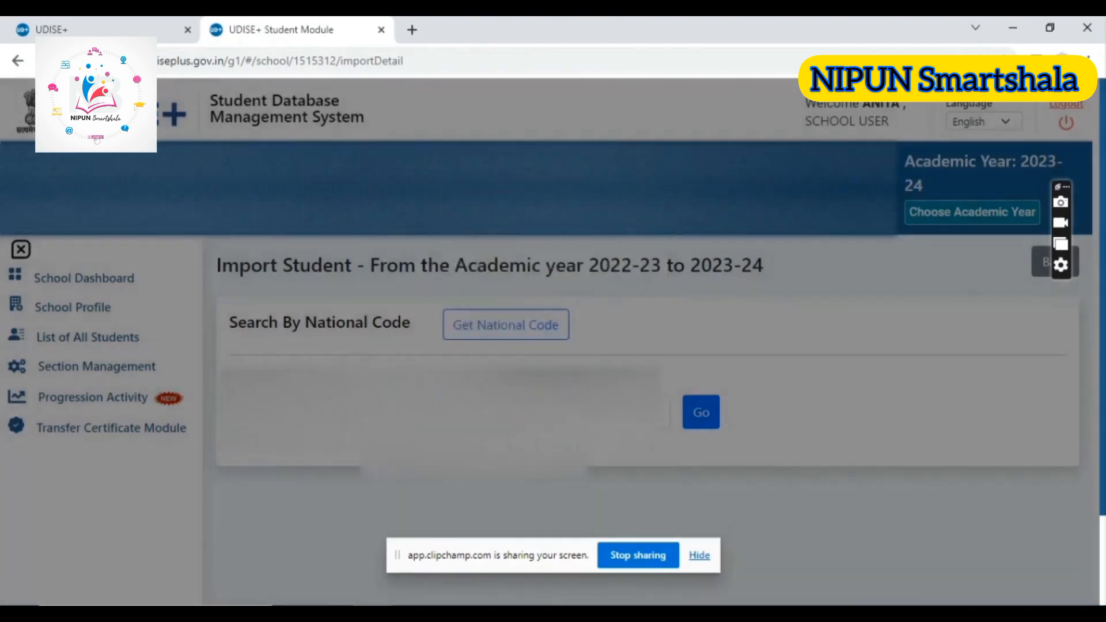
click(323, 411)
right_click(323, 412)
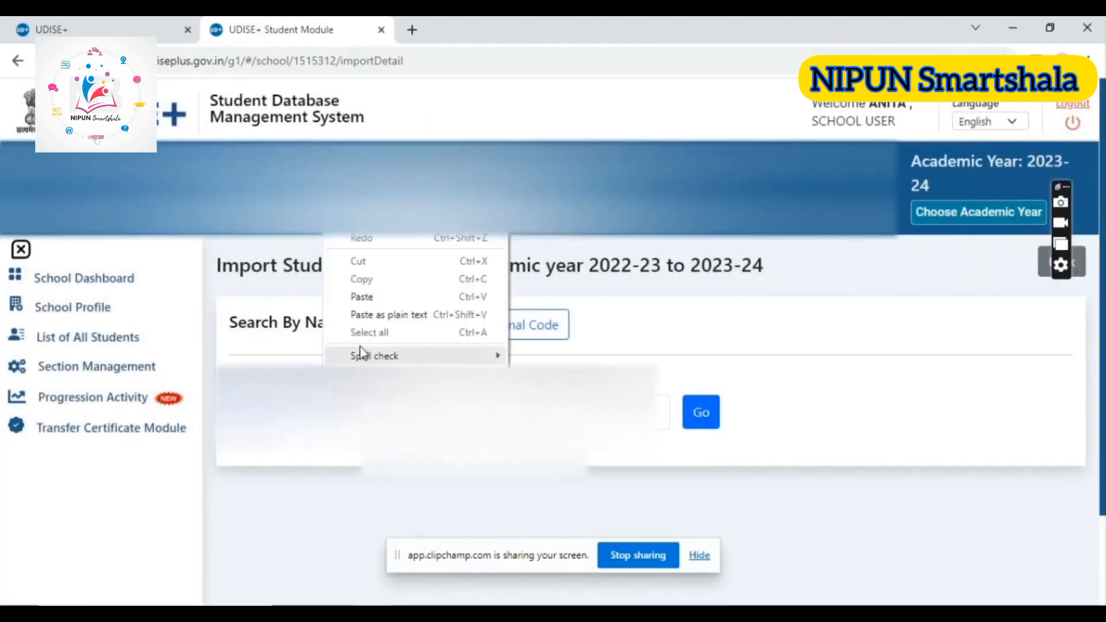
click(362, 297)
Enter the student's date of birth and retrieve the student's record for import
click(464, 412)
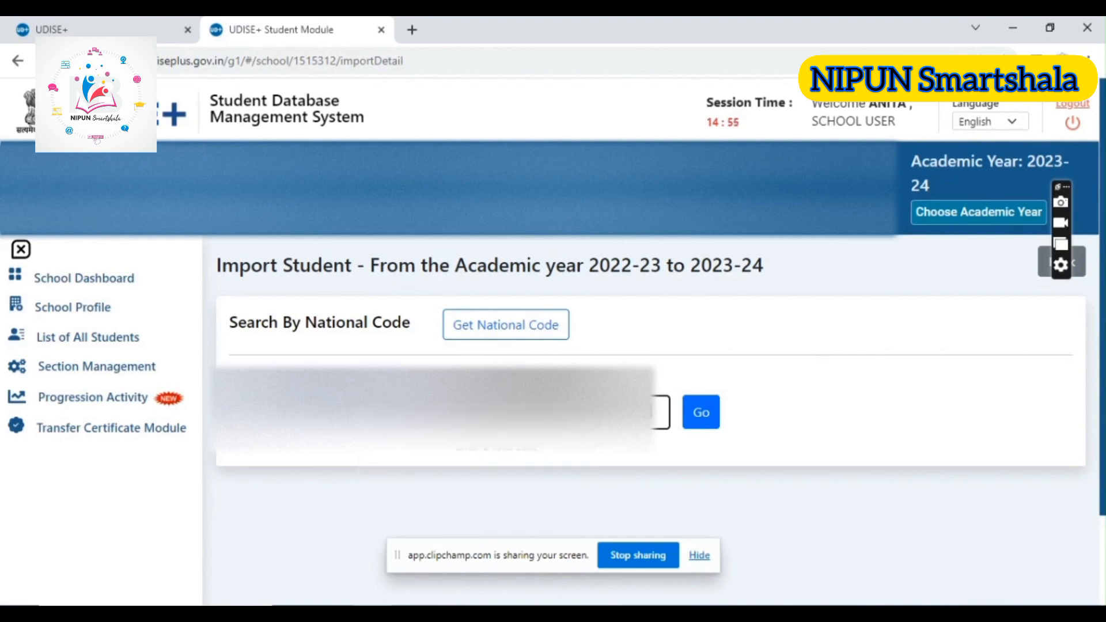
click(556, 412)
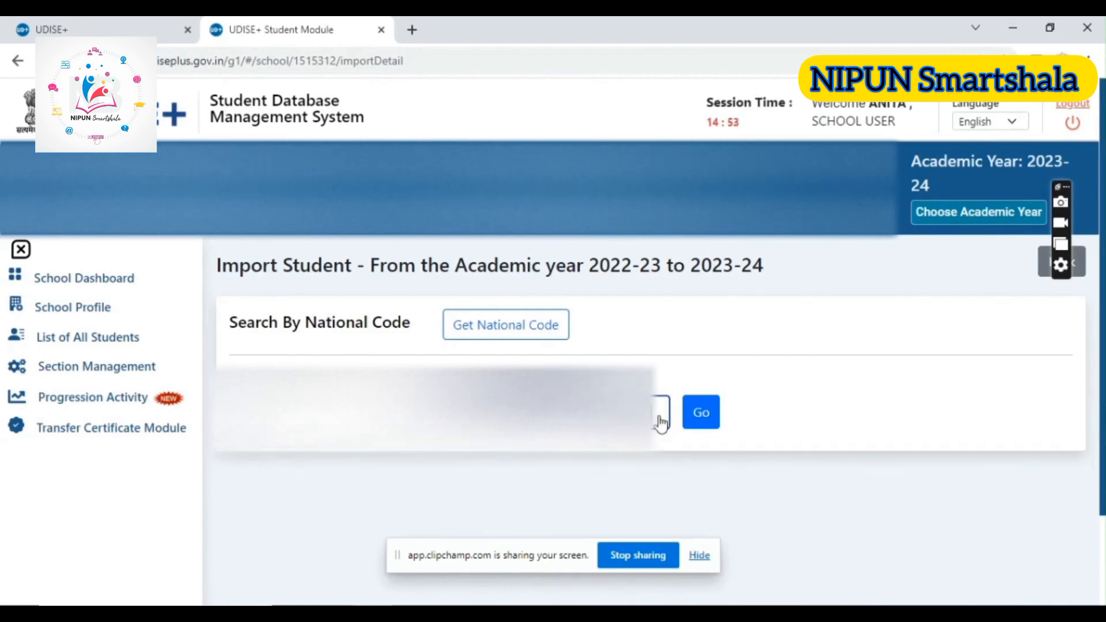
click(706, 420)
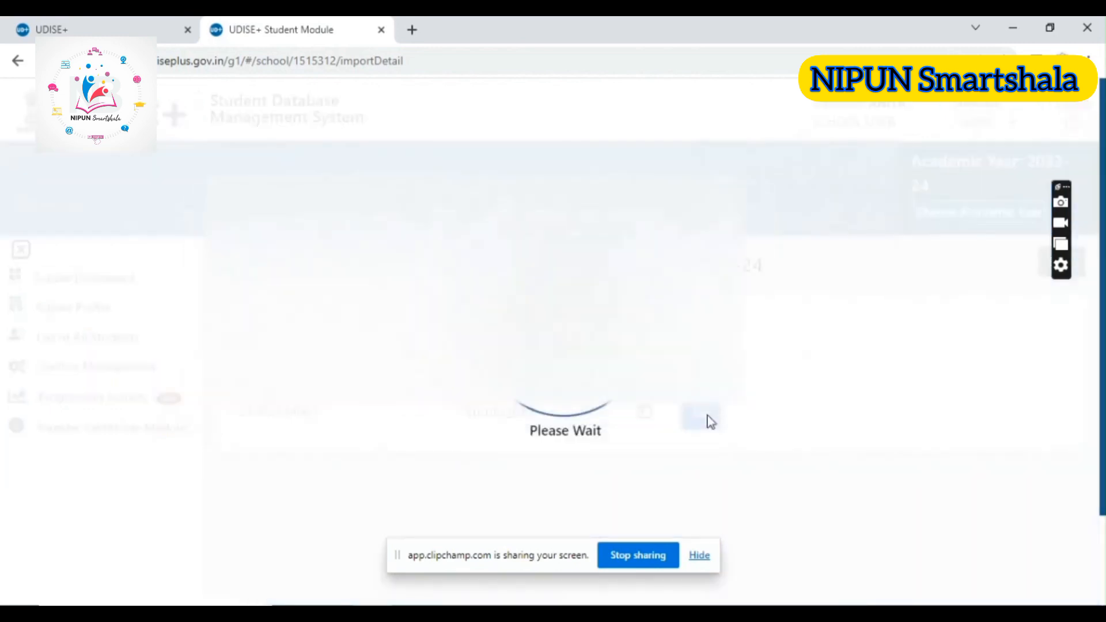
Set the student's 2022-23 progression status to Promoted, leaving the marks percentage and days attended at 0
scroll(651, 412, down, 4)
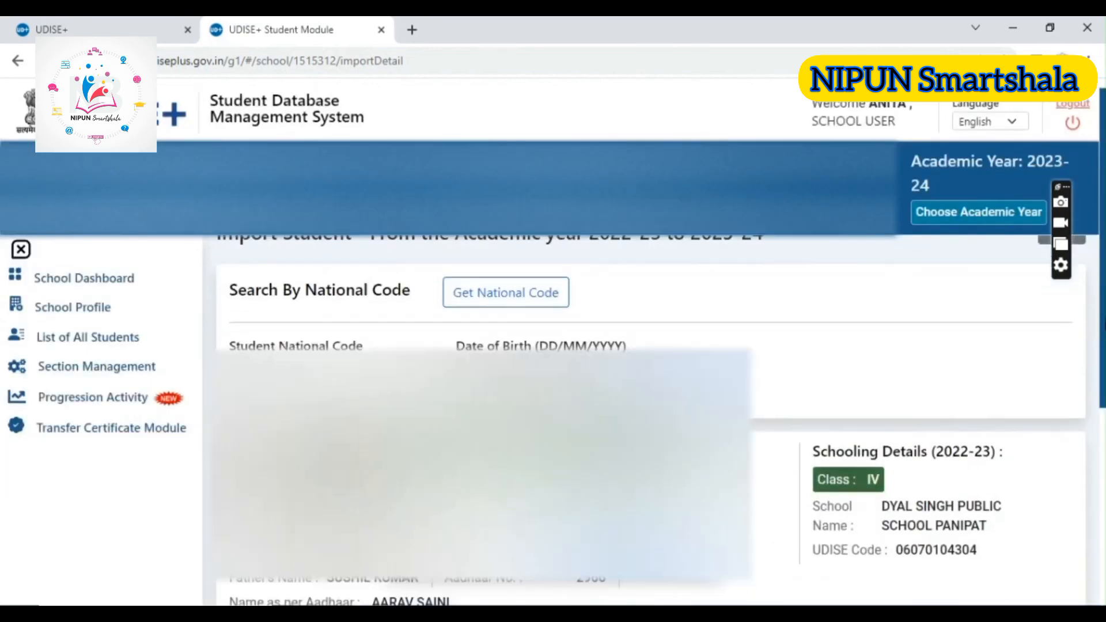
scroll(651, 404, down, 2)
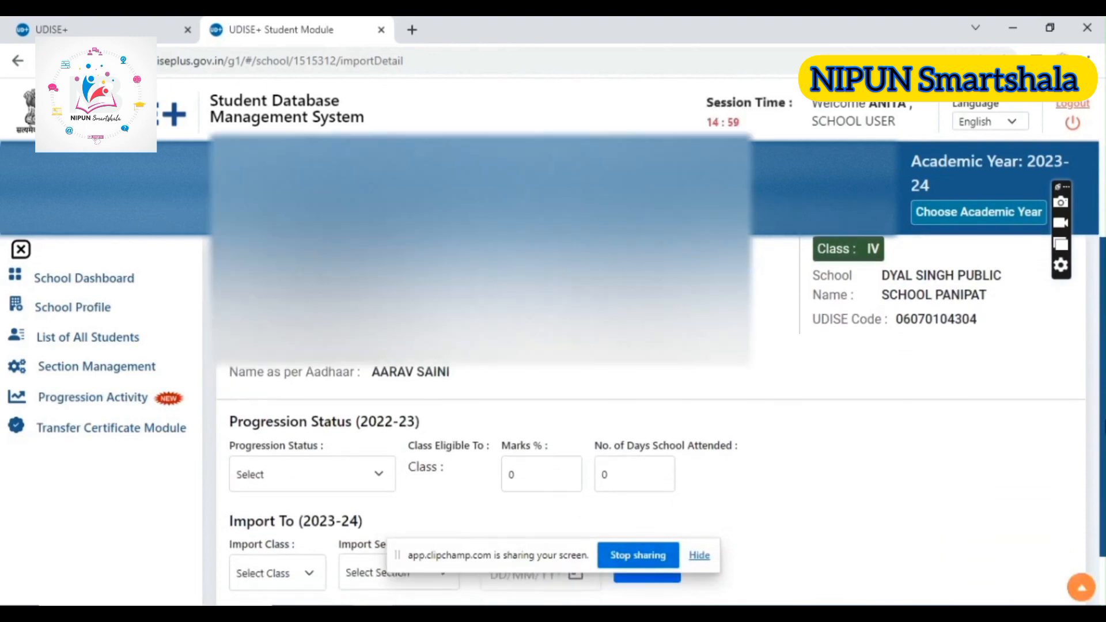
scroll(1102, 457, down, 1)
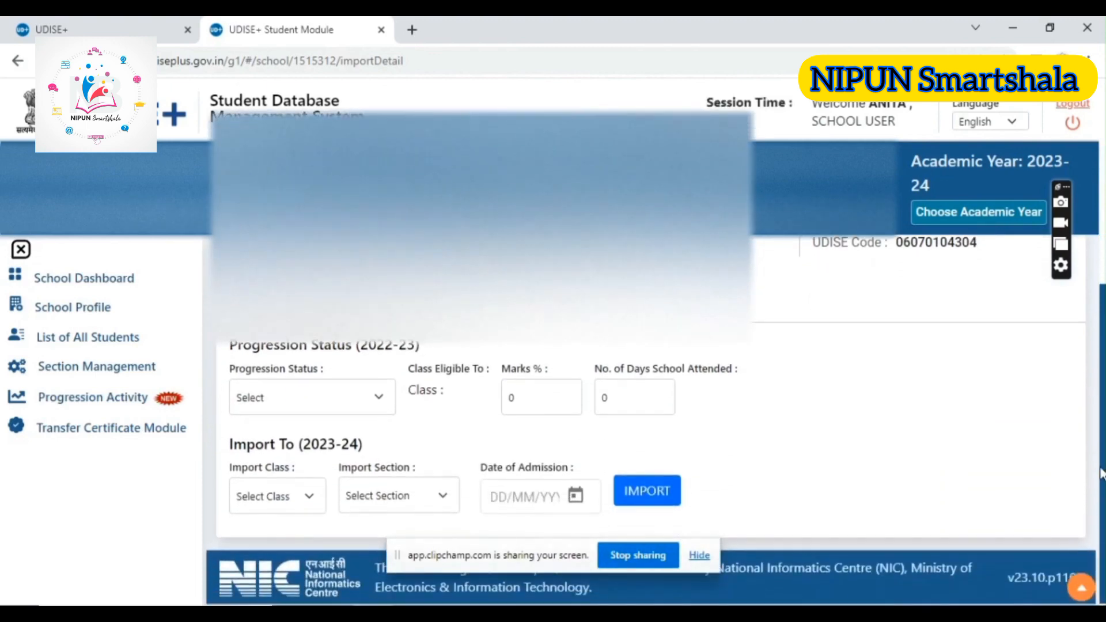
click(376, 397)
click(274, 436)
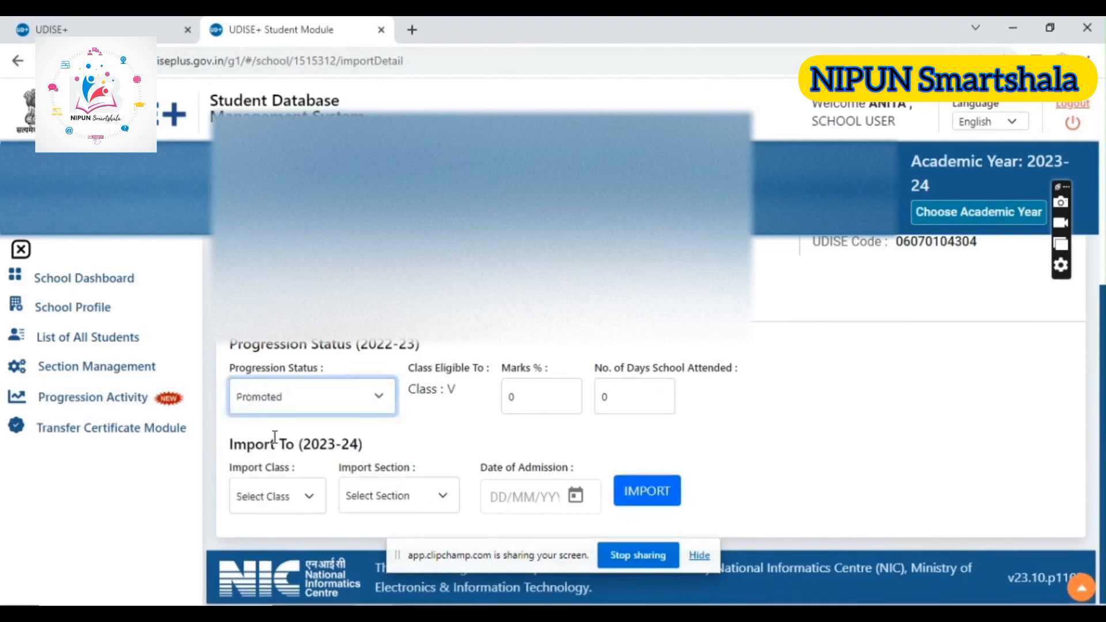
click(459, 396)
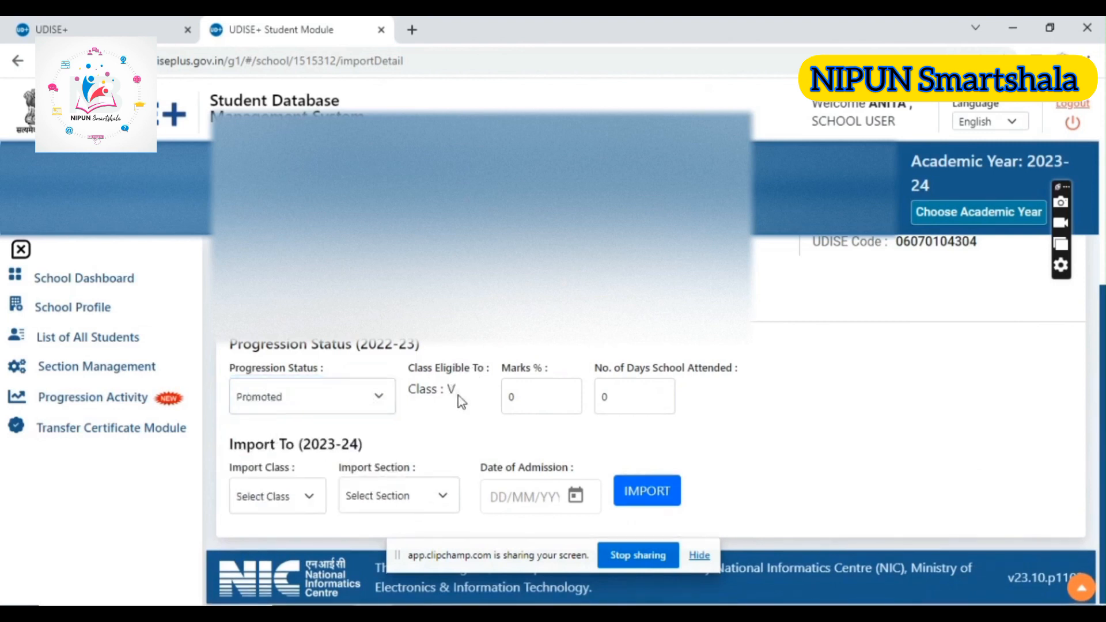
click(530, 400)
click(616, 398)
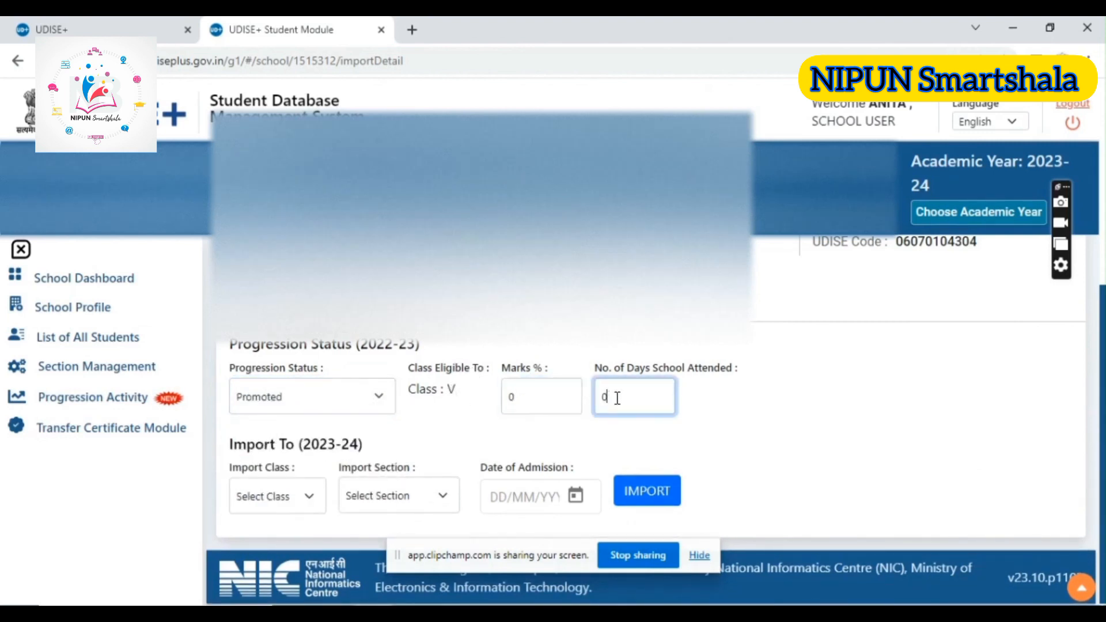
click(529, 398)
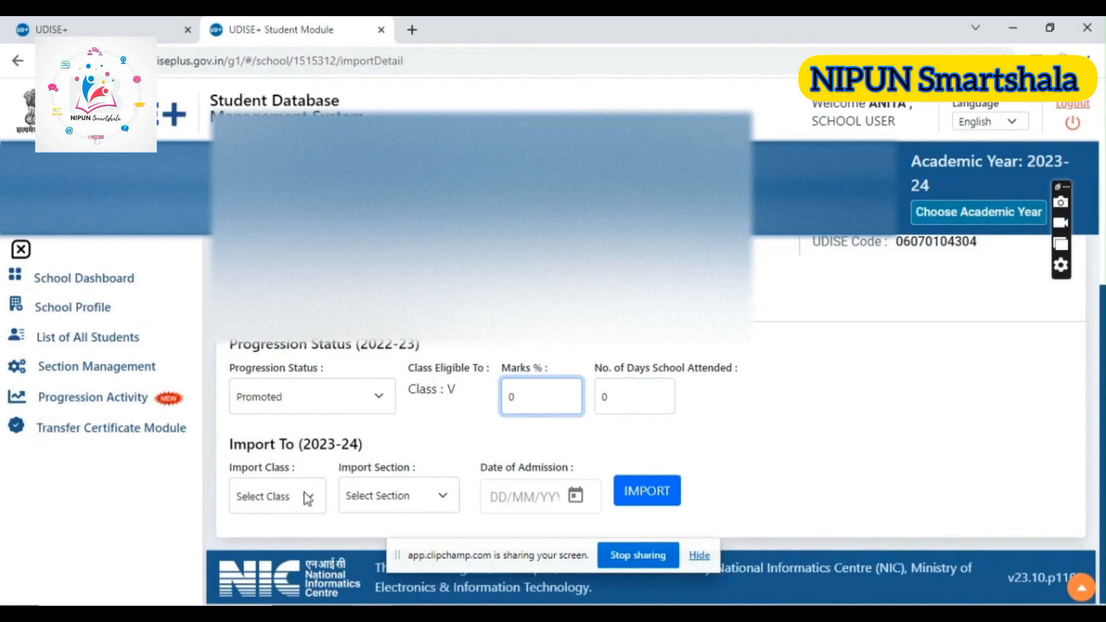
Set the student's 2023-24 import class to V and import section to A
click(307, 499)
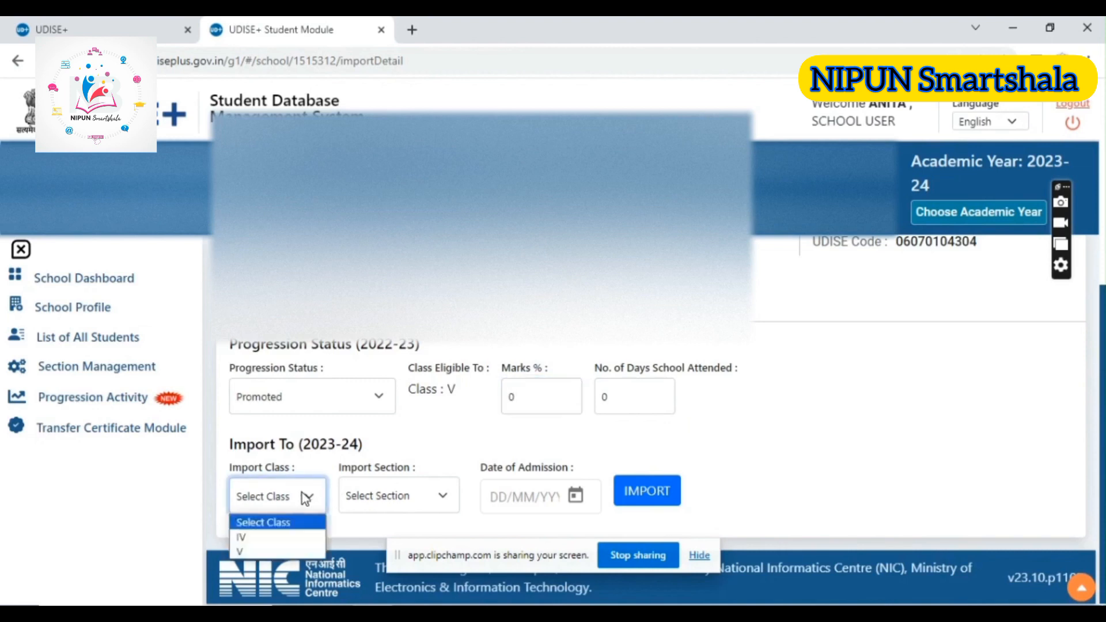
click(246, 553)
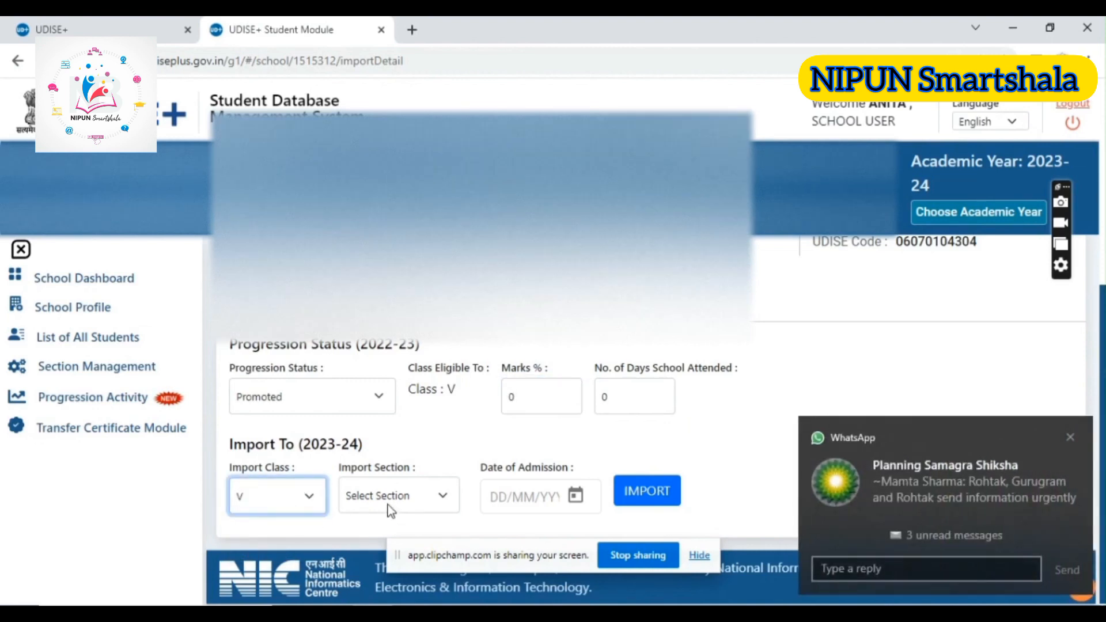
click(388, 499)
click(365, 539)
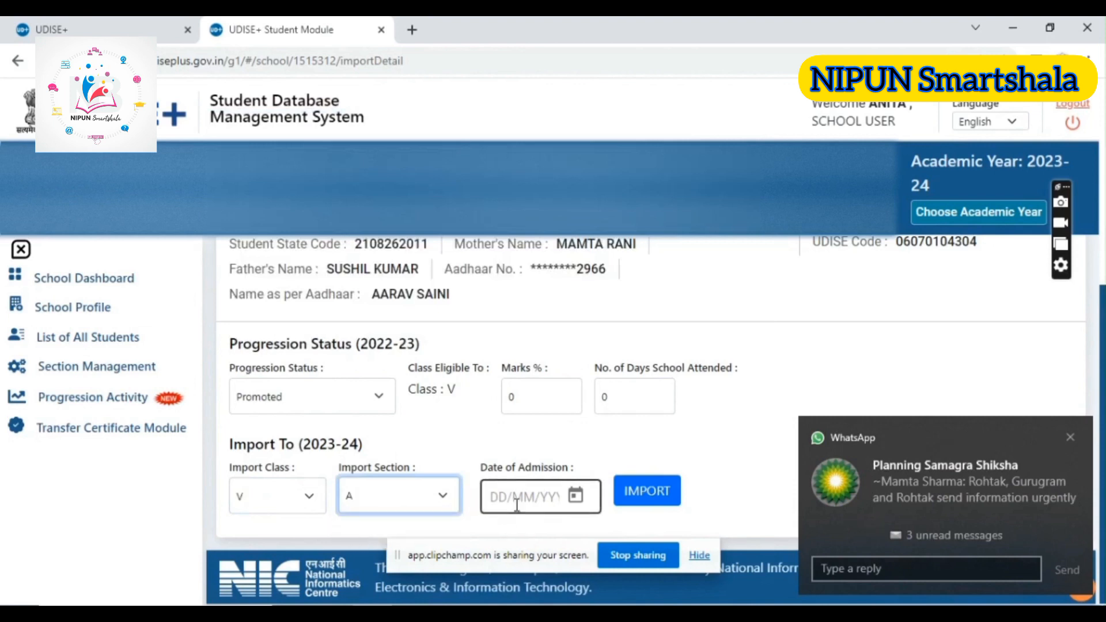
Enter 01/04/2023 as the student's date of admission for the import
click(516, 506)
text(0)
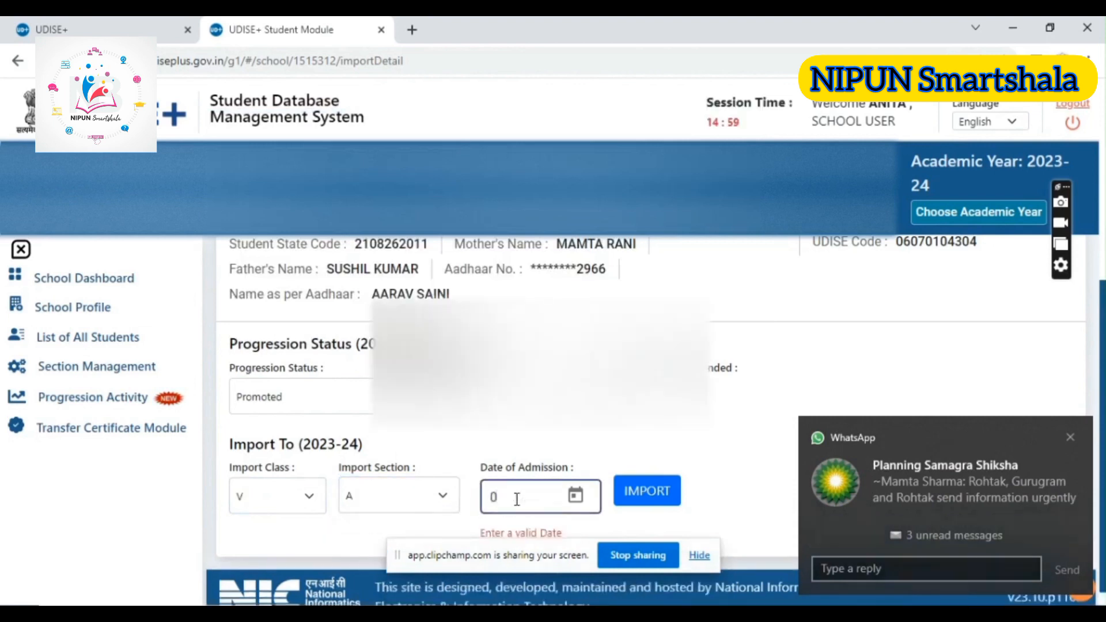
text(1/04)
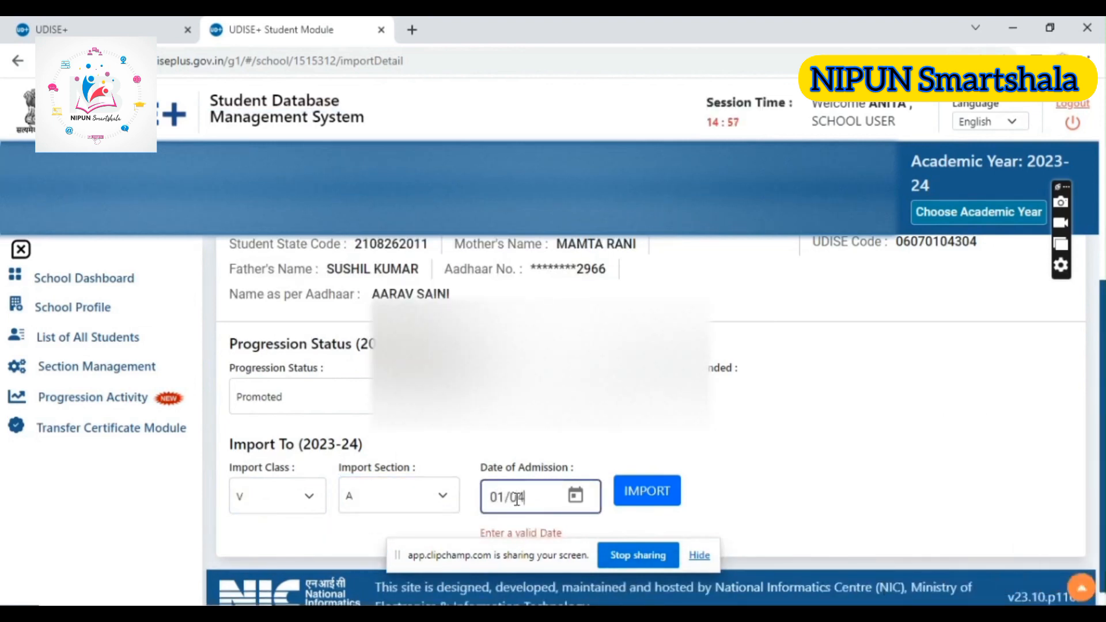
text(/2023)
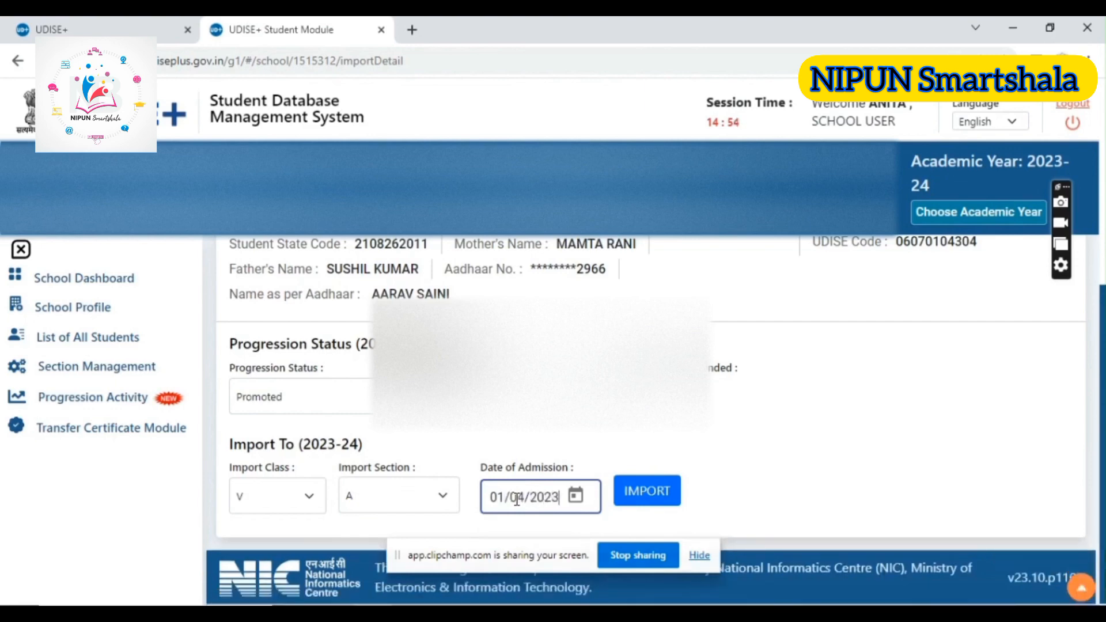
Request the student's import and cancel it at the confirmation
click(647, 495)
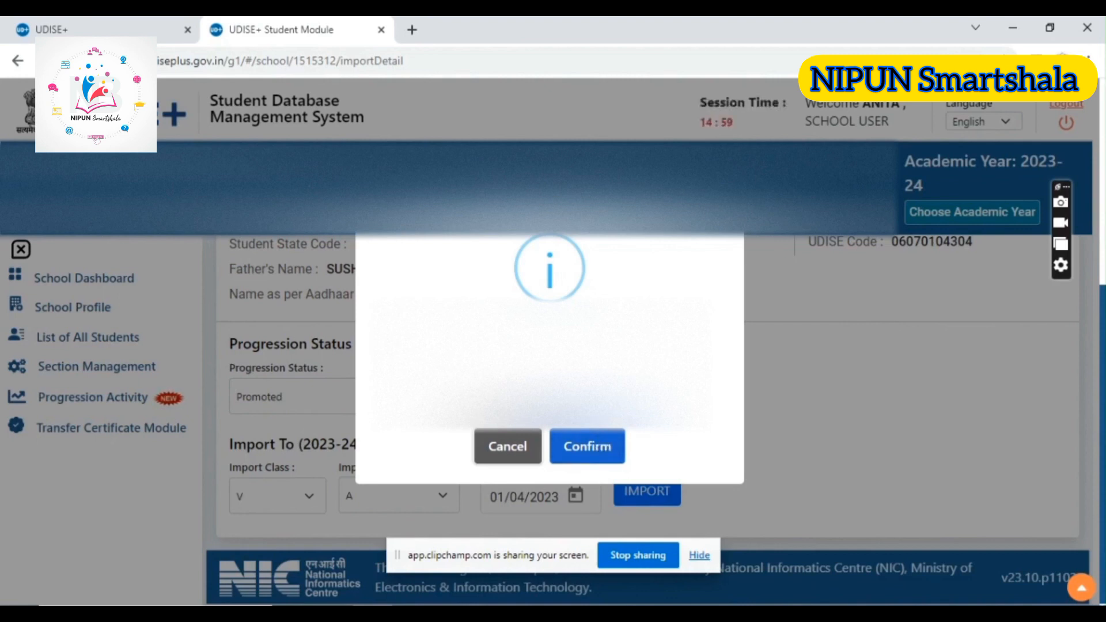
click(508, 447)
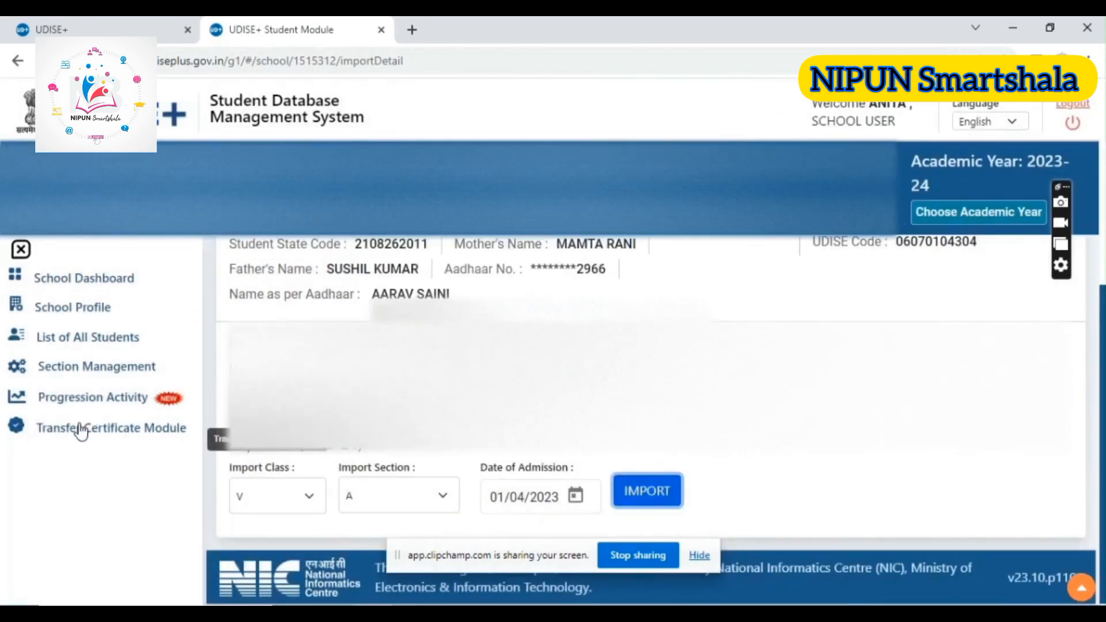
Open the Dropbox/Inactive Student List from Progression Activity, declining the browser's password update, and examine the school's list
click(75, 401)
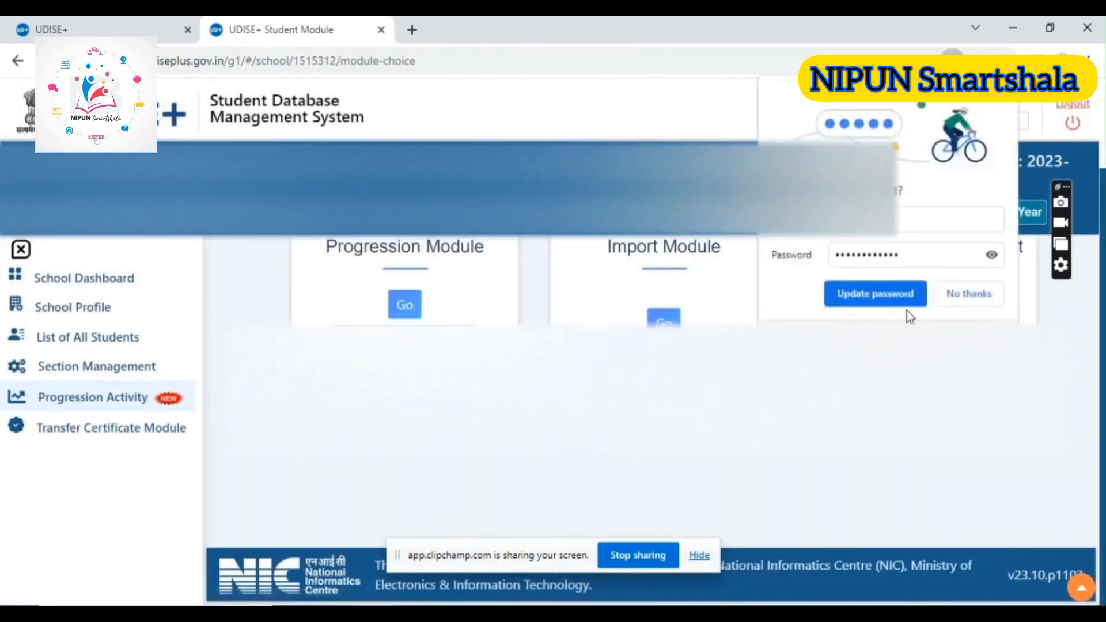
click(956, 295)
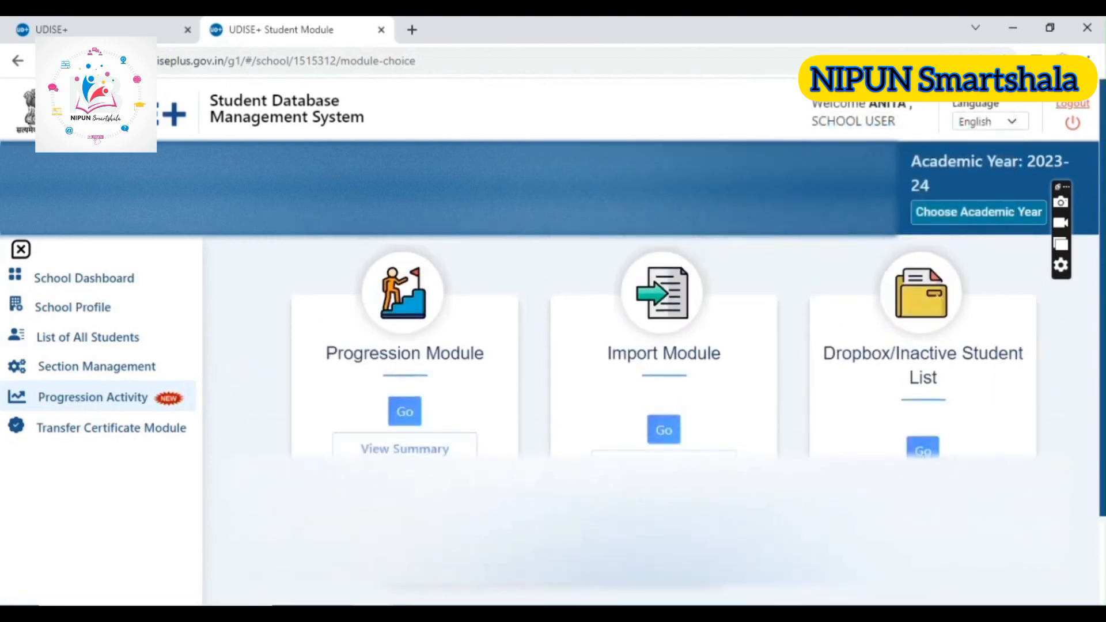
click(923, 448)
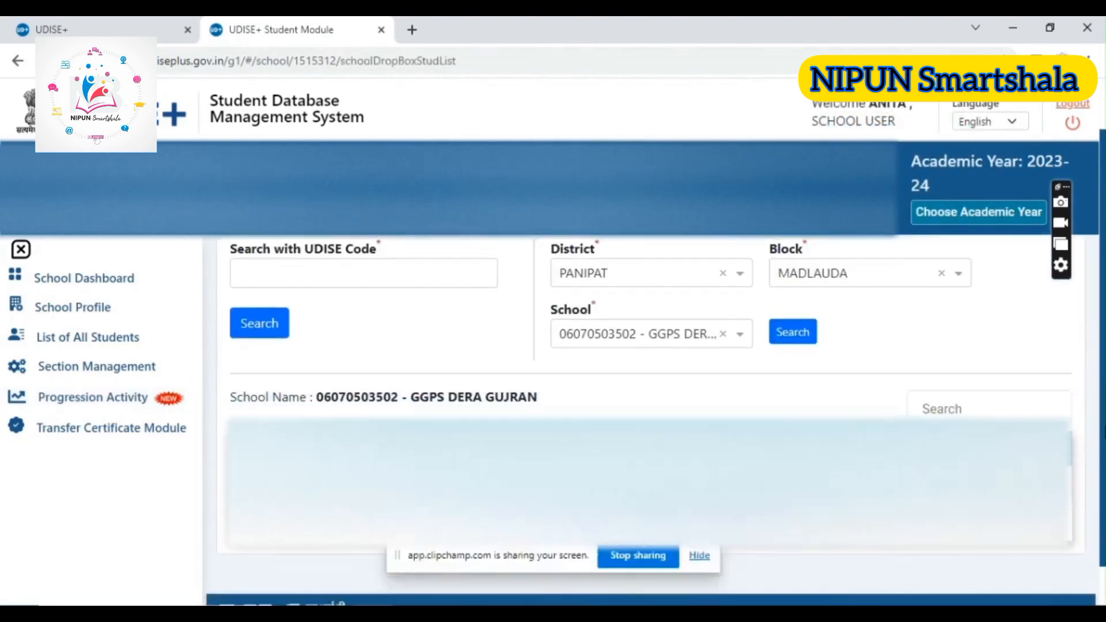
scroll(651, 403, down, 1)
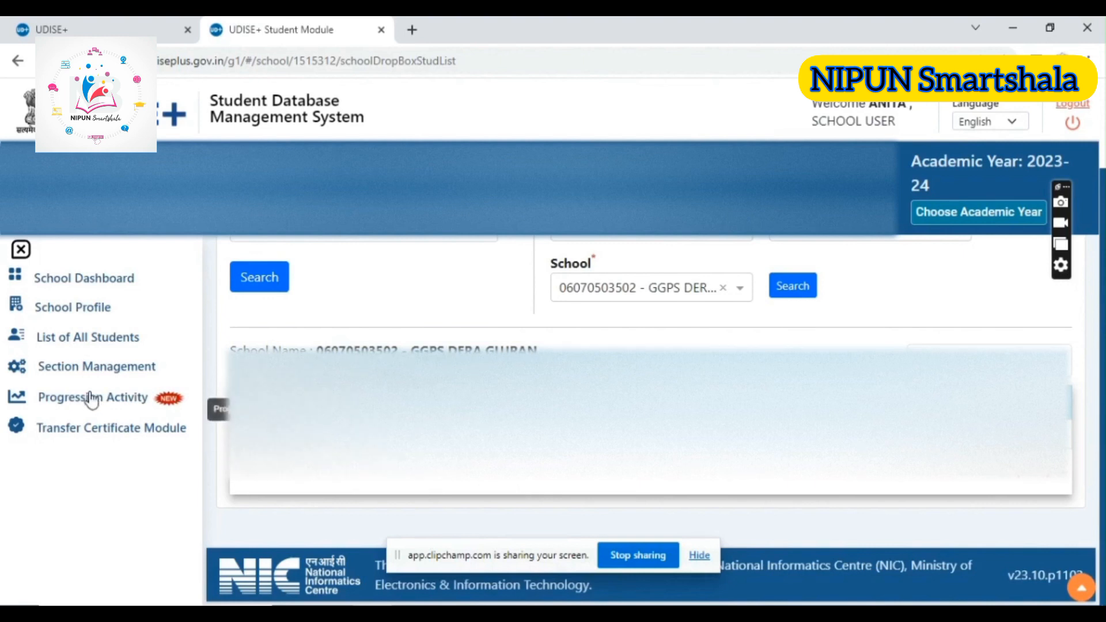
Return to the School Dashboard, open Class II Section A's student list, and open the first student's General Profile form
click(43, 287)
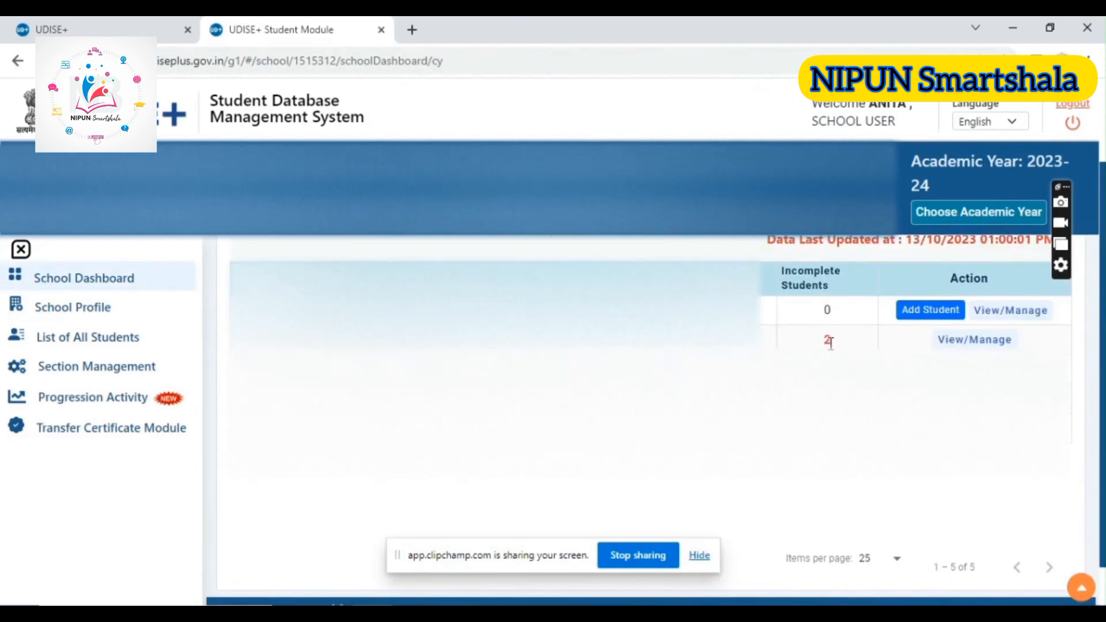
click(949, 341)
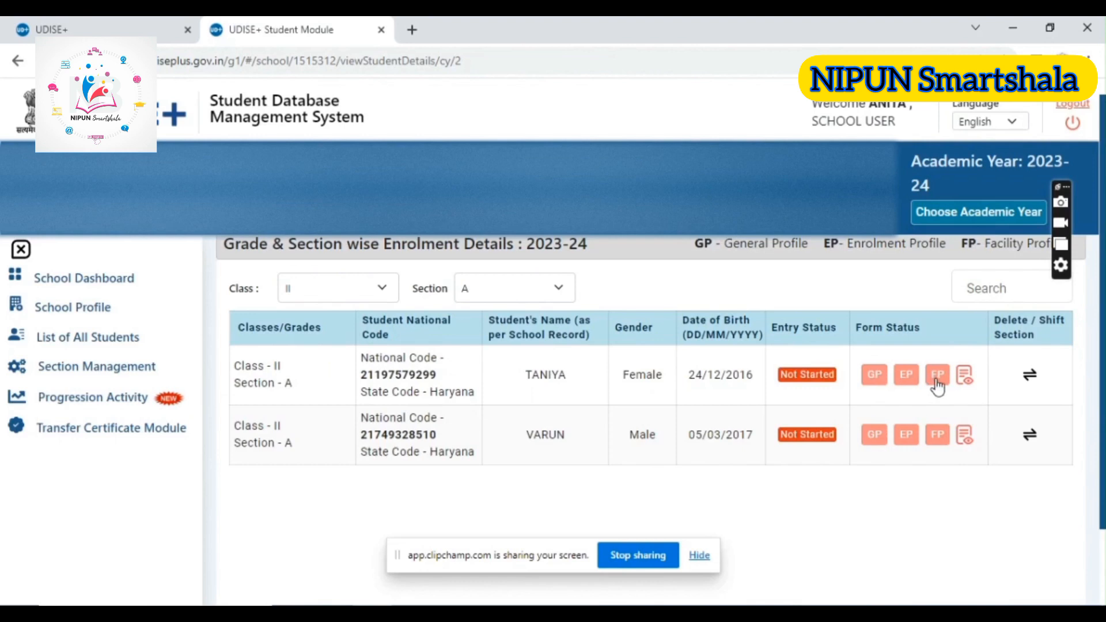
click(873, 376)
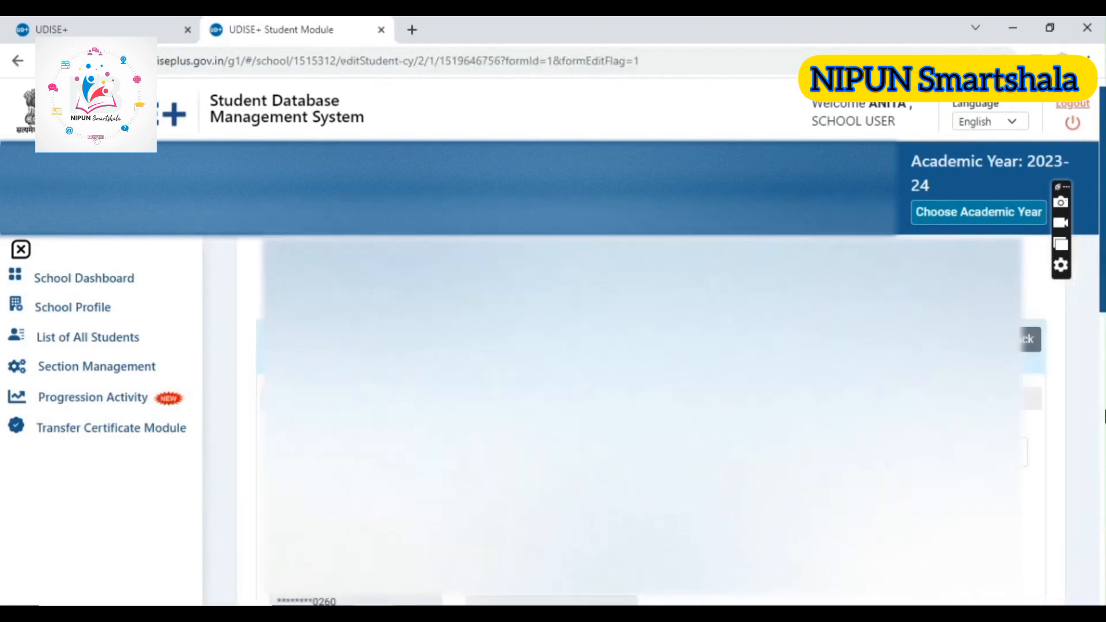
Review the student's General Profile form from the personal and contact details through to the blood group and remaining fields
scroll(639, 414, down, 6)
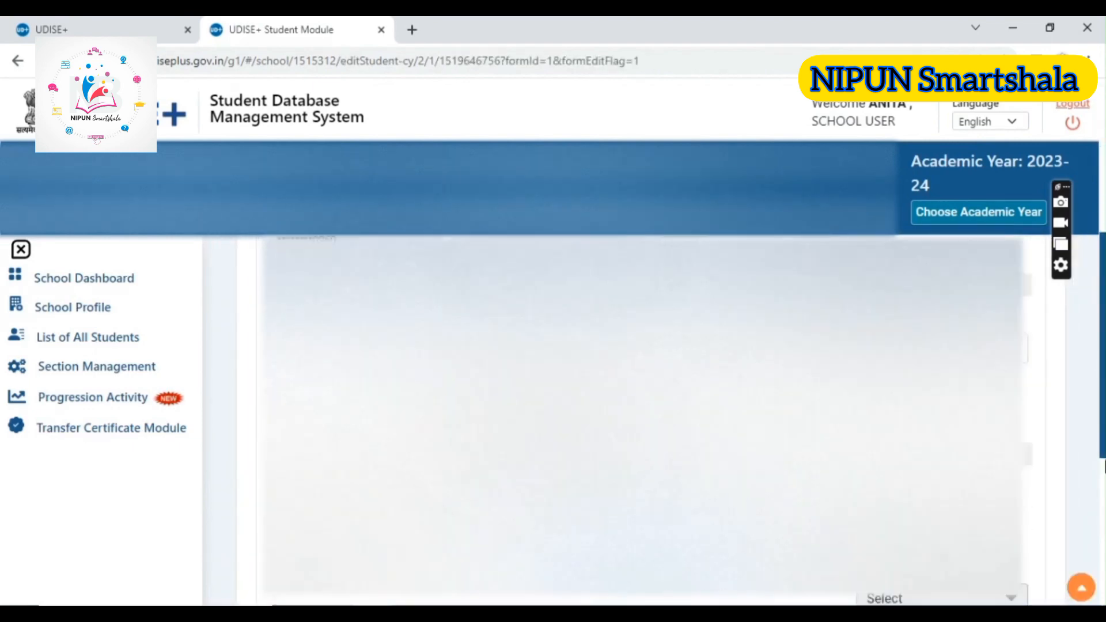
scroll(1076, 382, up, 5)
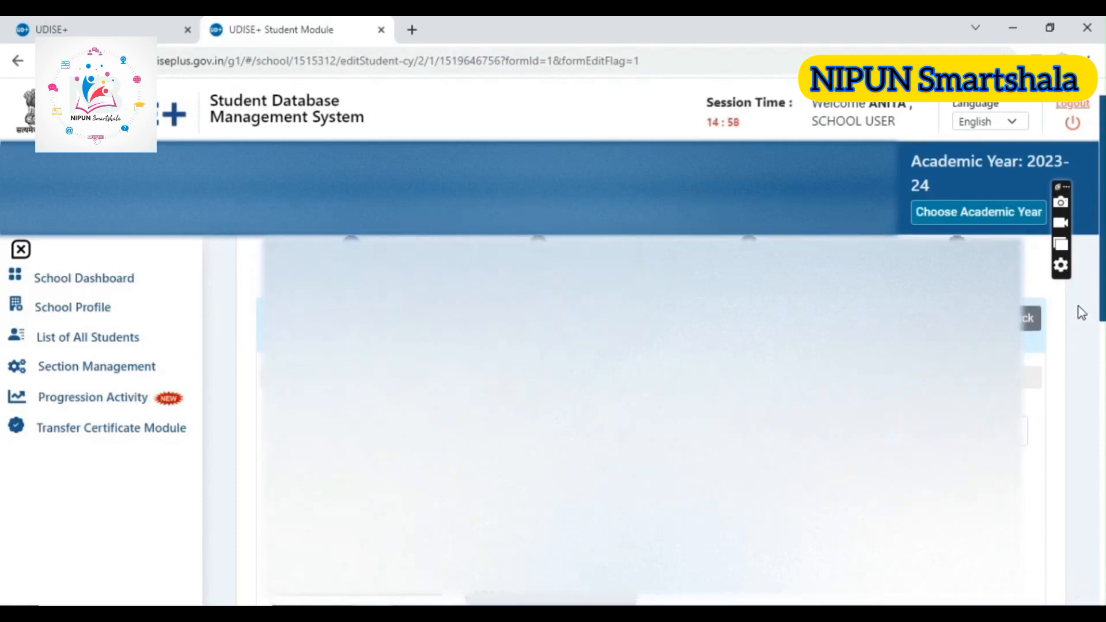
scroll(1074, 317, down, 1)
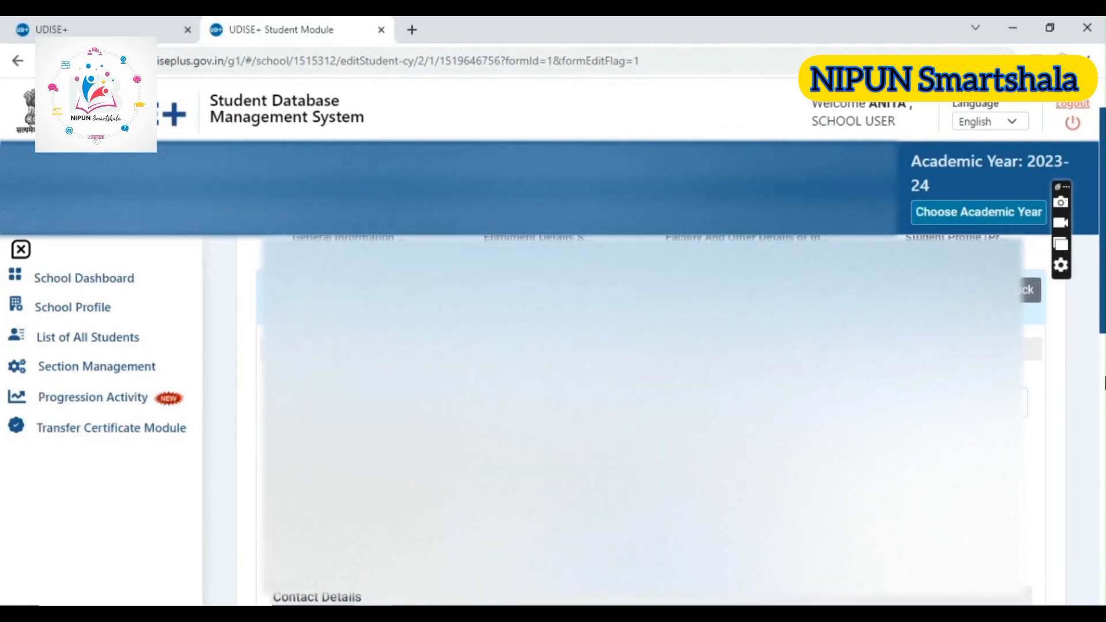
scroll(1103, 382, down, 2)
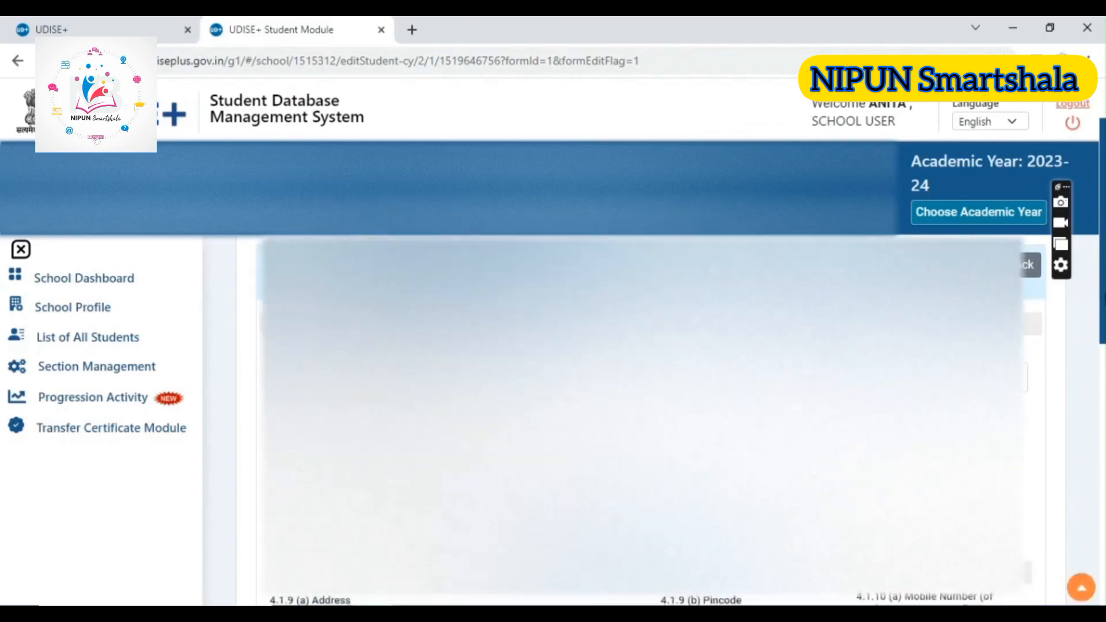
scroll(639, 421, down, 2)
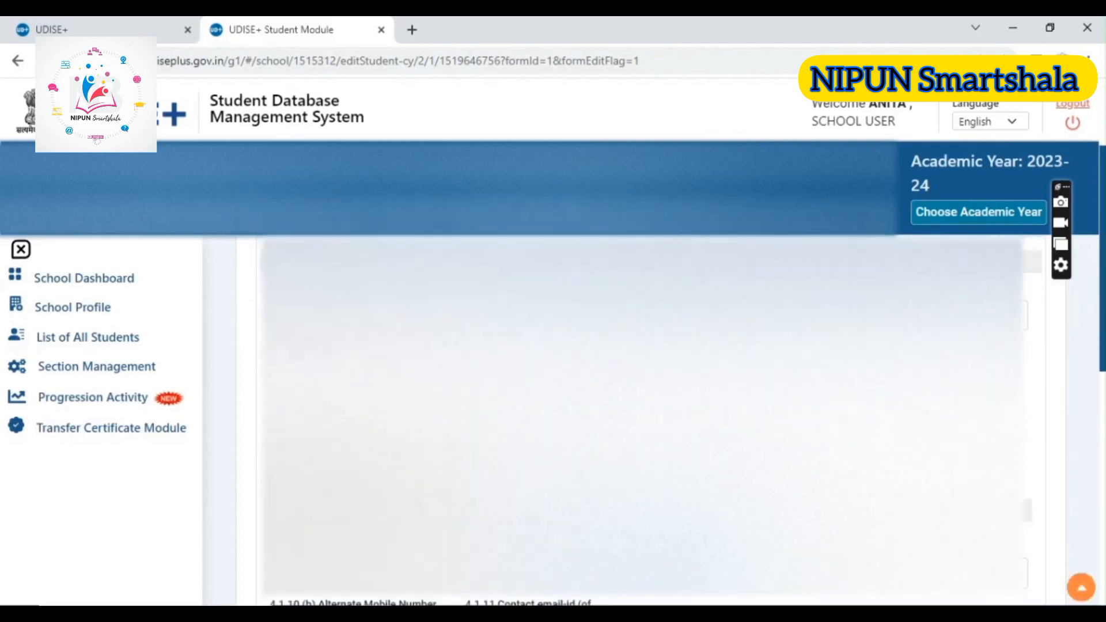
scroll(1104, 387, down, 3)
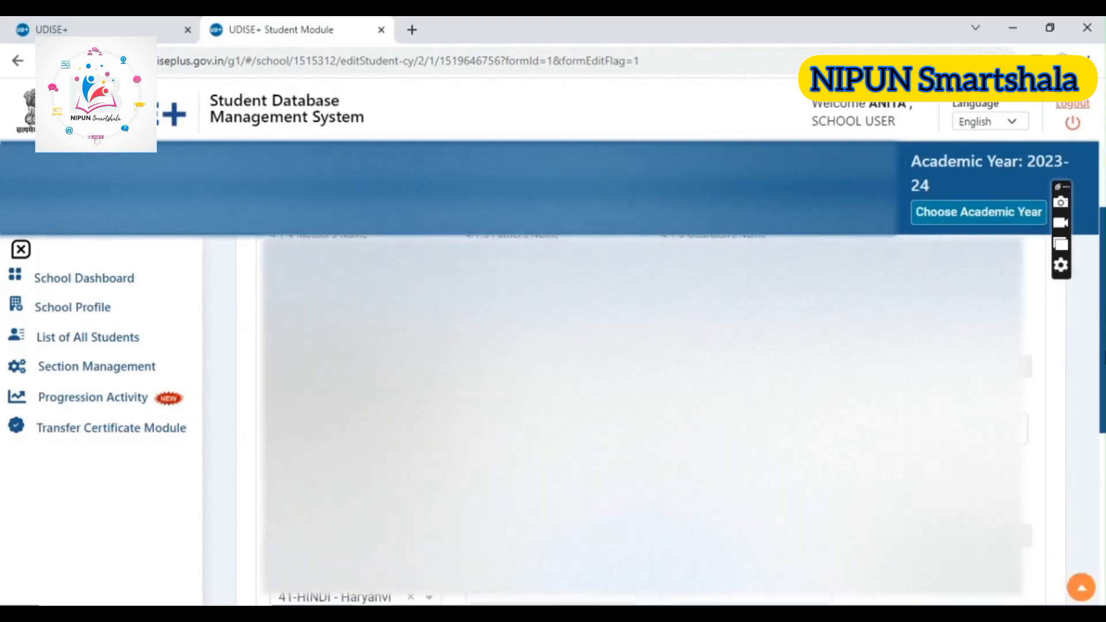
scroll(639, 421, down, 5)
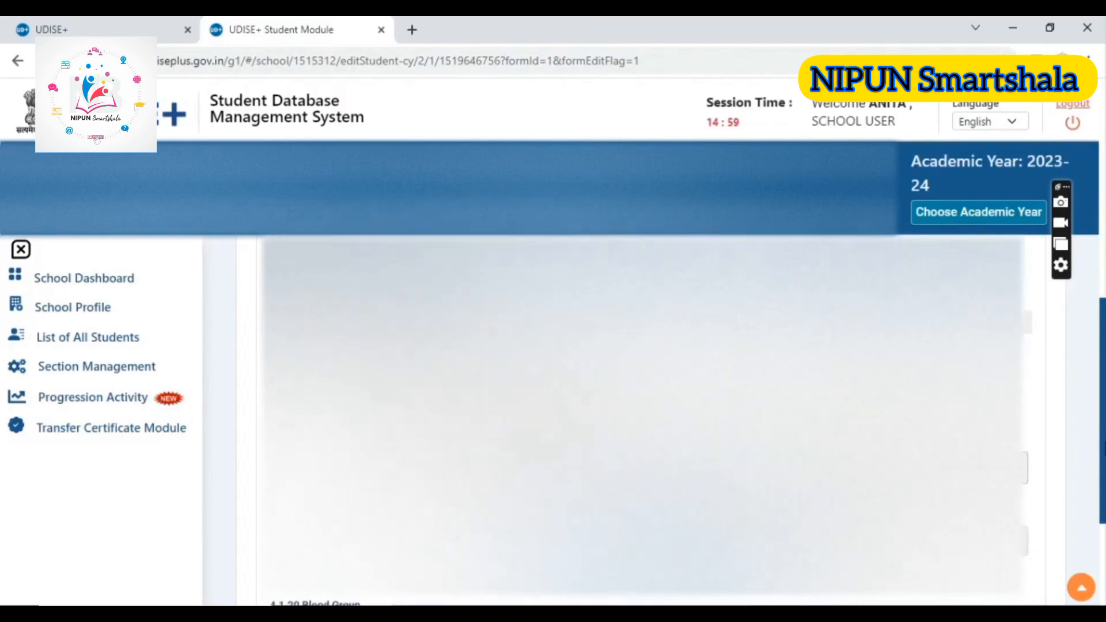
drag(1105, 449, 1105, 463)
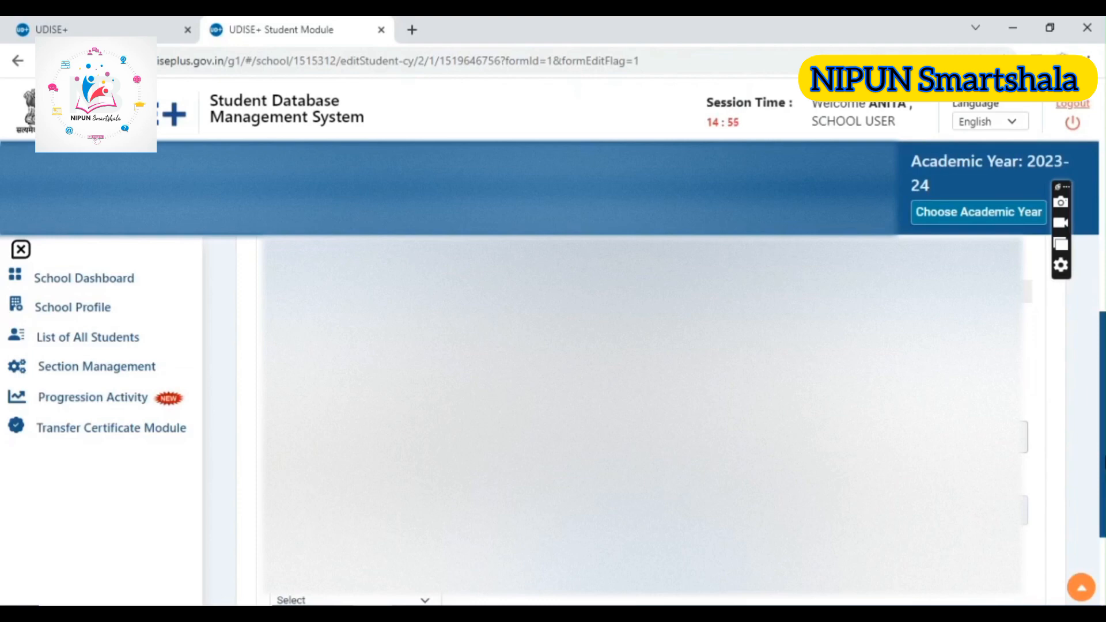
drag(1105, 462, 1097, 527)
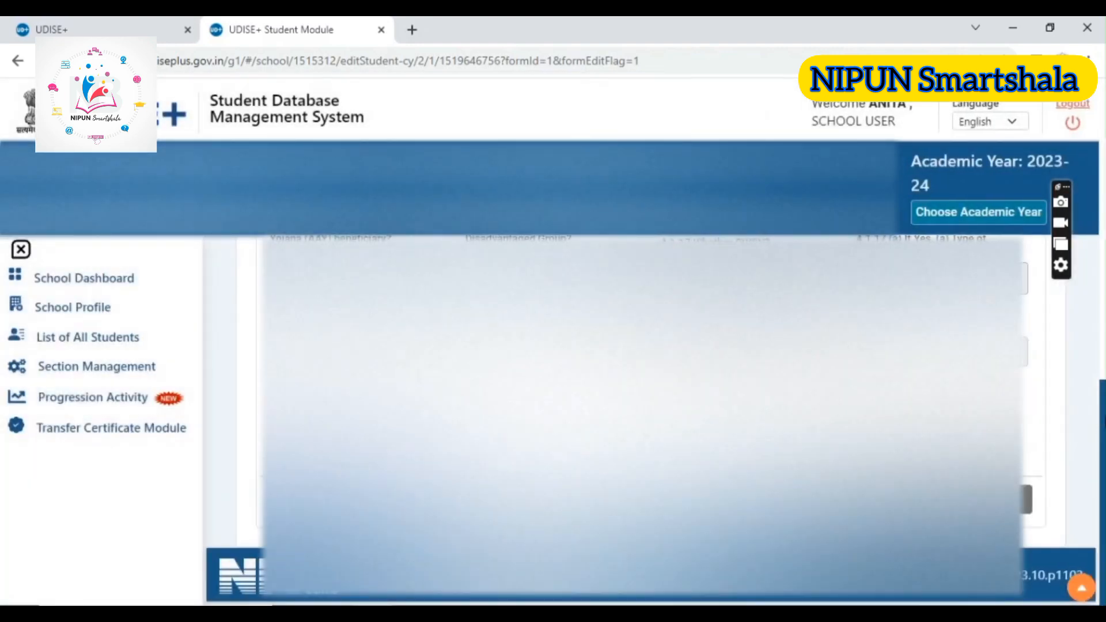
drag(1096, 176, 1103, 492)
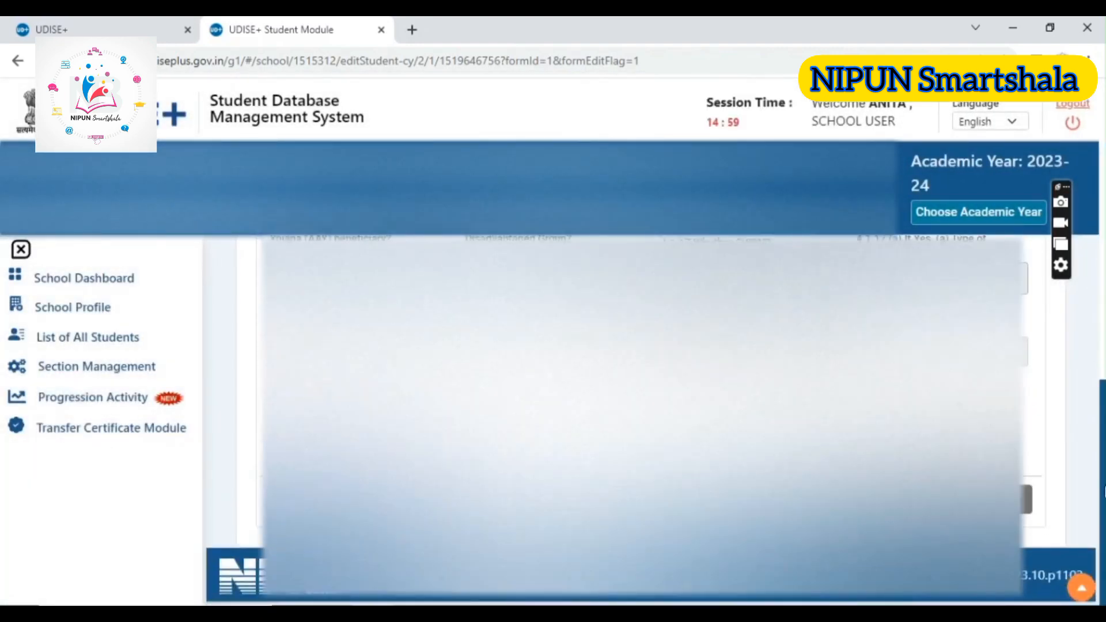
Advance to the student's Enrolment Profile form and review its fields
click(1009, 500)
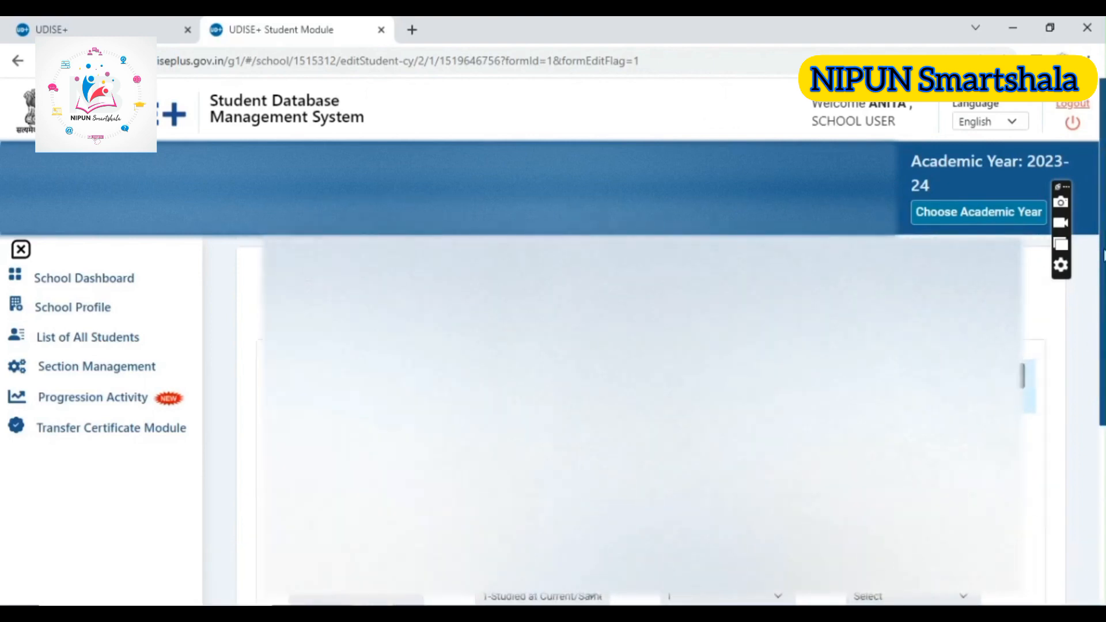
drag(1103, 251, 1059, 288)
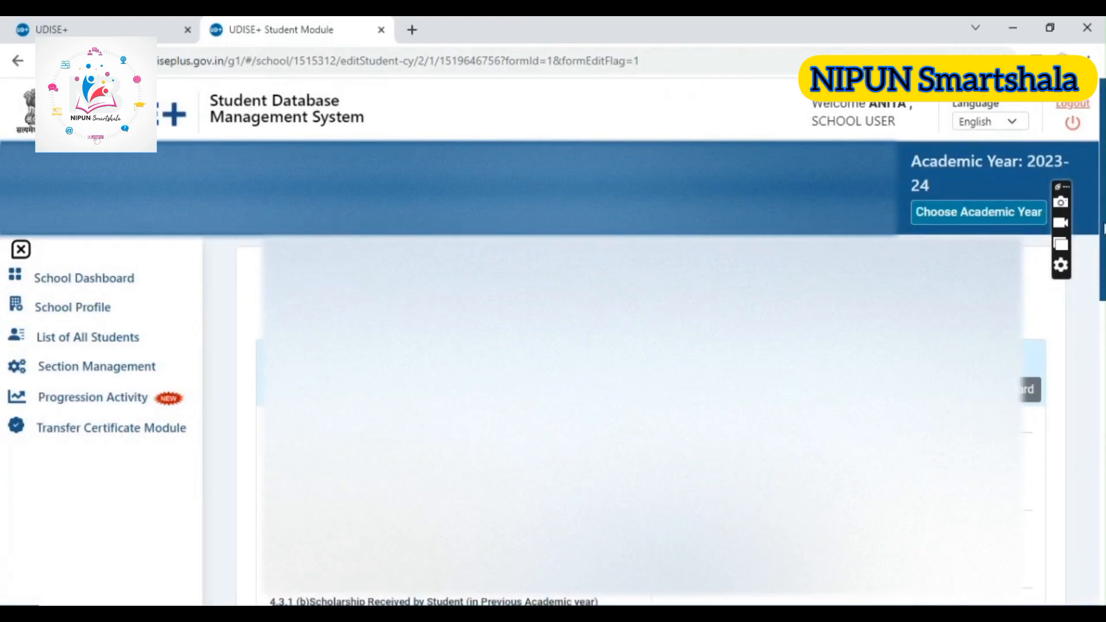
Review the Facility Profile form, including the scholarship questions and the facilities provided to the student
mouse_move(1104, 228)
mouse_down()
mouse_move(1104, 294)
mouse_move(1093, 241)
mouse_up()
scroll(1091, 229, down, 5)
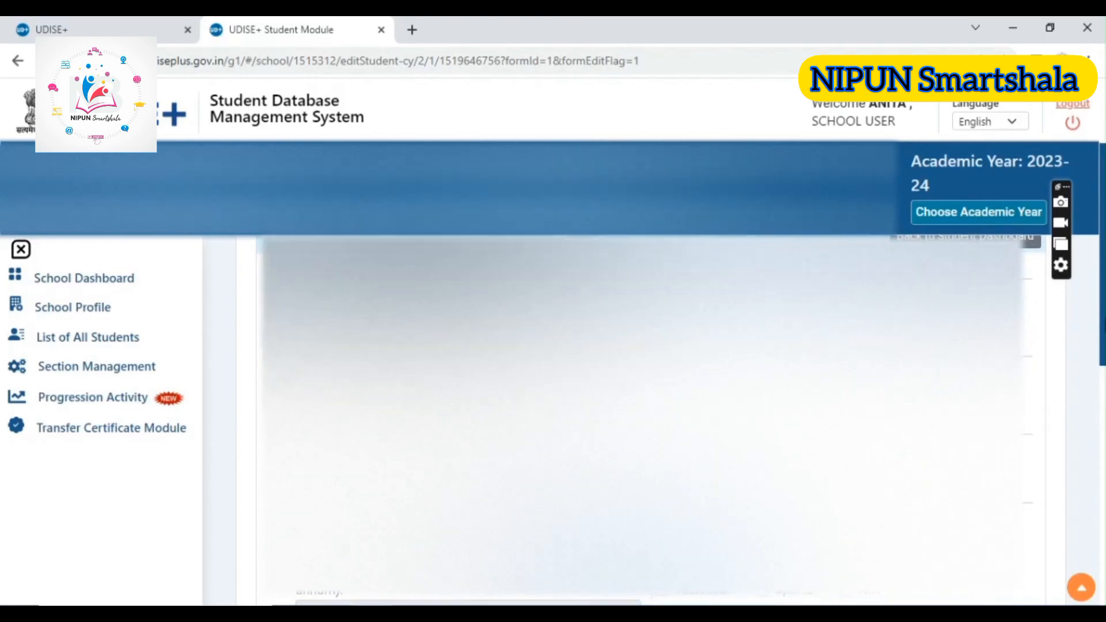
drag(1104, 318, 1104, 384)
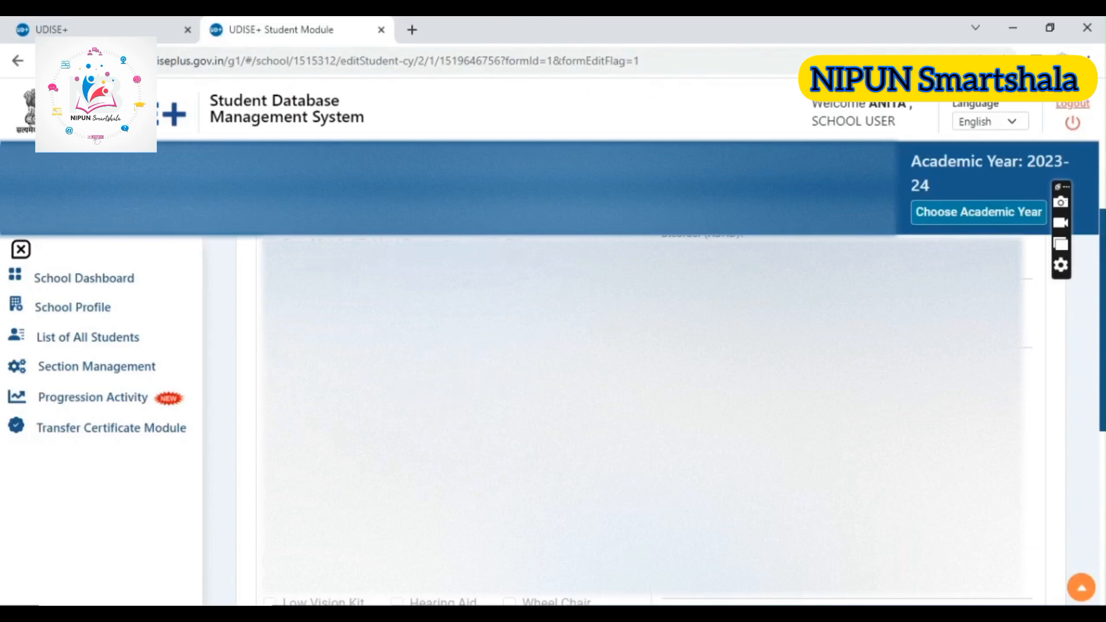
drag(1104, 400, 1104, 287)
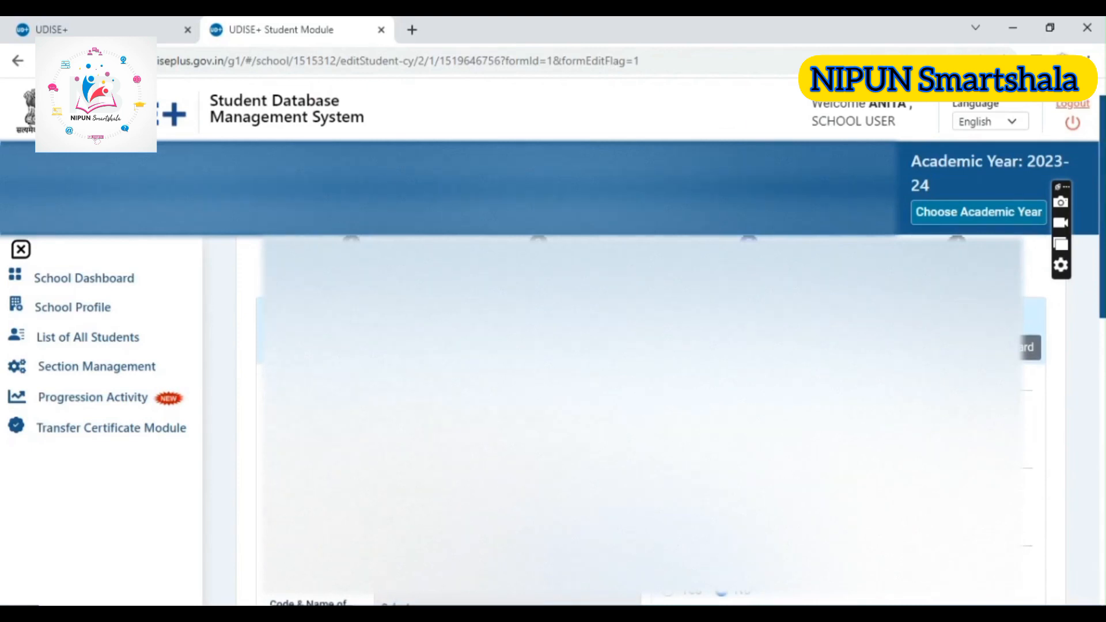
Switch the Central Scholarship answer to No and back to Yes
click(452, 578)
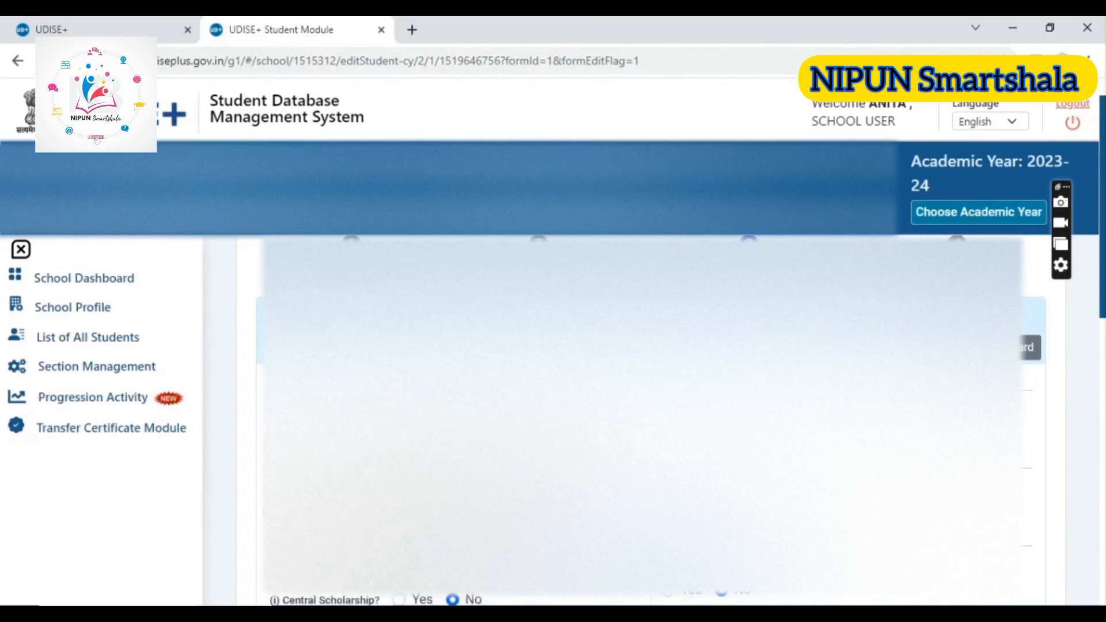
click(400, 599)
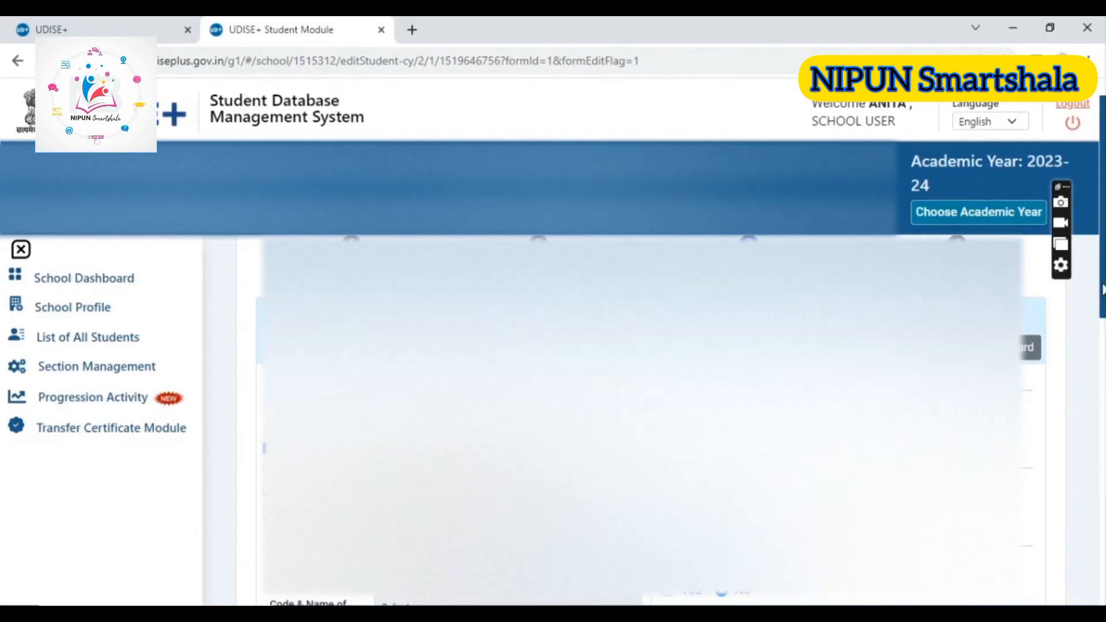
Check the remaining Facility Profile questions down to the end of the form
drag(1104, 276, 1103, 568)
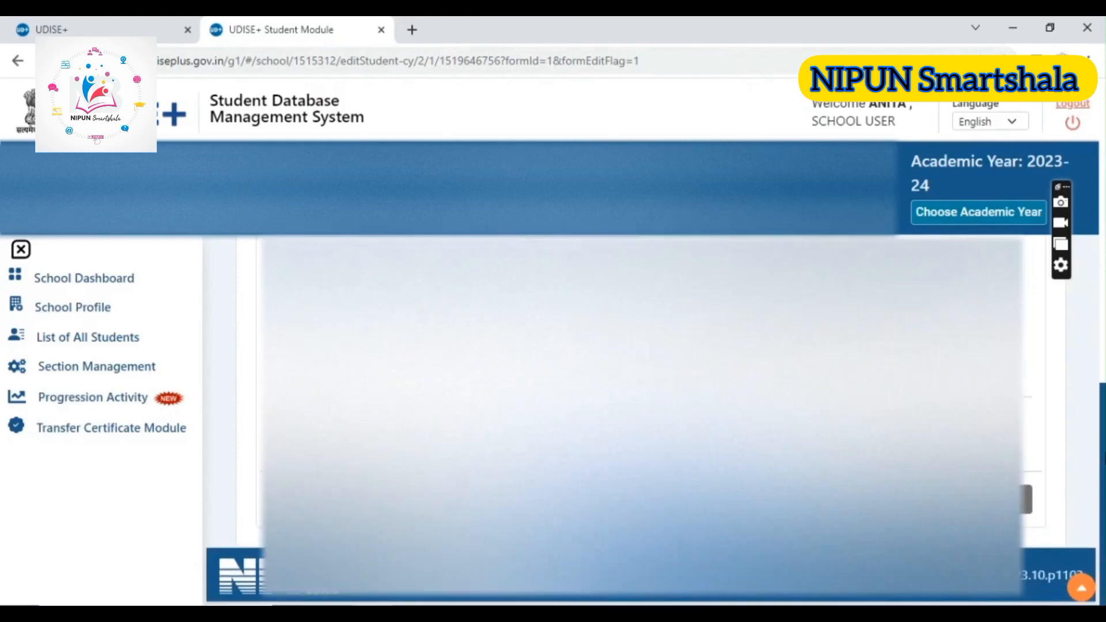
drag(1105, 443, 1104, 389)
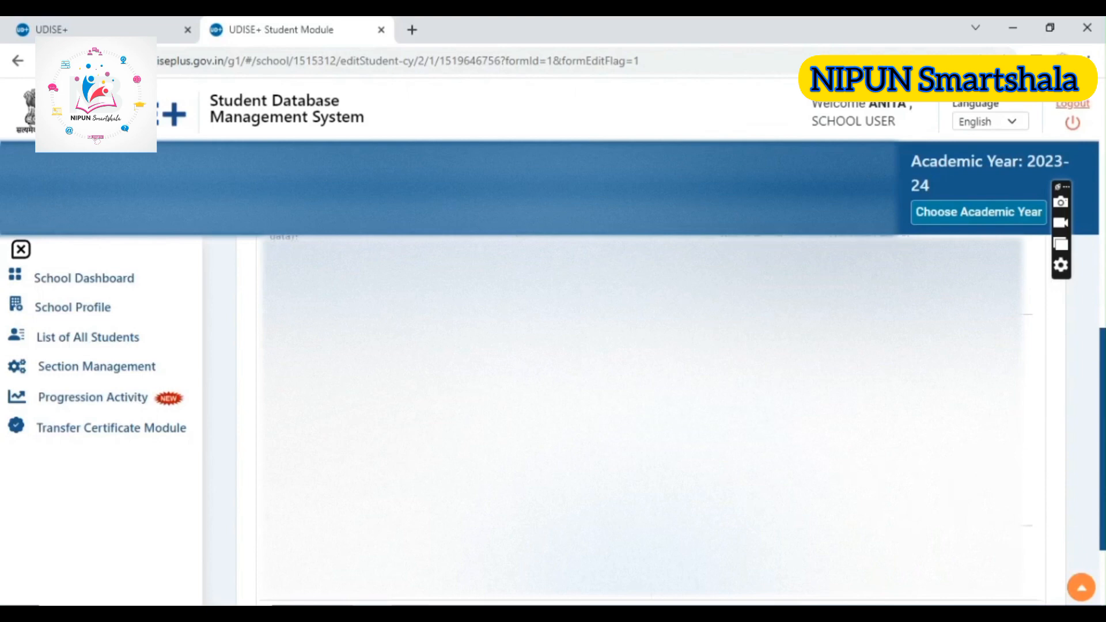
drag(1104, 389, 1104, 444)
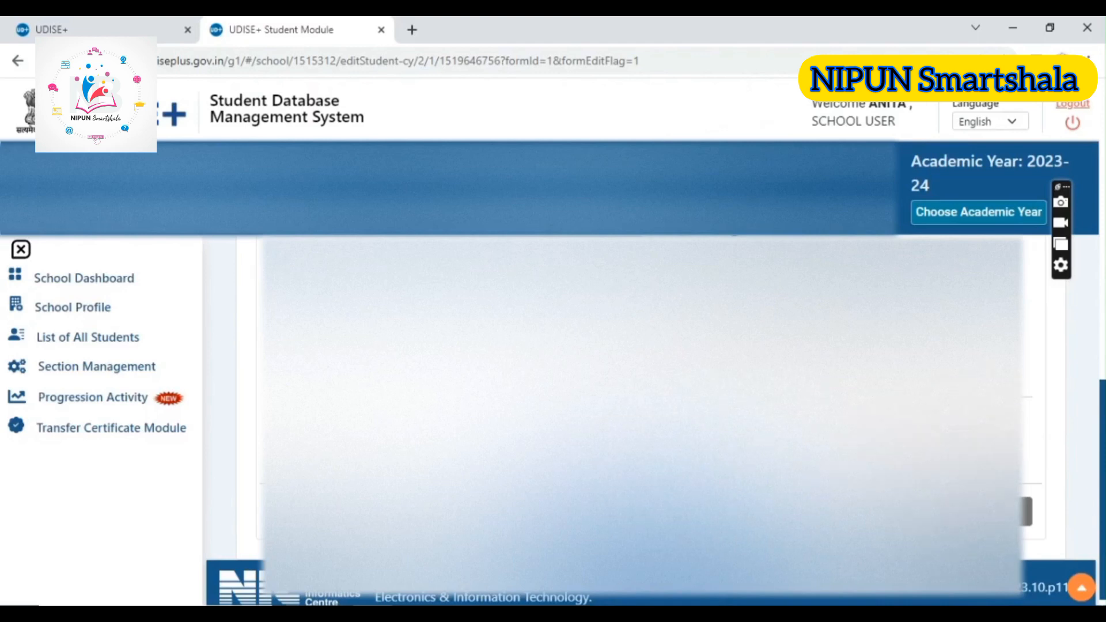
Save the student's Facility Profile and advance to the student profile preview
scroll(642, 421, down, 1)
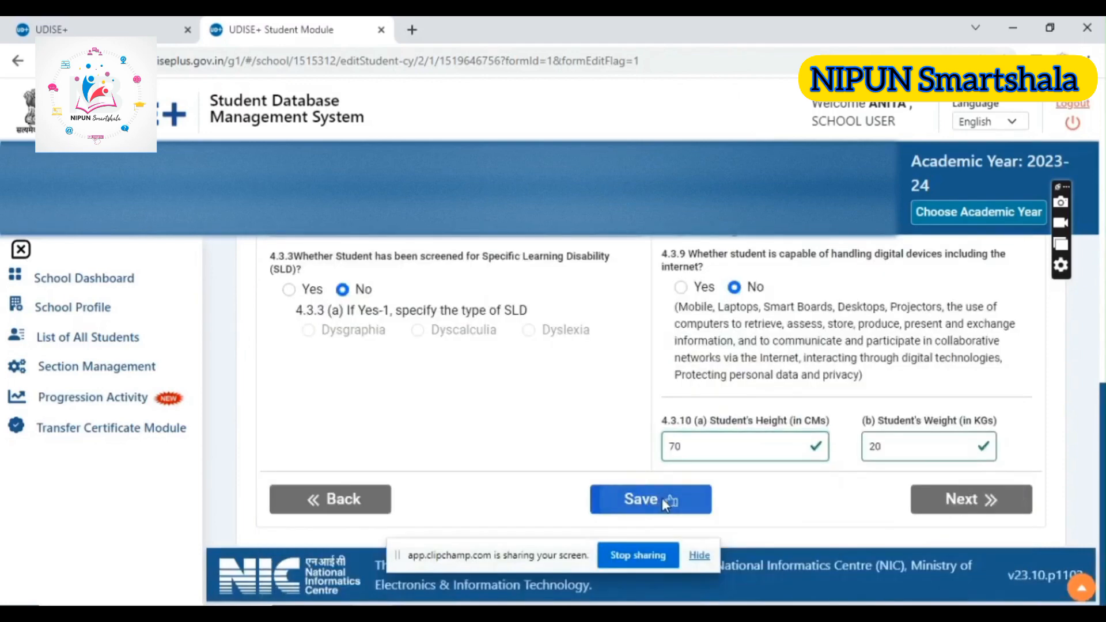
click(662, 499)
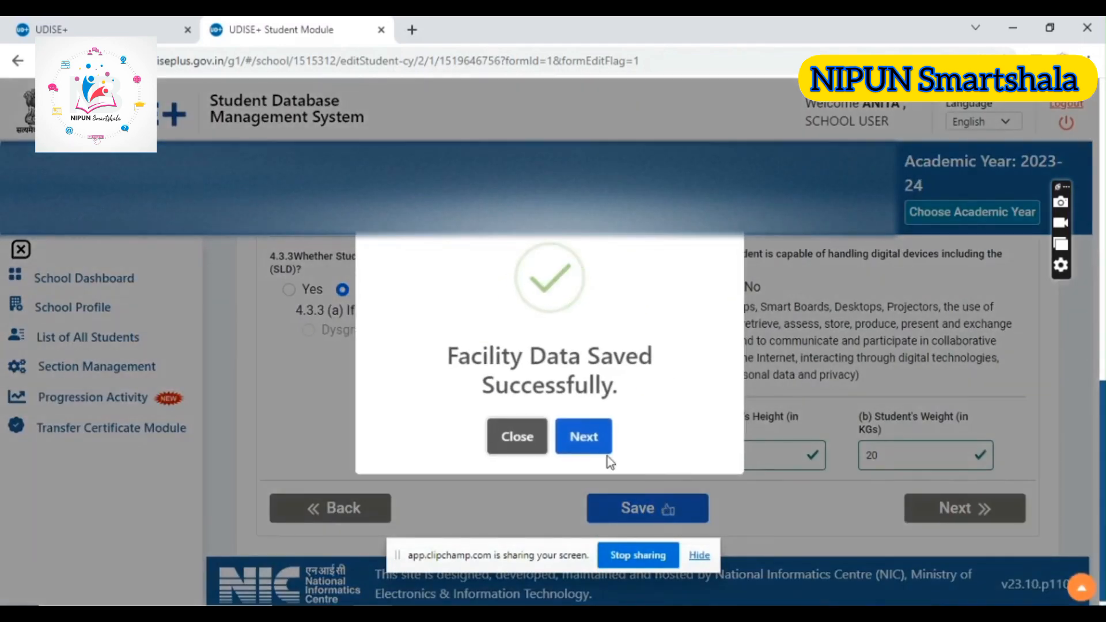
click(584, 438)
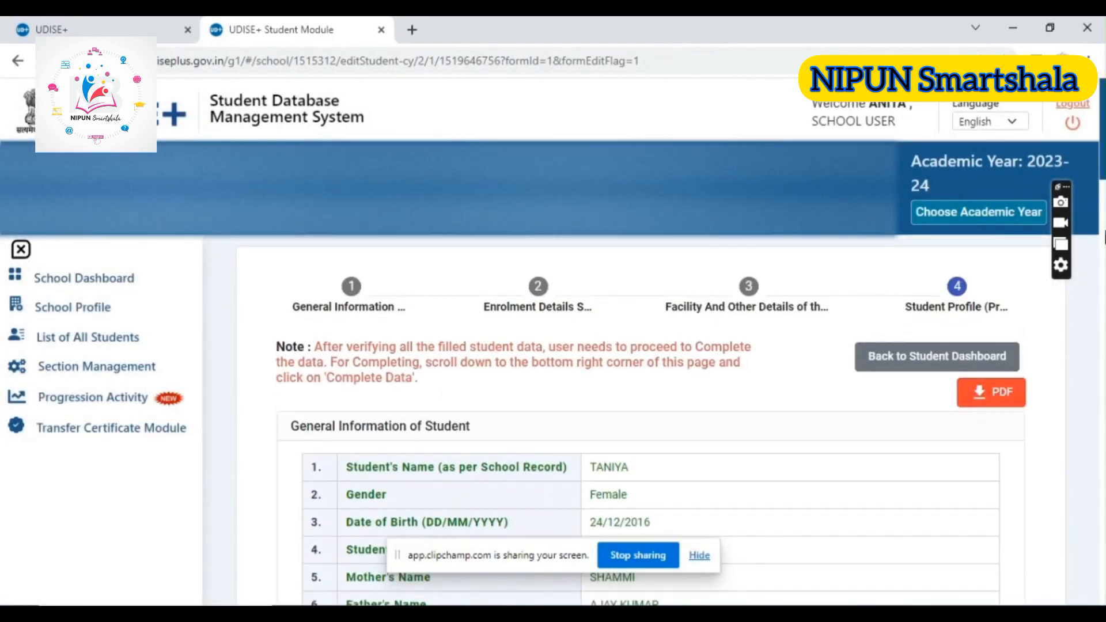
Check the profile preview down to its end, confirm completing the student's data, and proceed to the next student
scroll(651, 421, down, 20)
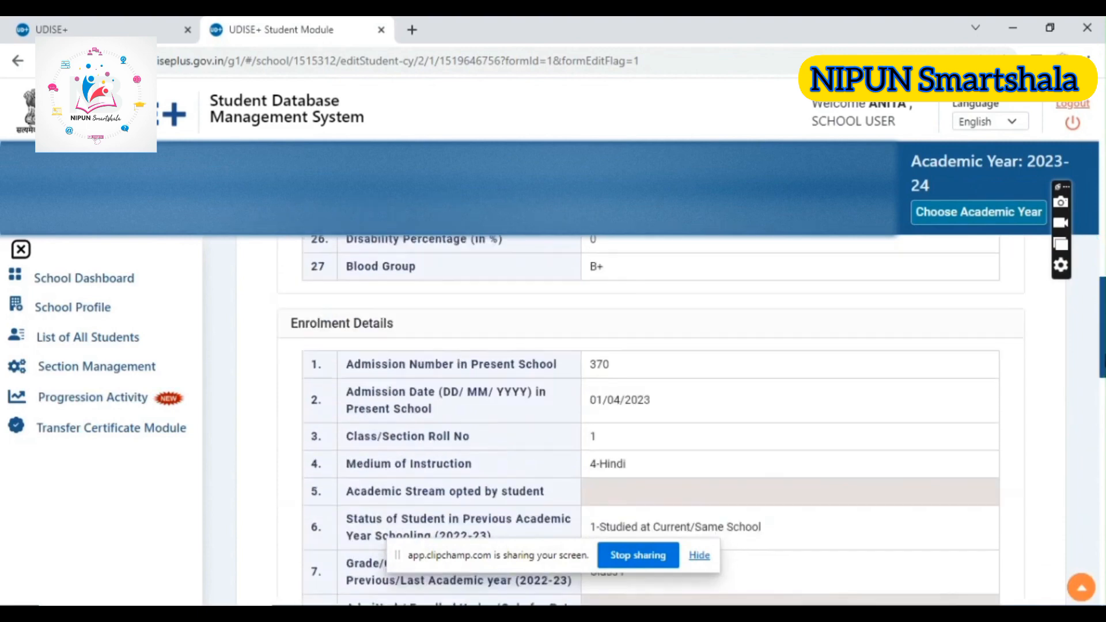
scroll(651, 421, down, 12)
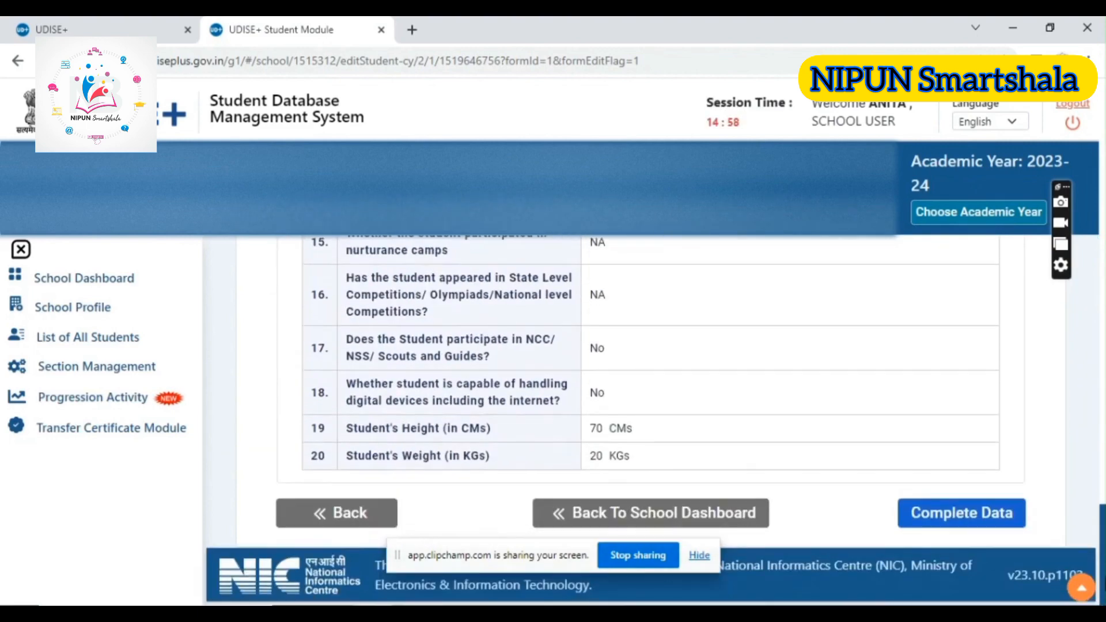
click(960, 516)
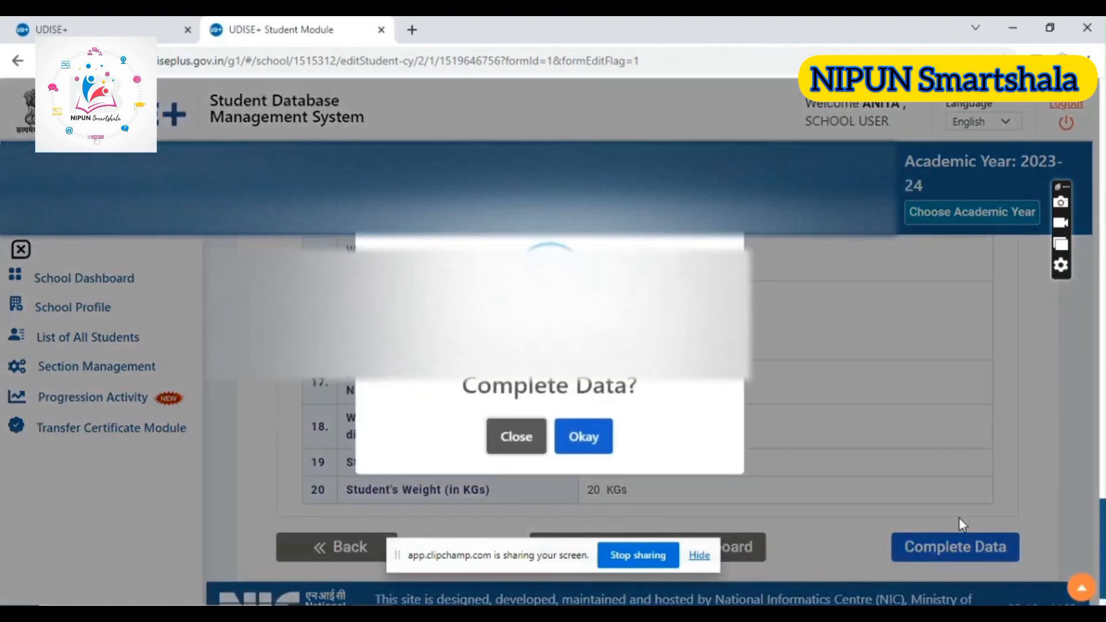
click(594, 455)
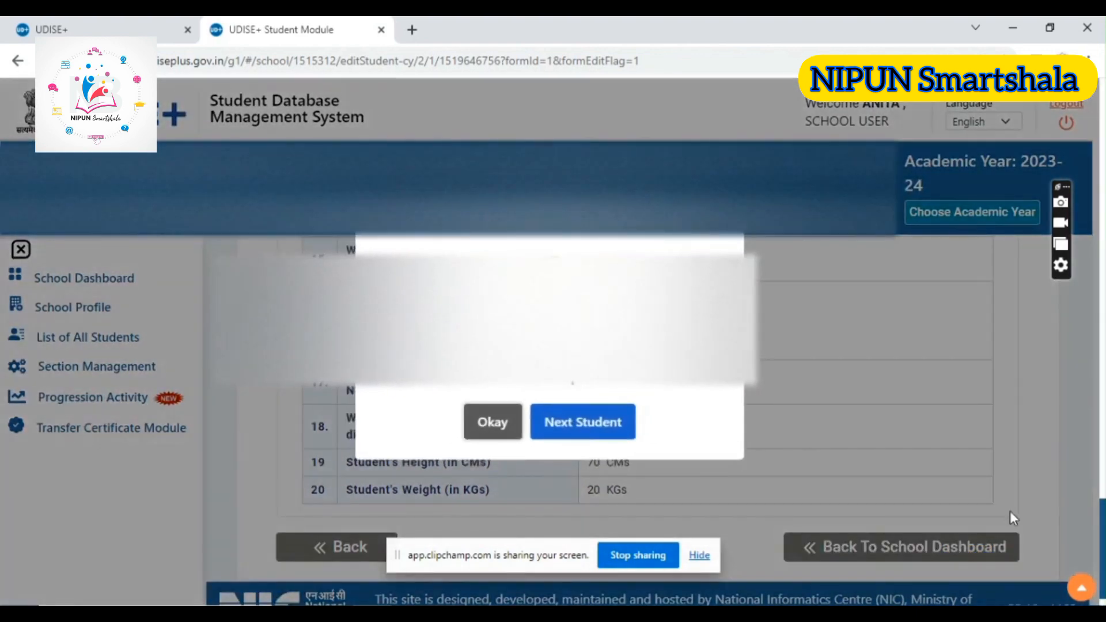
click(587, 430)
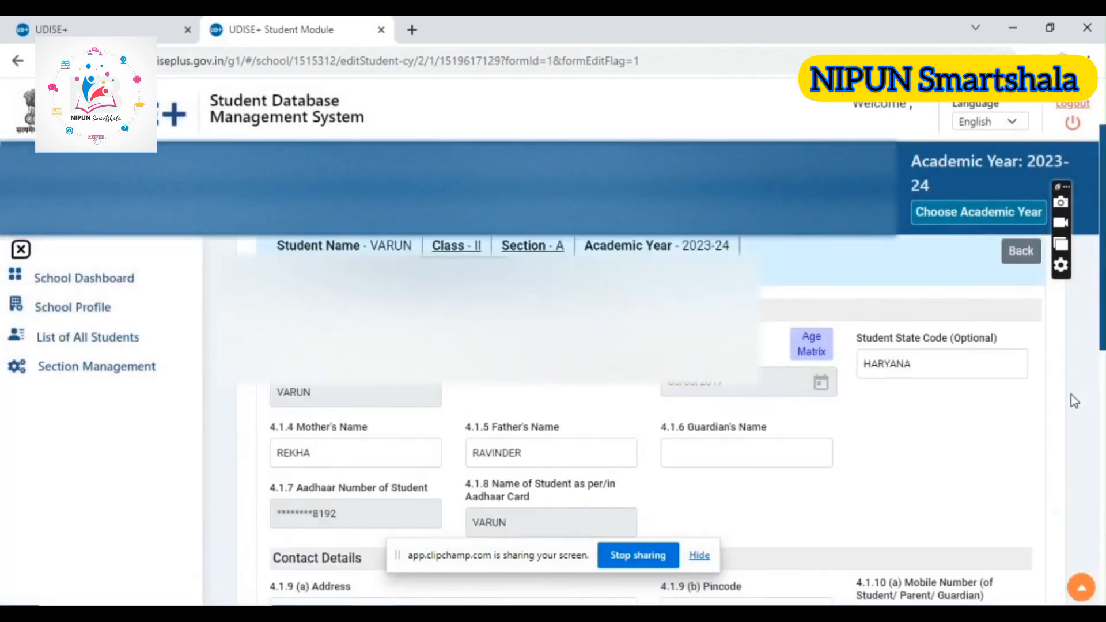
Return to the School Dashboard, display the Class II students, and bring up the section change for the completed student
click(112, 284)
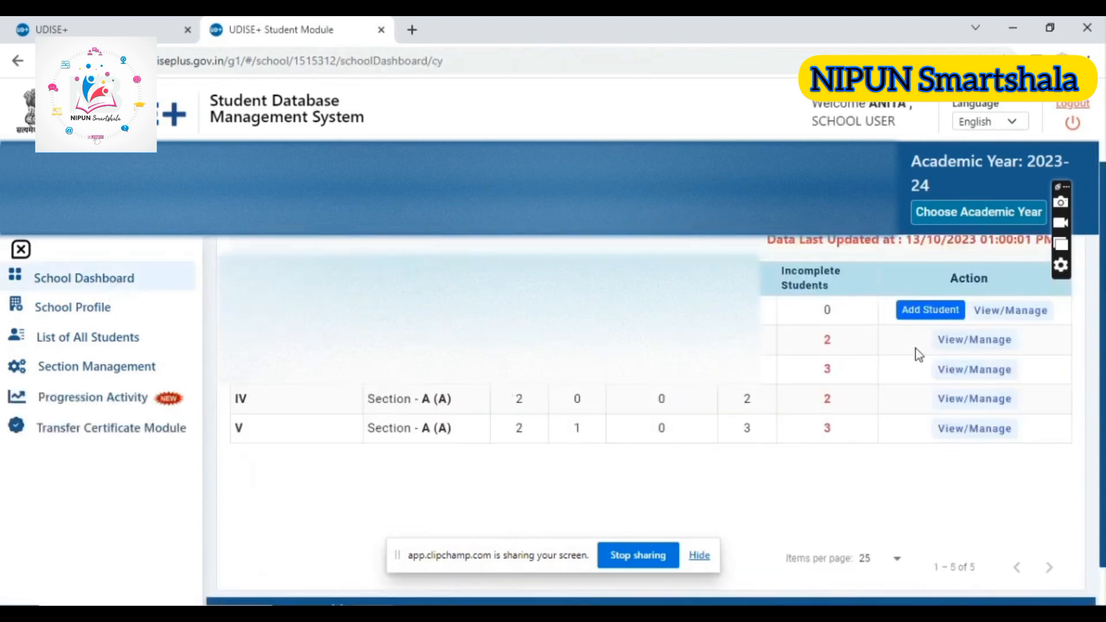
click(985, 342)
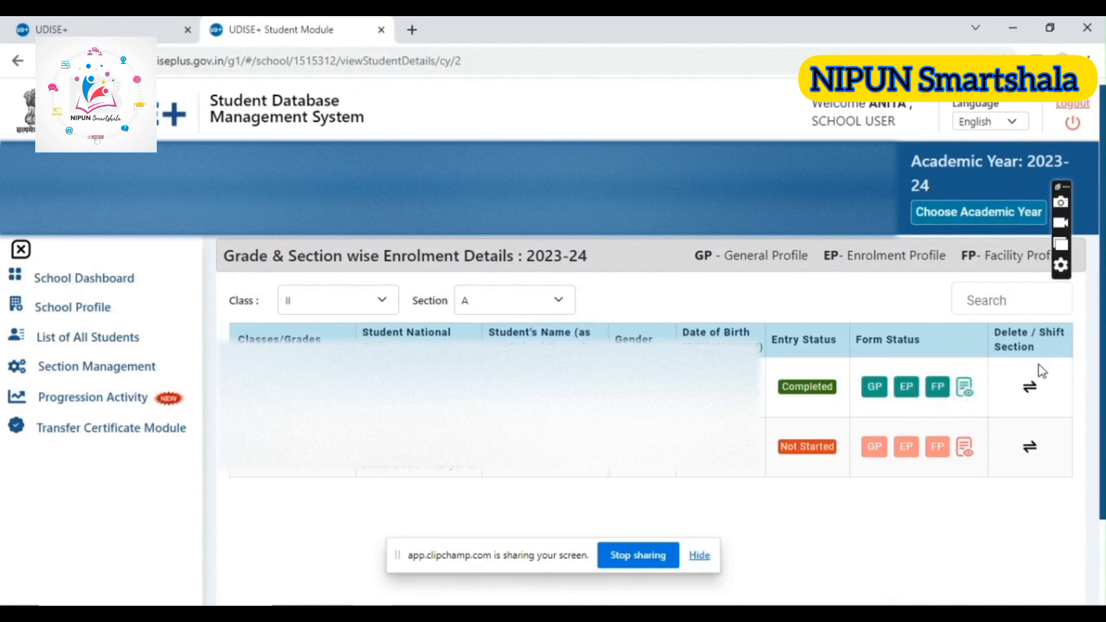
click(1030, 386)
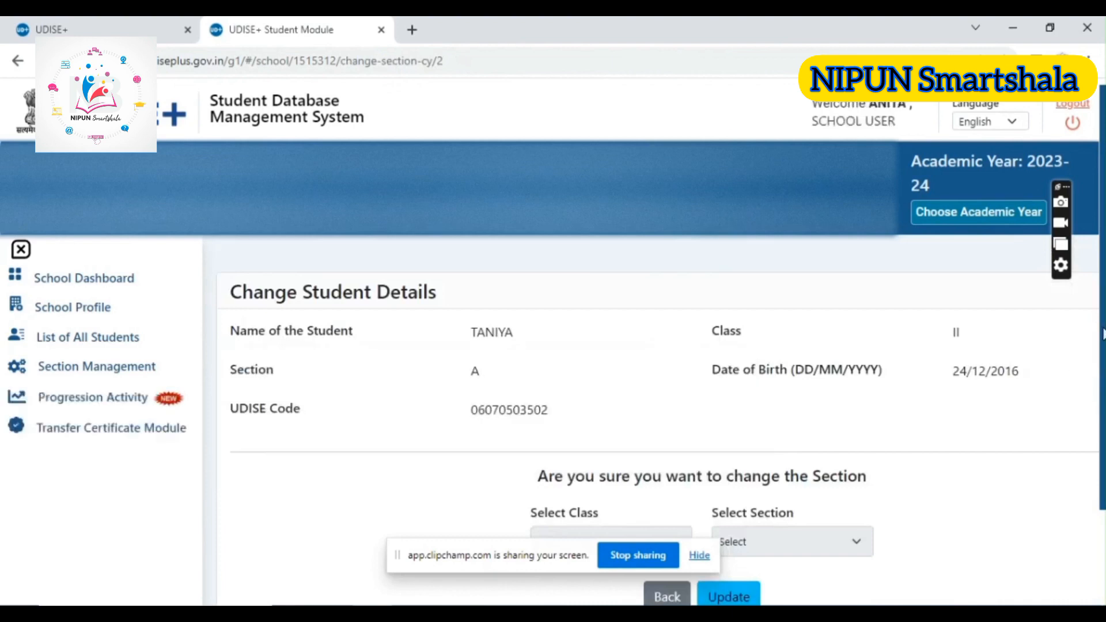
Examine the Change Student Details page, including the student's details and the class and section choices
scroll(1089, 327, down, 2)
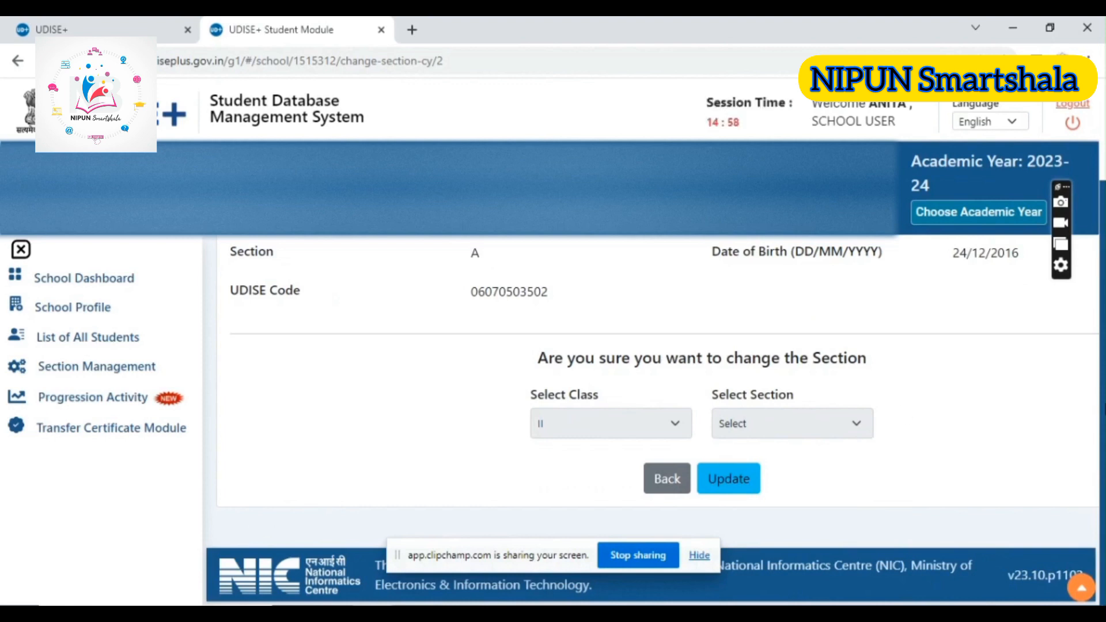
scroll(656, 403, up, 2)
scroll(612, 353, down, 2)
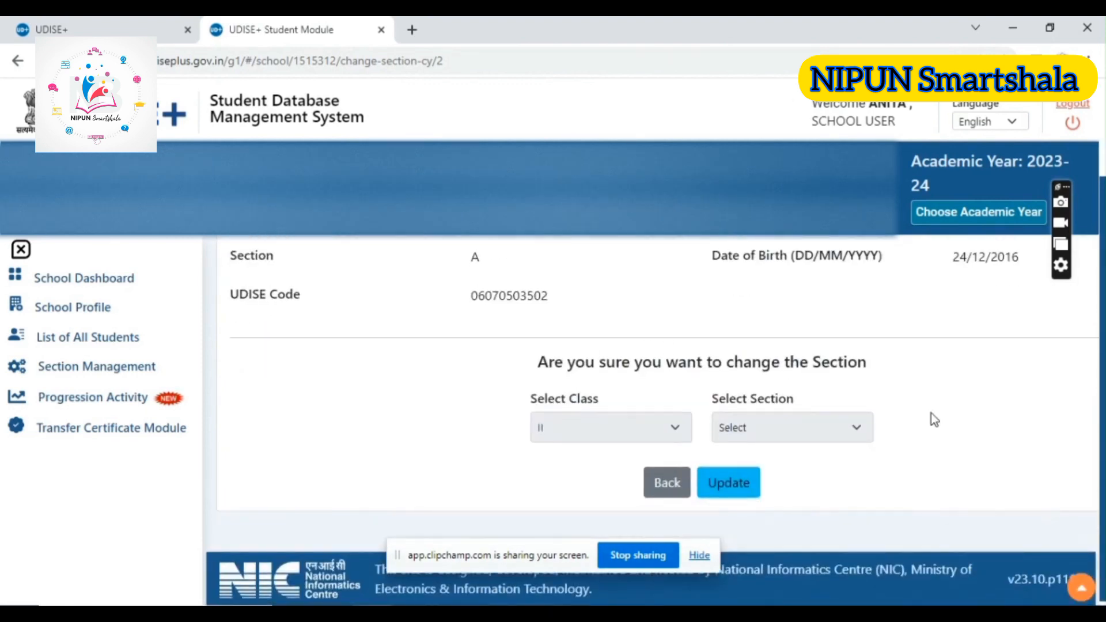
scroll(657, 386, up, 1)
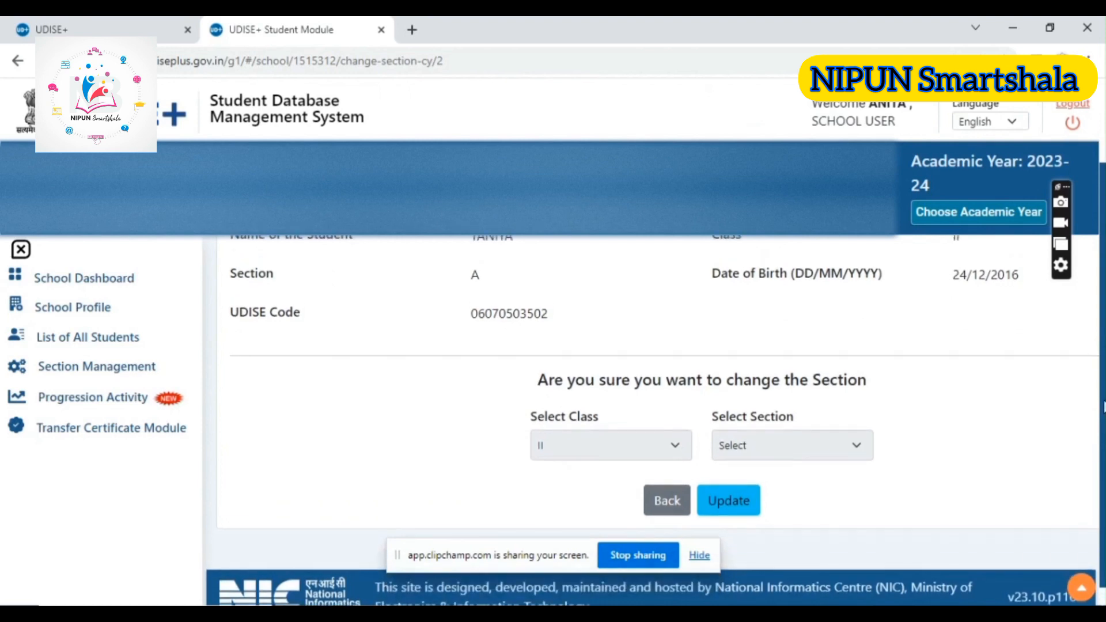
scroll(657, 386, up, 1)
scroll(656, 386, down, 1)
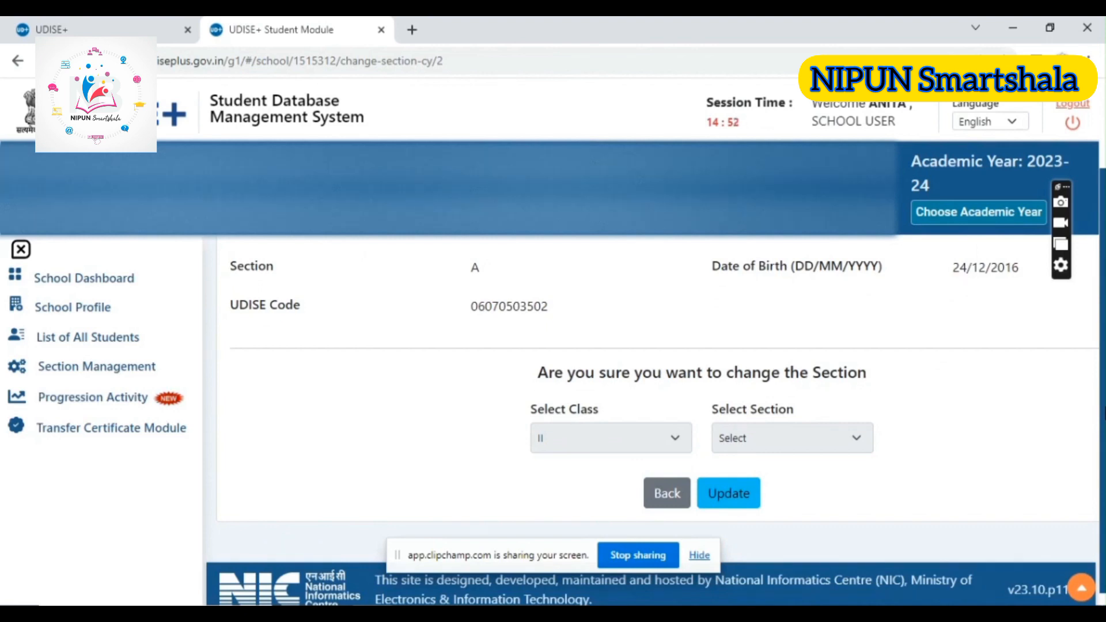
scroll(1095, 333, up, 2)
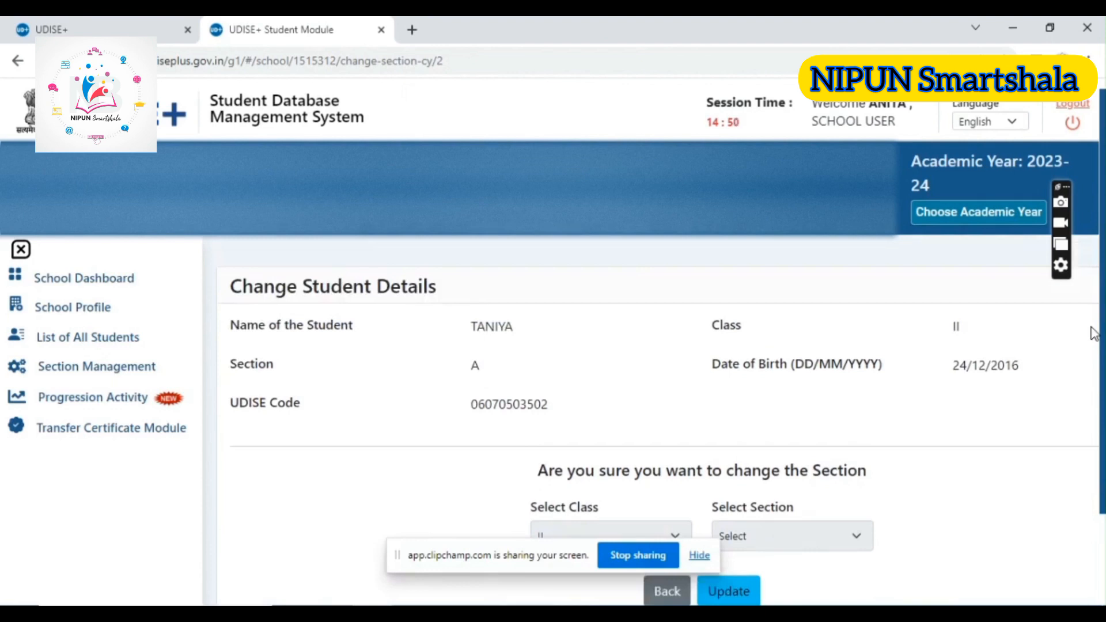
scroll(1094, 333, down, 2)
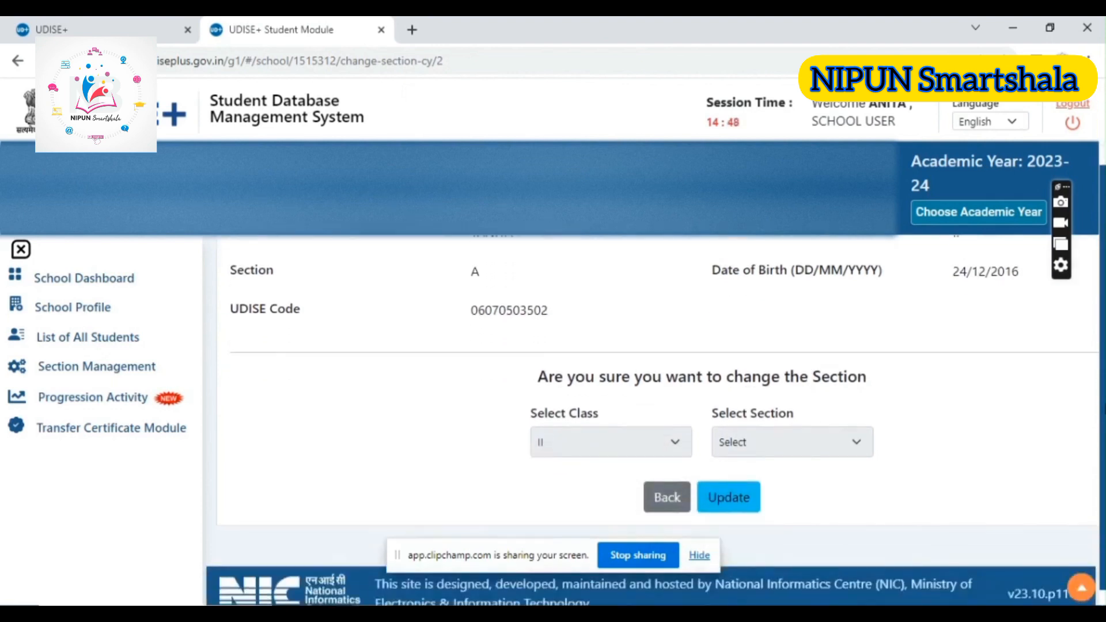
View the List of All Students, then return to the School Dashboard and check its grade-wise school details
click(54, 280)
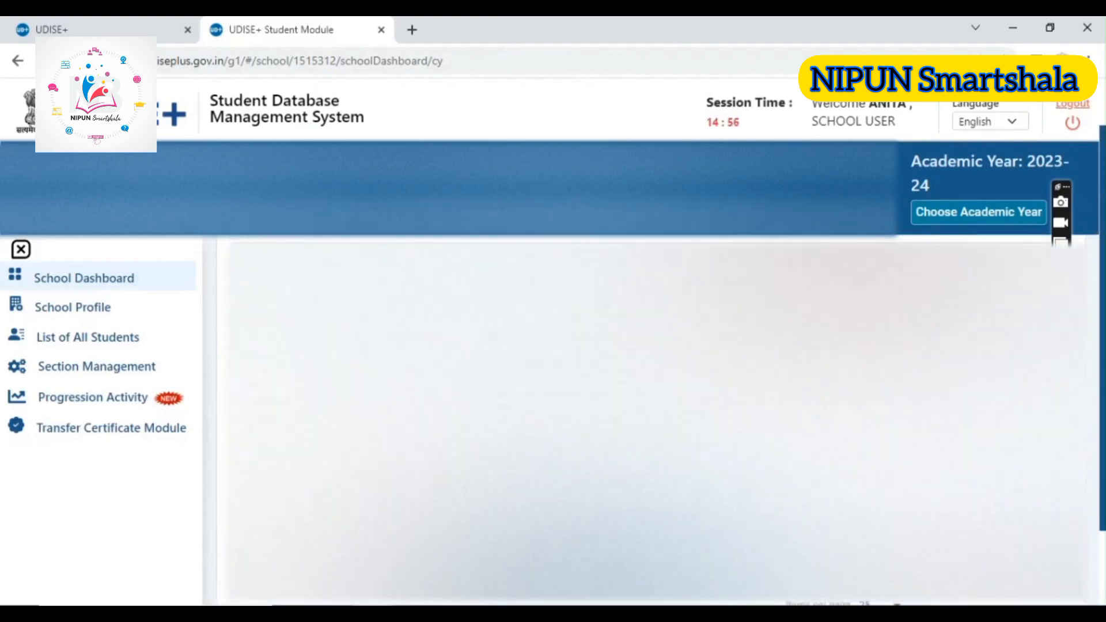
click(82, 344)
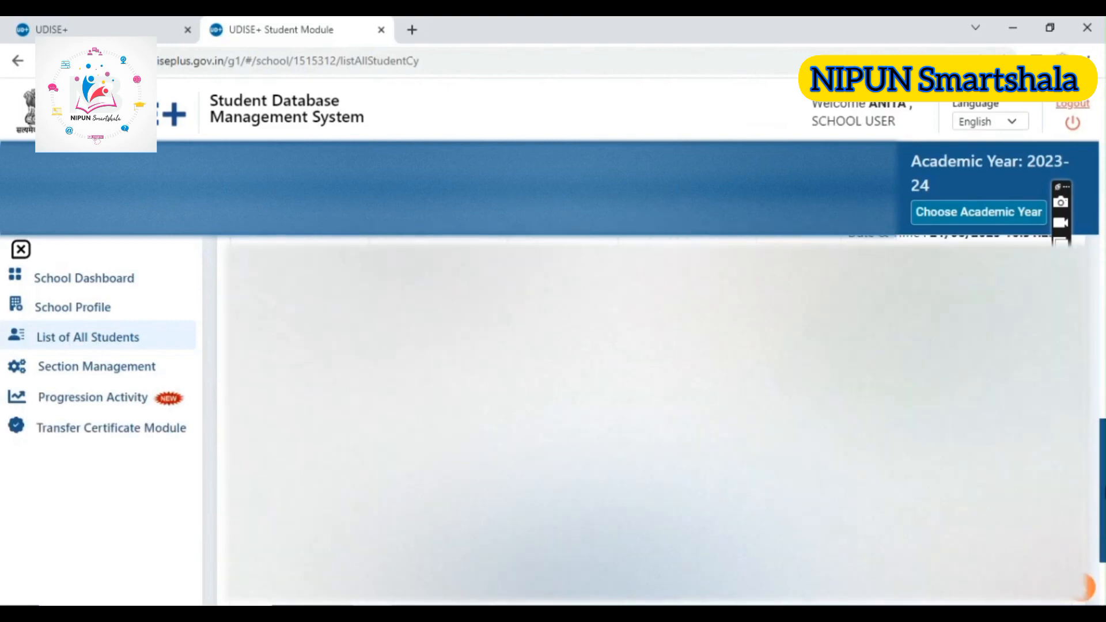
click(75, 284)
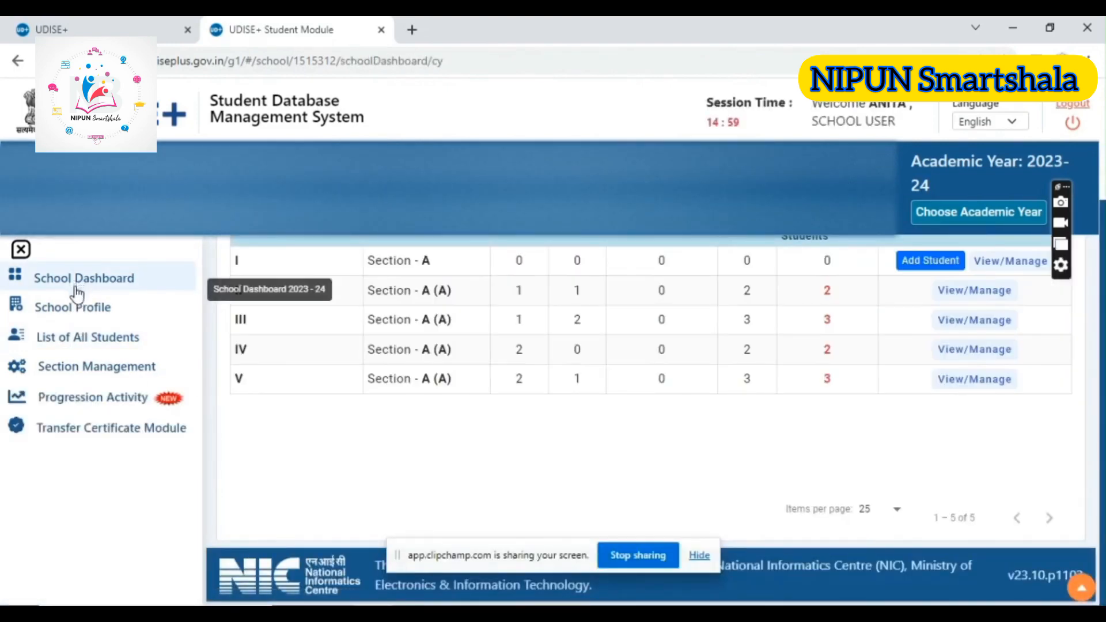
drag(1103, 402, 1104, 298)
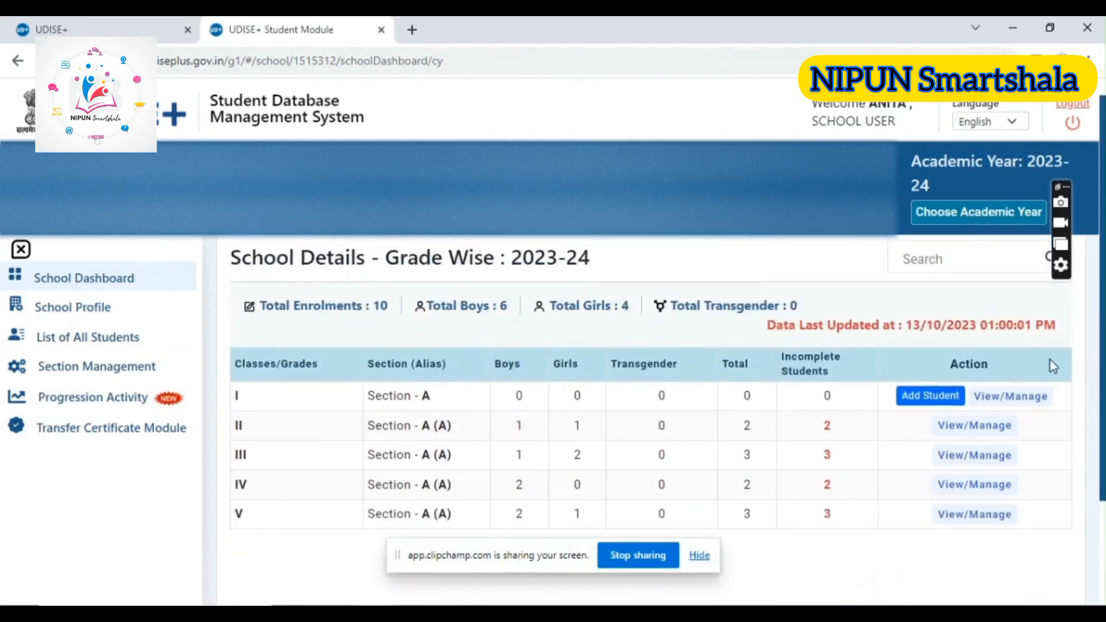
Open the add-student form for Class I Section A and review its General Profile fields
click(914, 401)
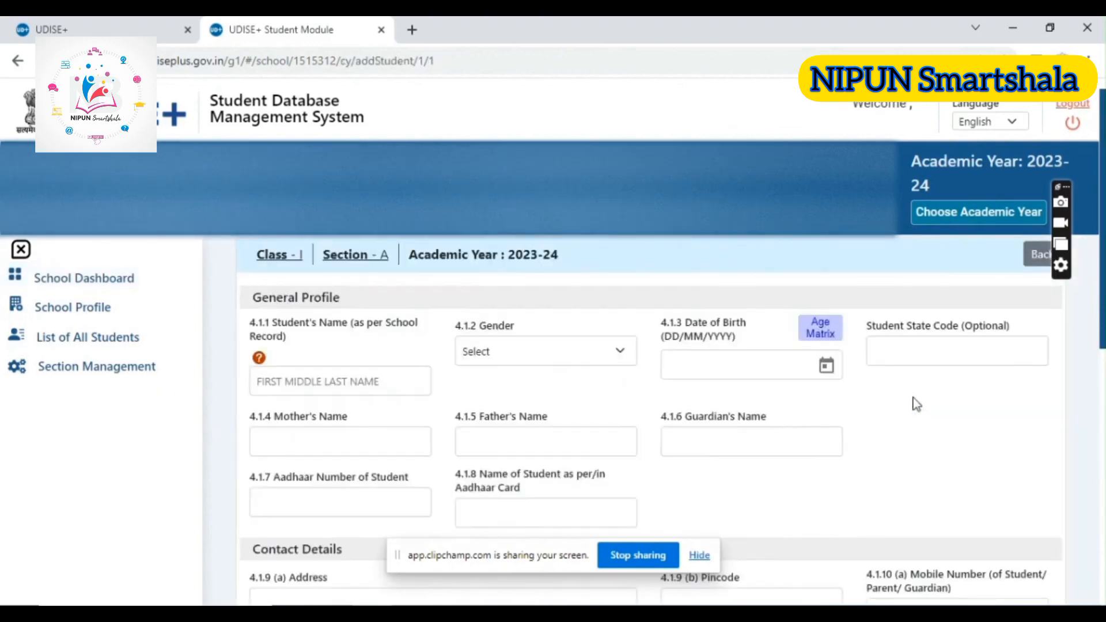
scroll(1092, 208, down, 10)
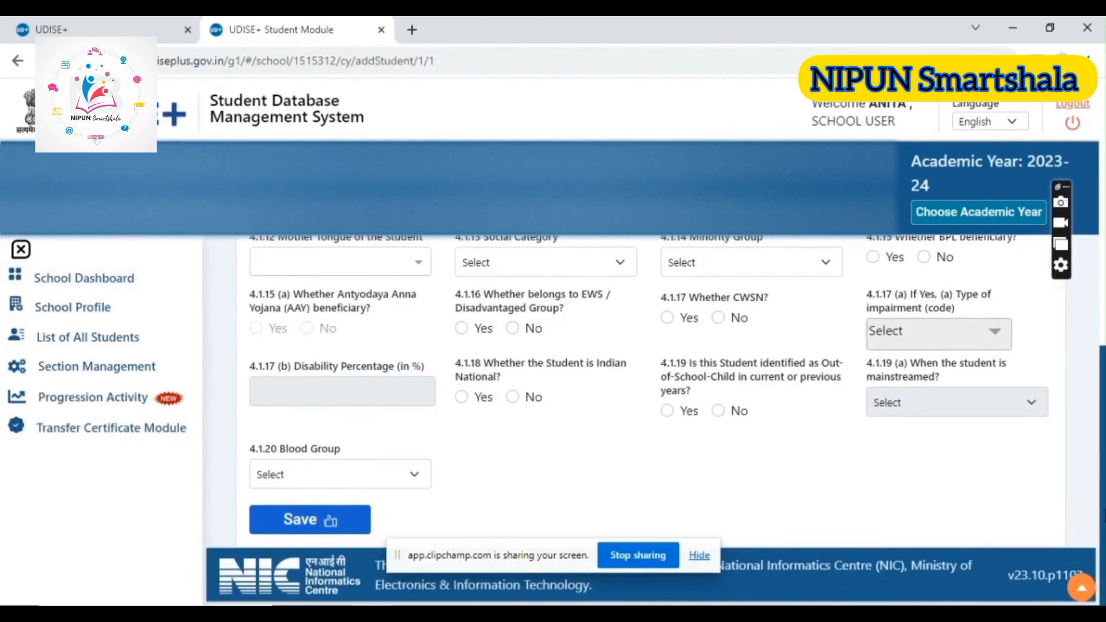
scroll(1093, 209, up, 10)
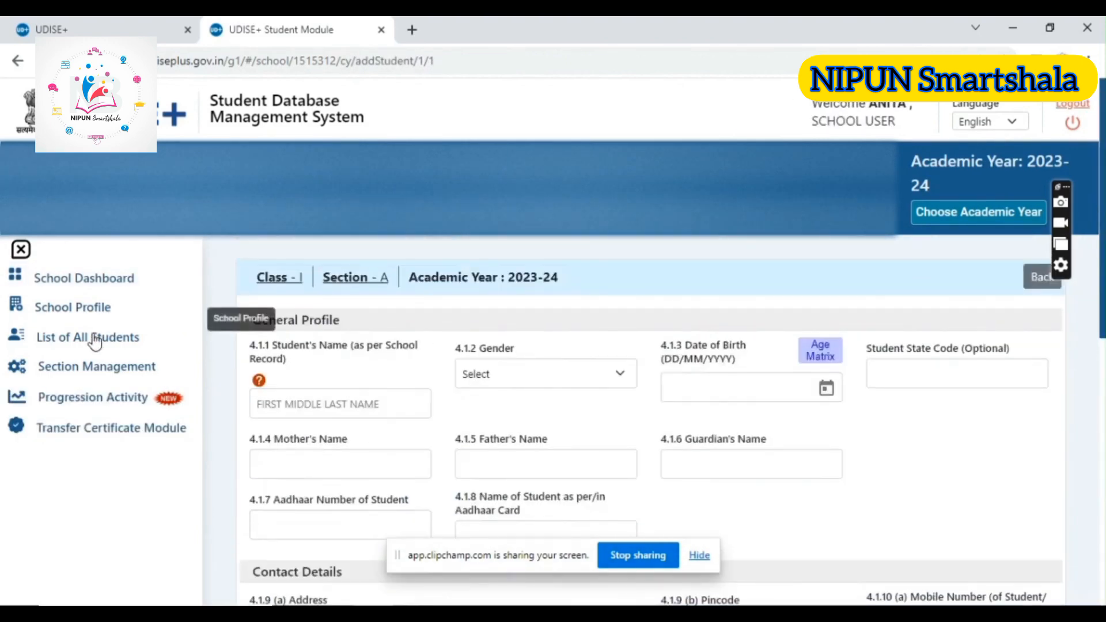
View the Progression Activity modules, then open the Transfer Certificate Module and review its national code search and marking options
click(83, 395)
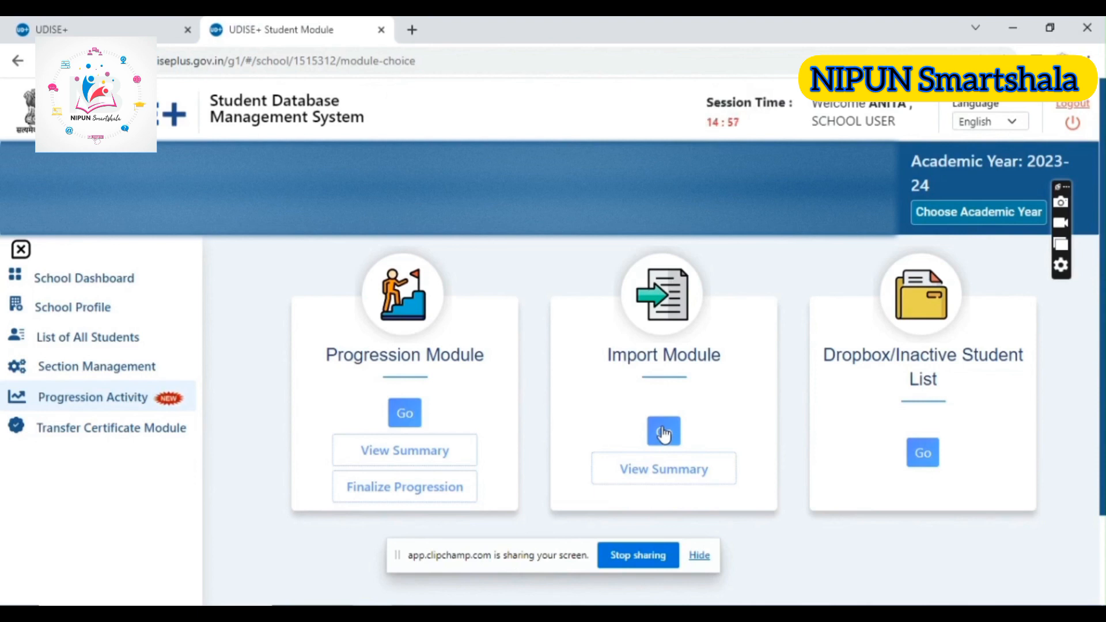
click(96, 436)
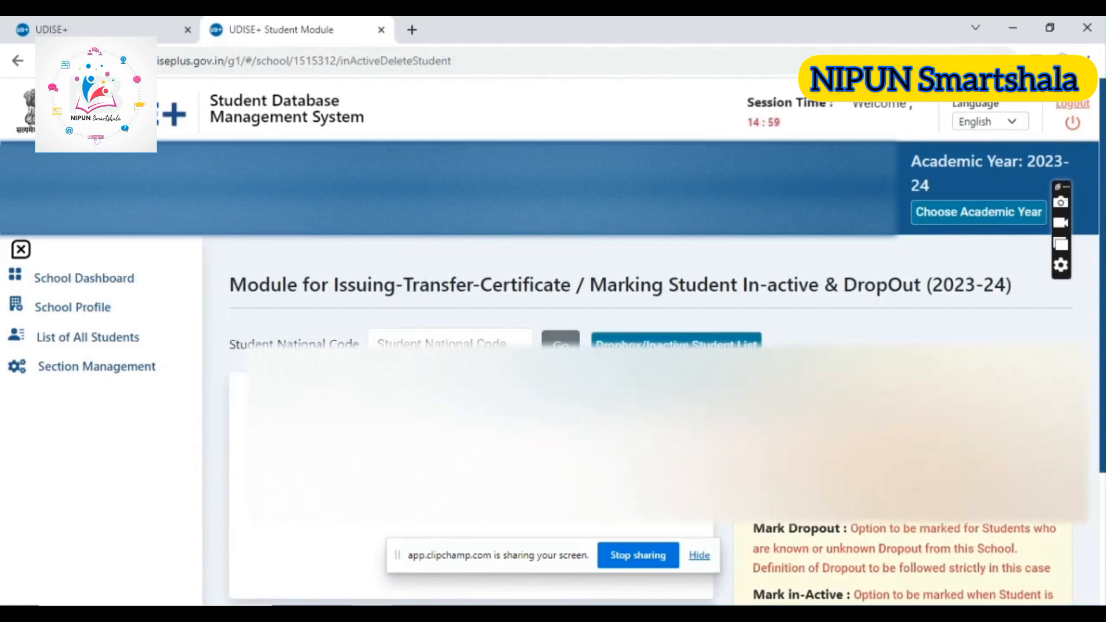
scroll(651, 369, down, 3)
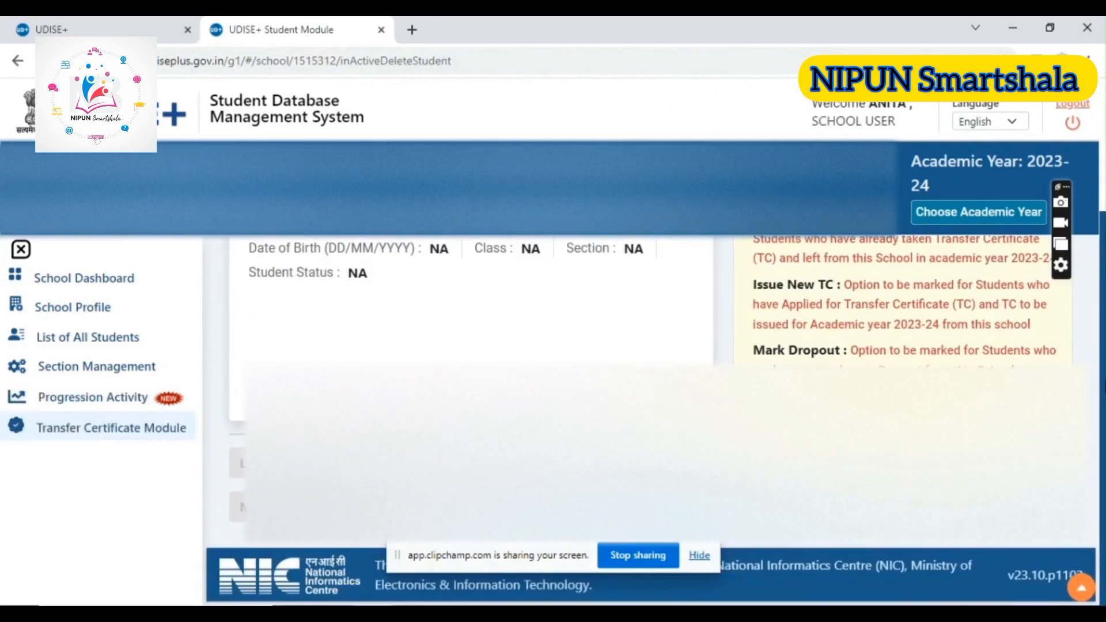
scroll(1093, 184, up, 3)
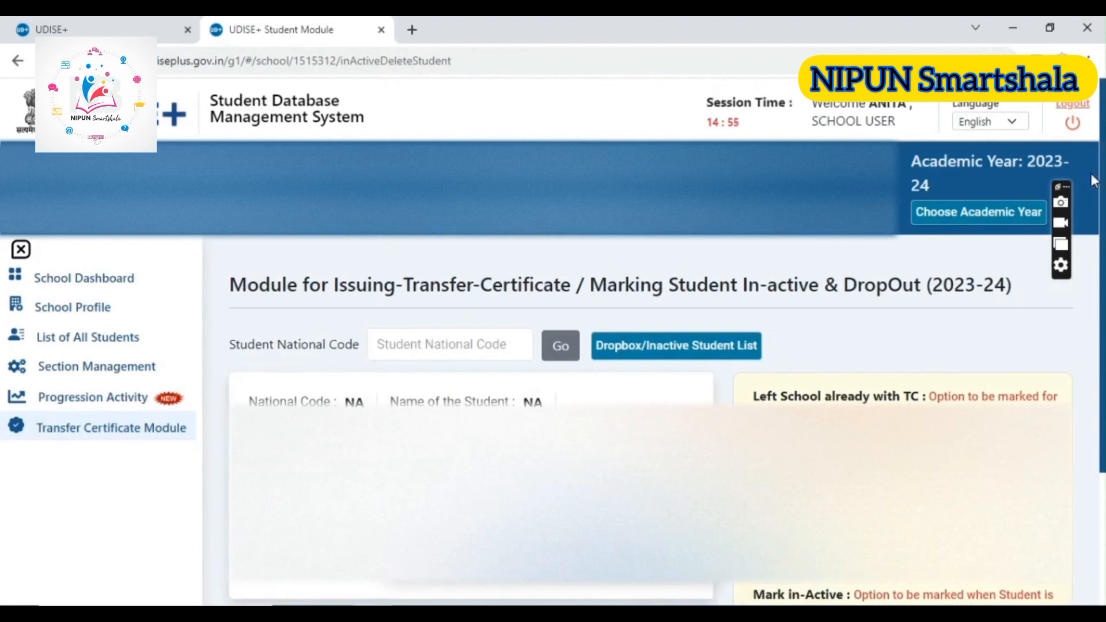
click(396, 341)
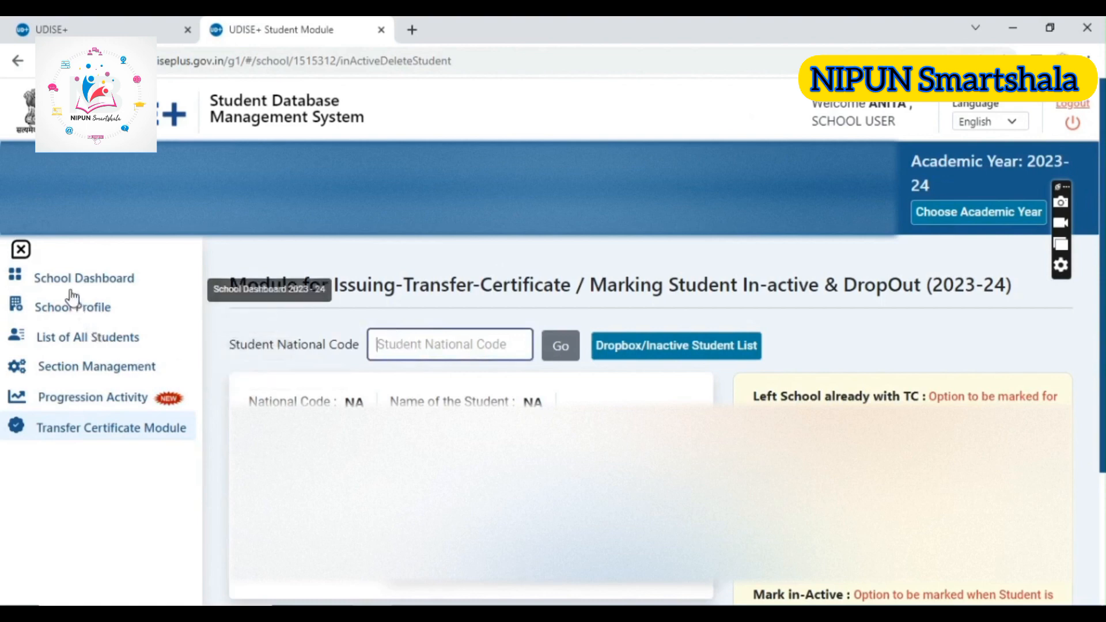
Look up the Class II student in the Transfer Certificate Module using the national code from the student list, and review the available actions
click(97, 342)
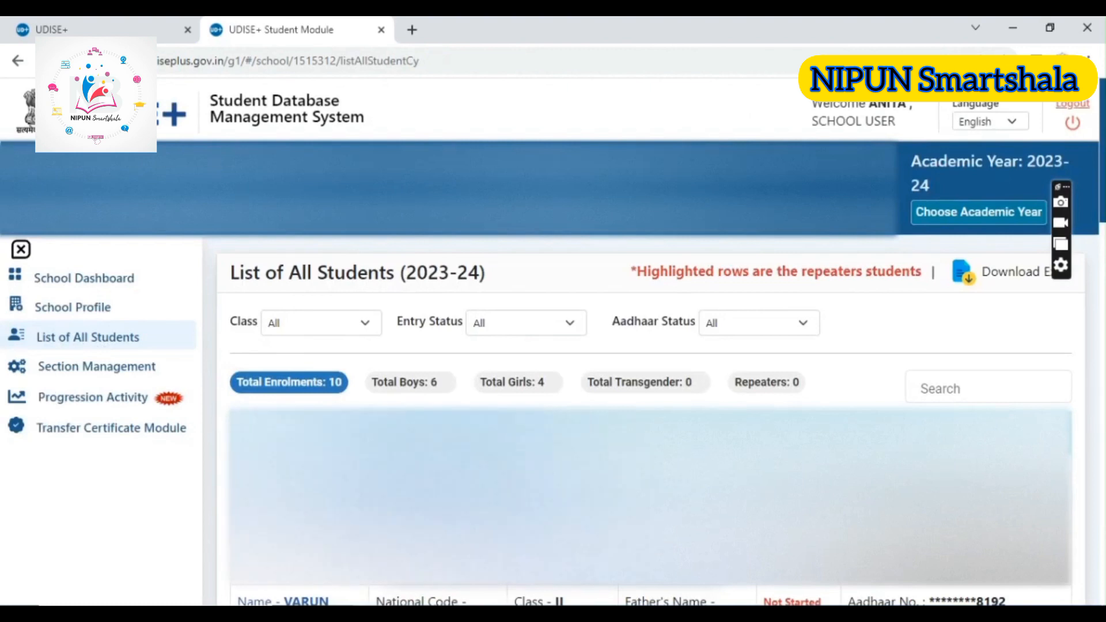
click(133, 430)
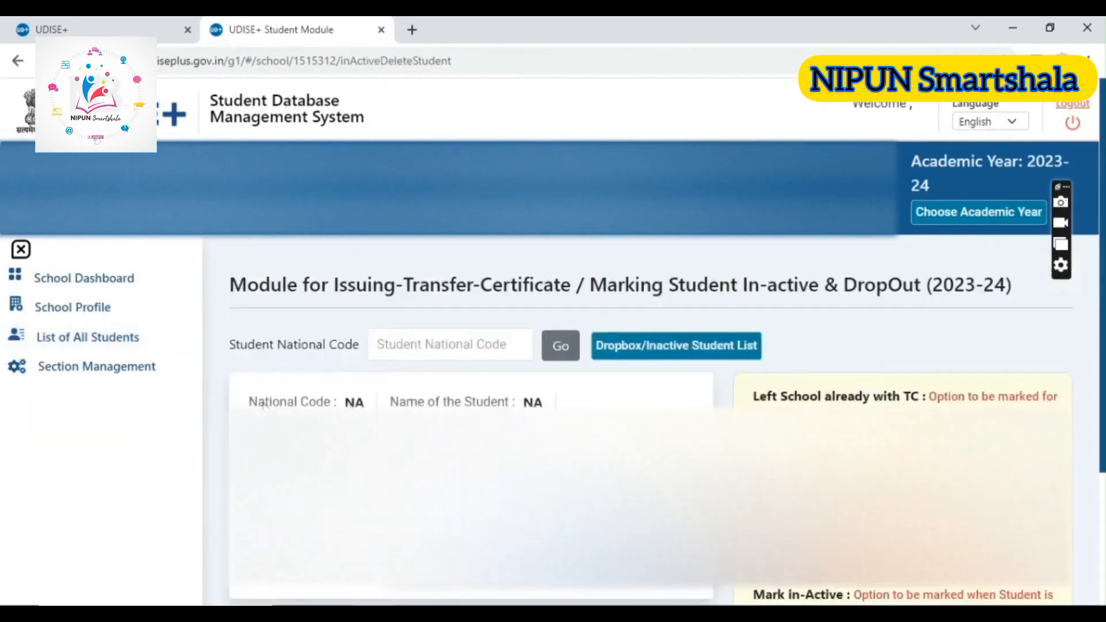
click(410, 348)
key(ctrl+v)
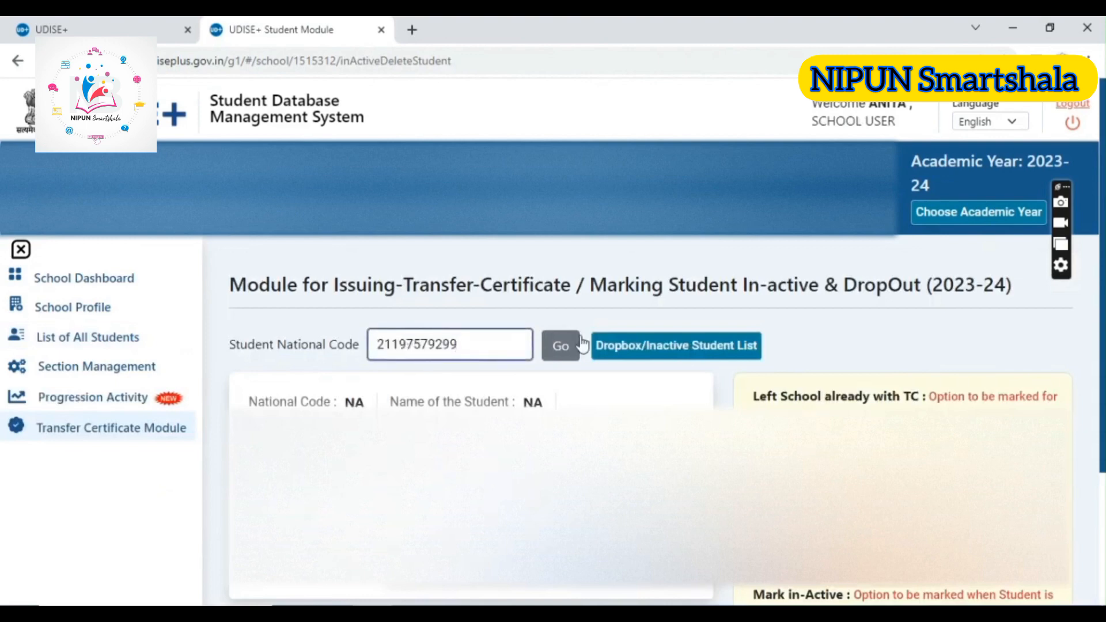
click(550, 353)
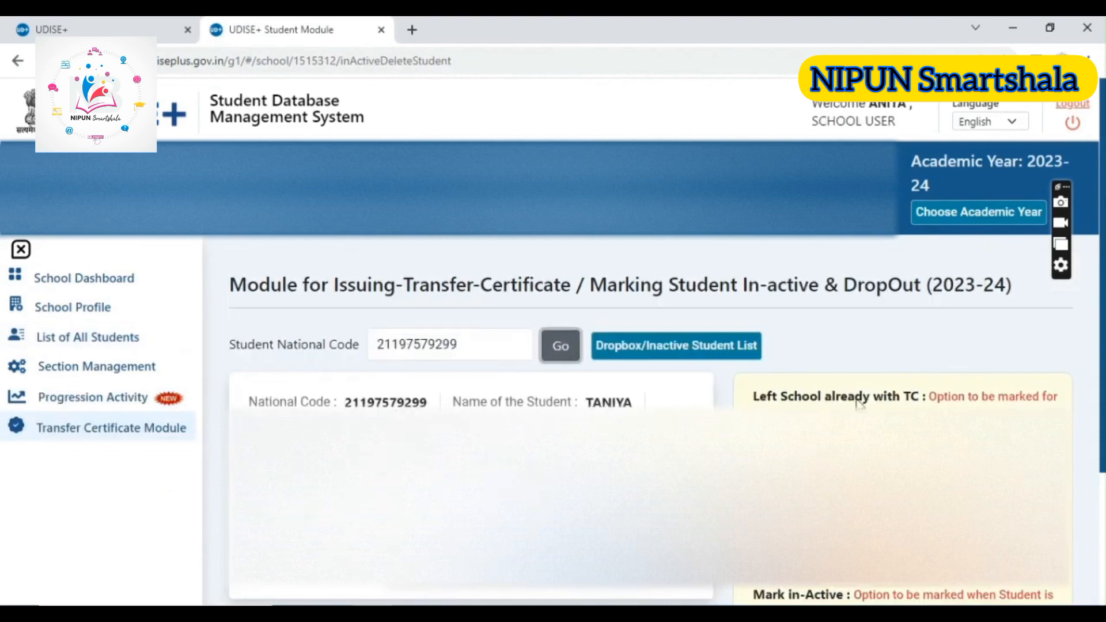
scroll(1072, 333, down, 3)
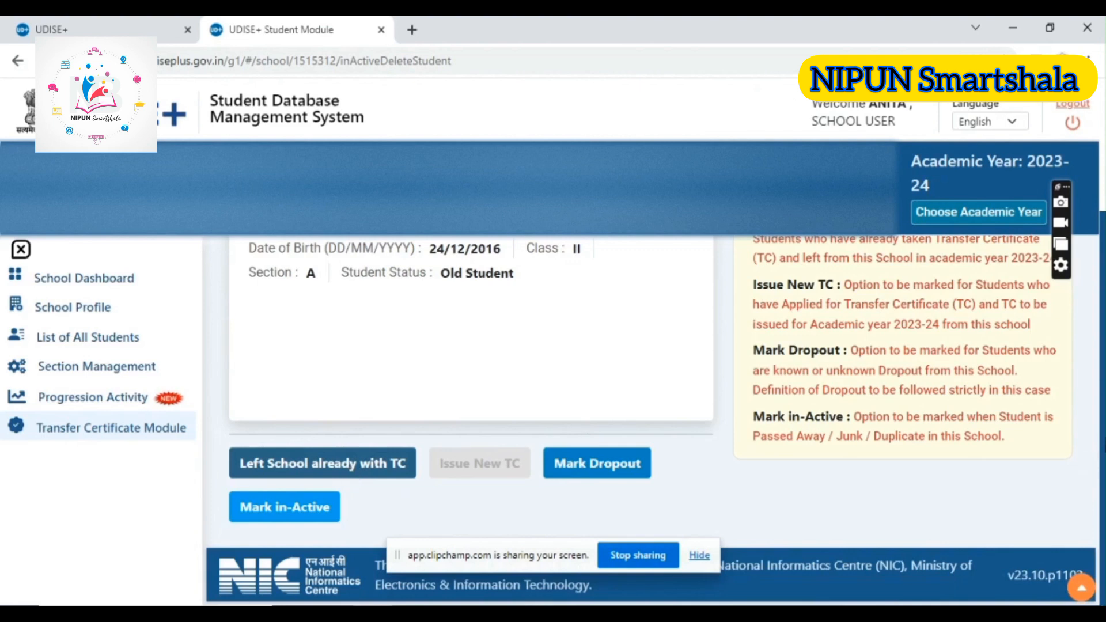
scroll(666, 352, up, 2)
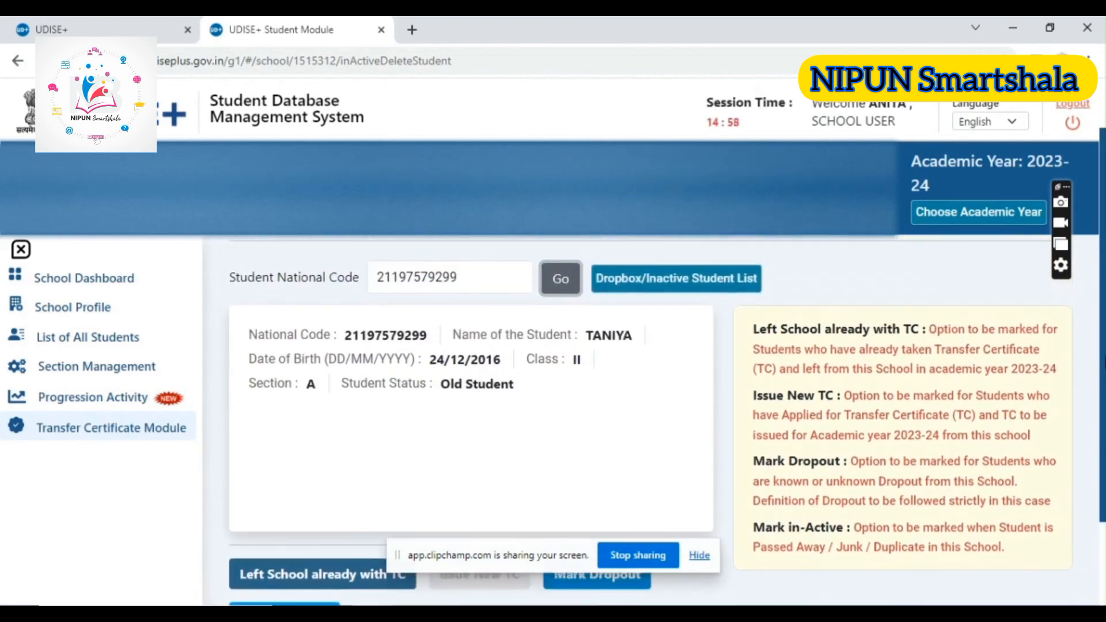
Open the Dropbox/Inactive Student List from the Progression Activity modules and review its search options and student table
scroll(651, 374, down, 2)
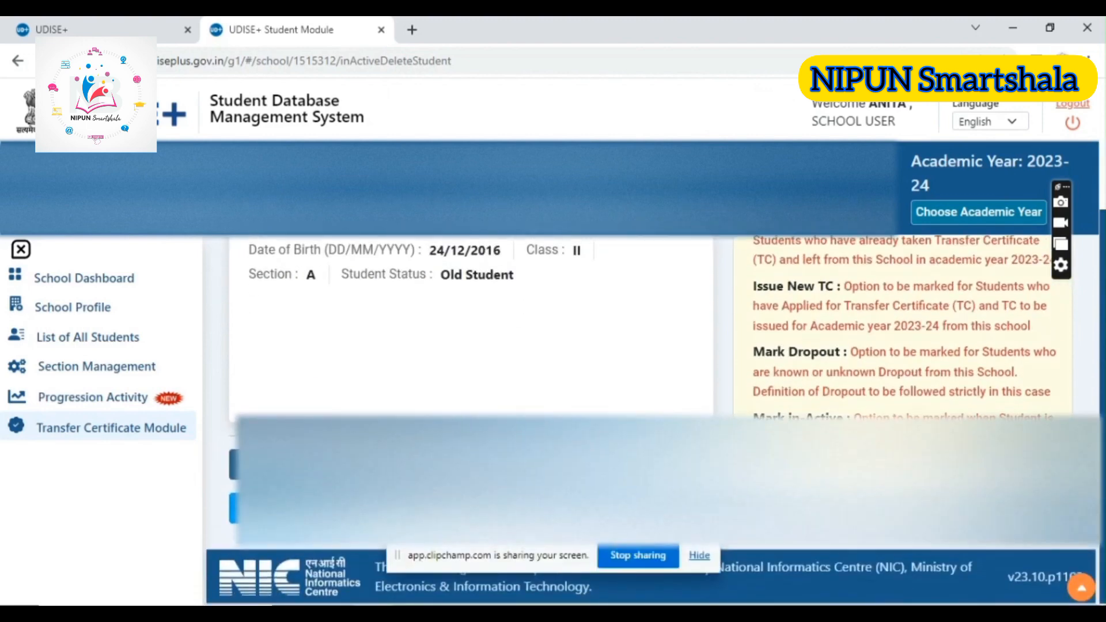
click(98, 424)
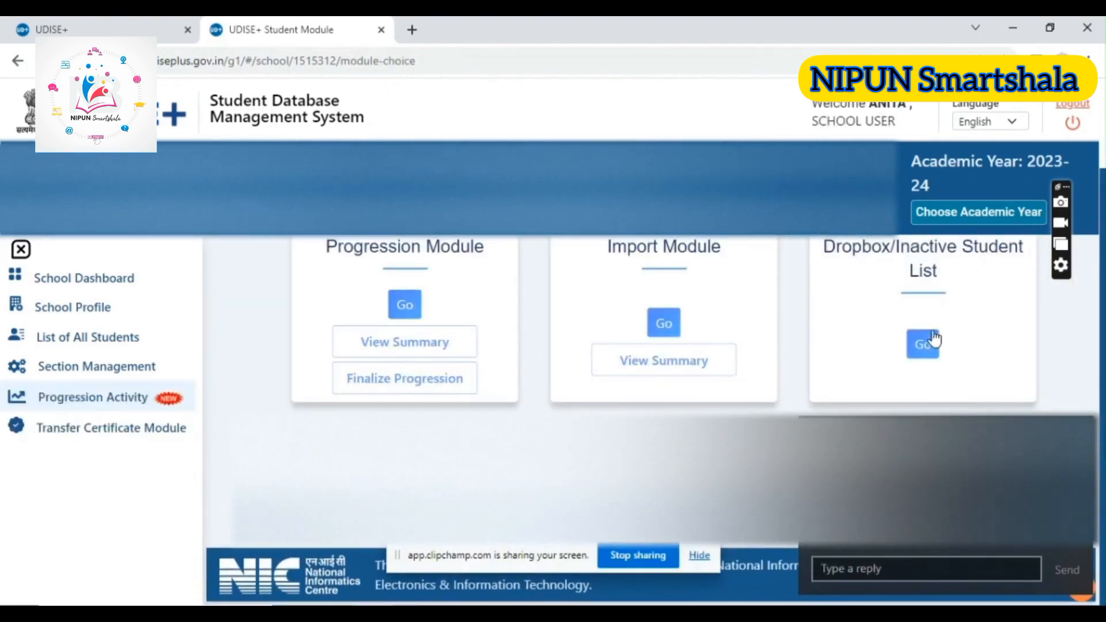
click(925, 345)
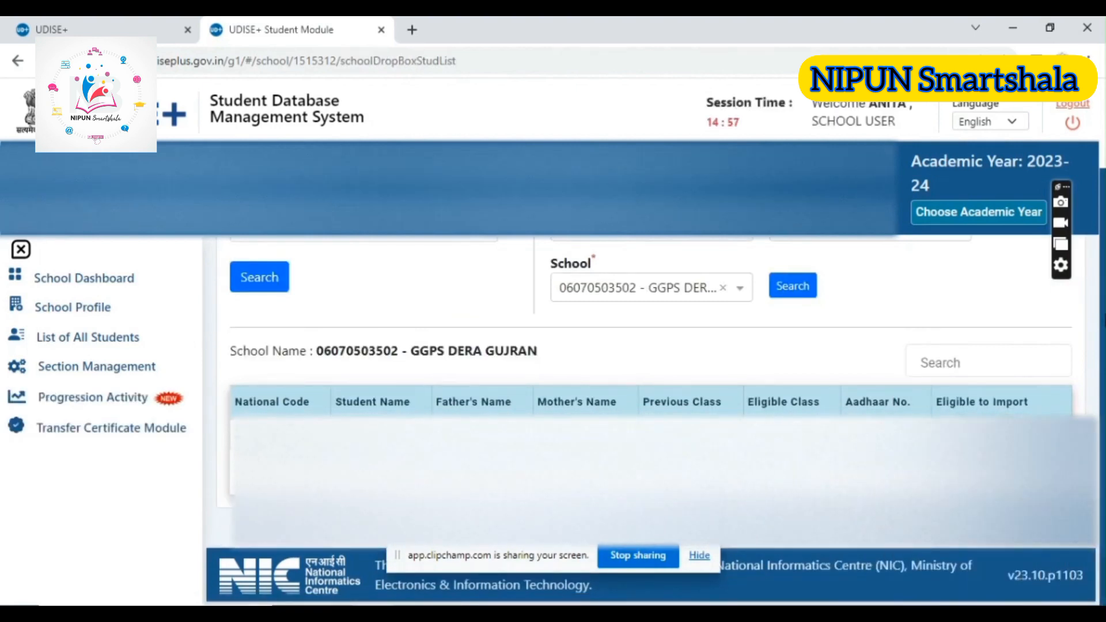
drag(1103, 263, 1083, 167)
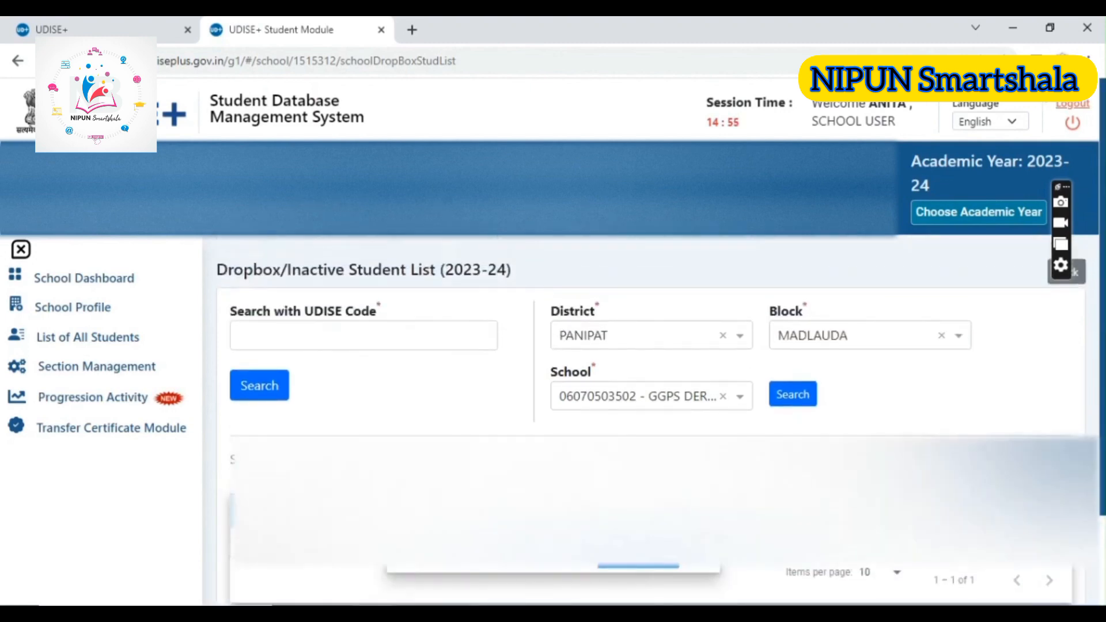
Return to the School Dashboard, then open the School Profile and review its basic information and essential fields for SDMS entry
click(92, 280)
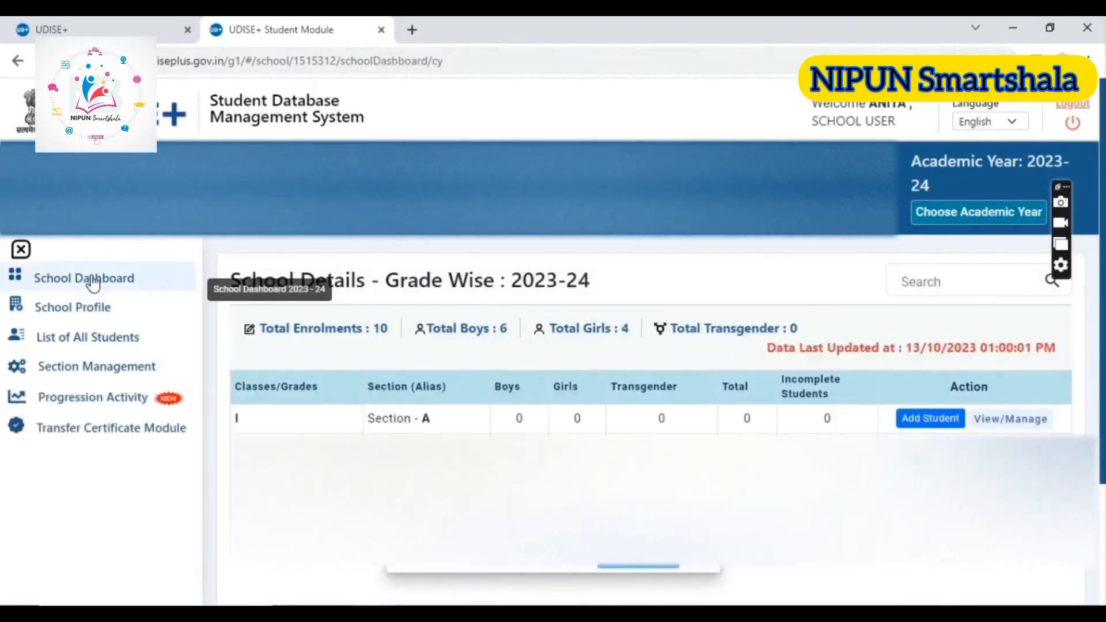
click(72, 311)
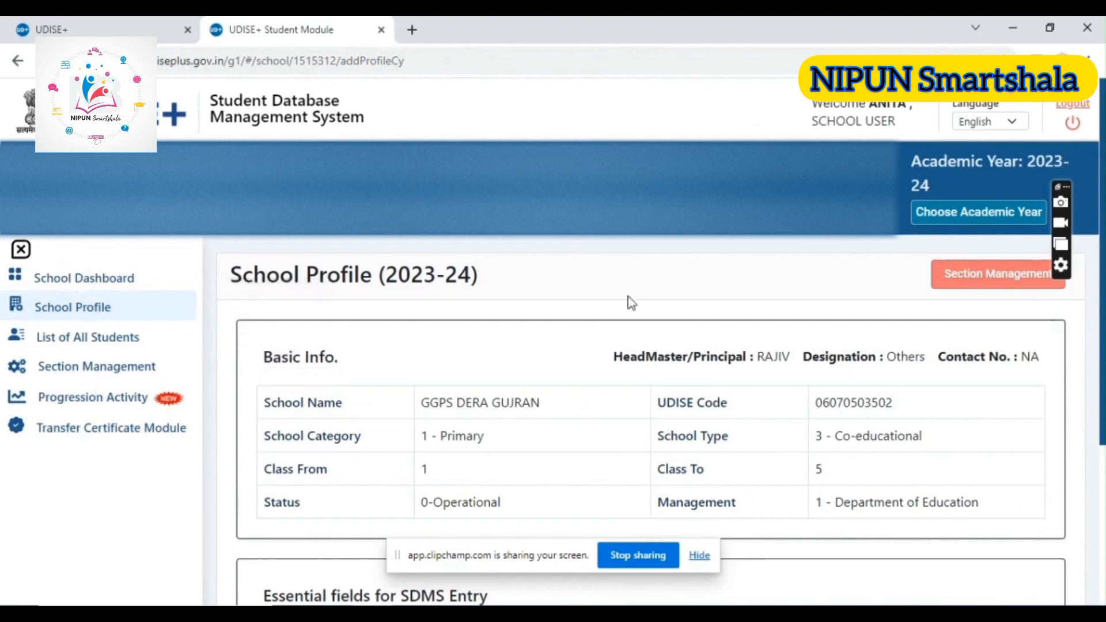
scroll(1097, 457, down, 4)
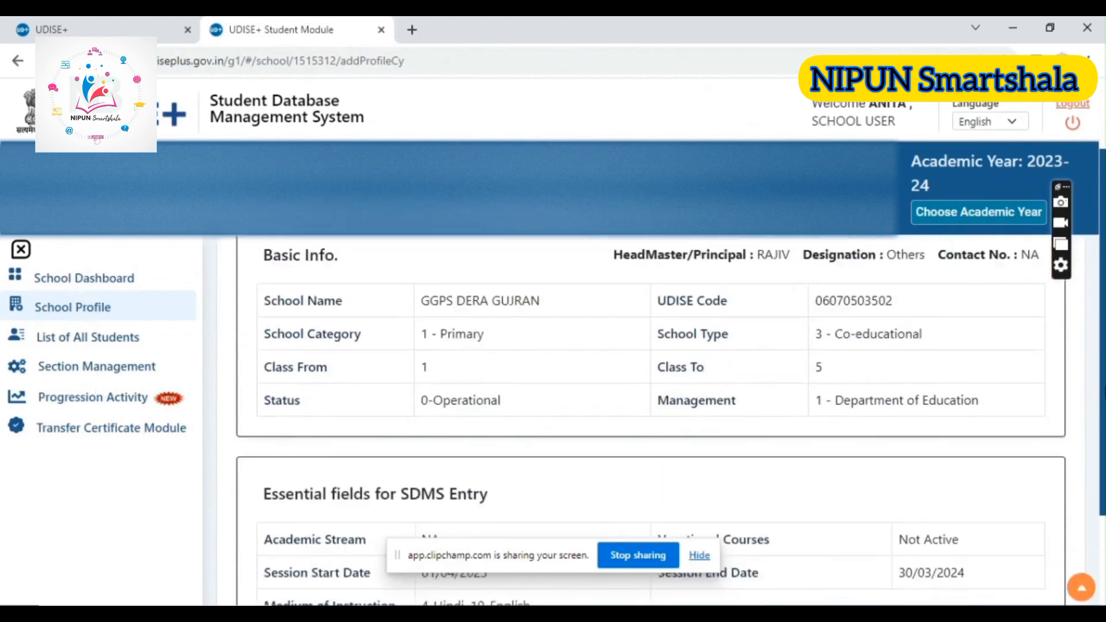
scroll(1097, 457, up, 5)
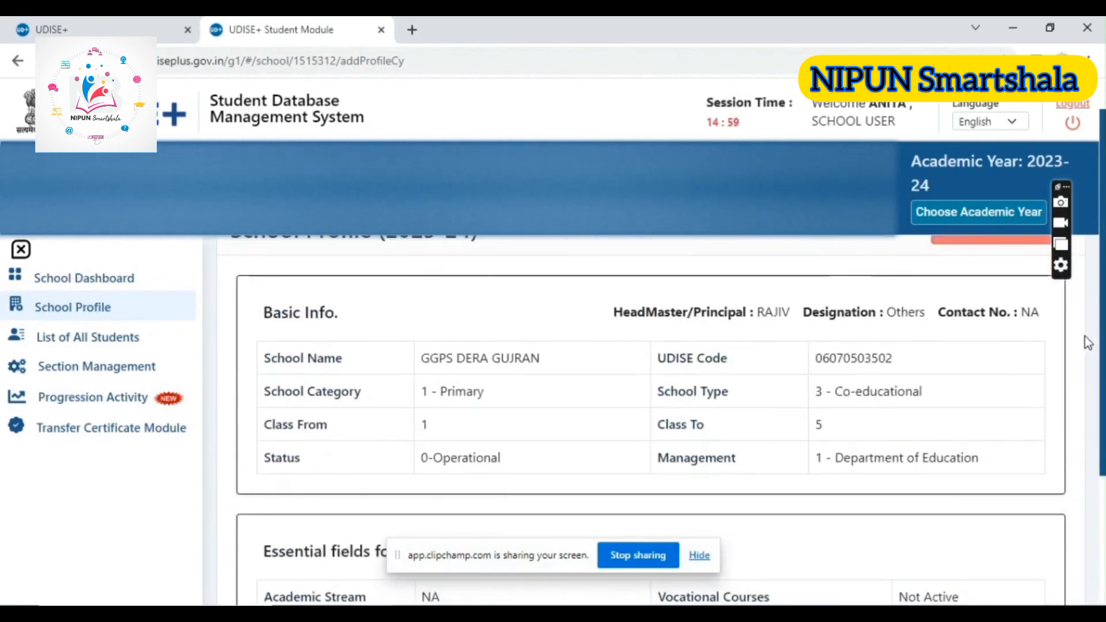